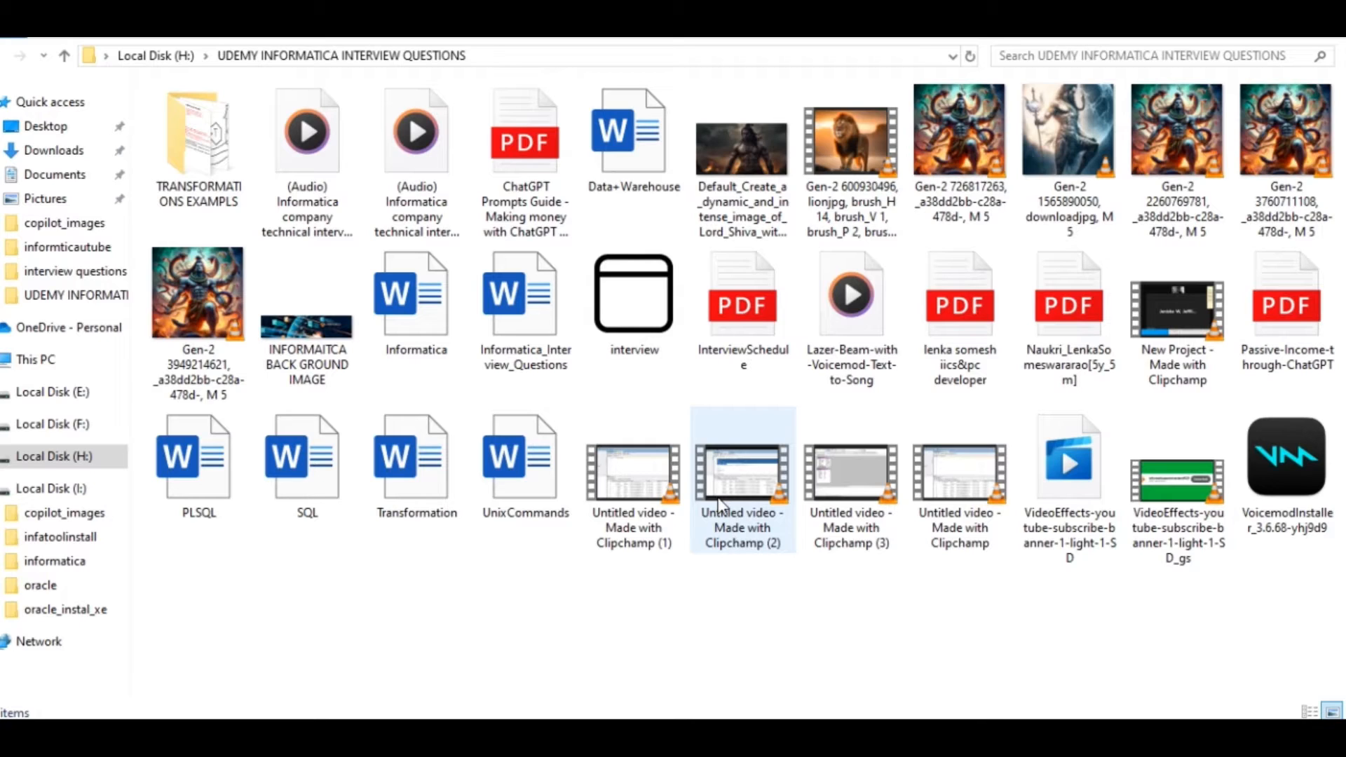
Step: Play the second "(Audio) Informatica company technical inter..." recording, skip ahead past the seven-minute mark to sample it, and close the player
double_click(417, 135)
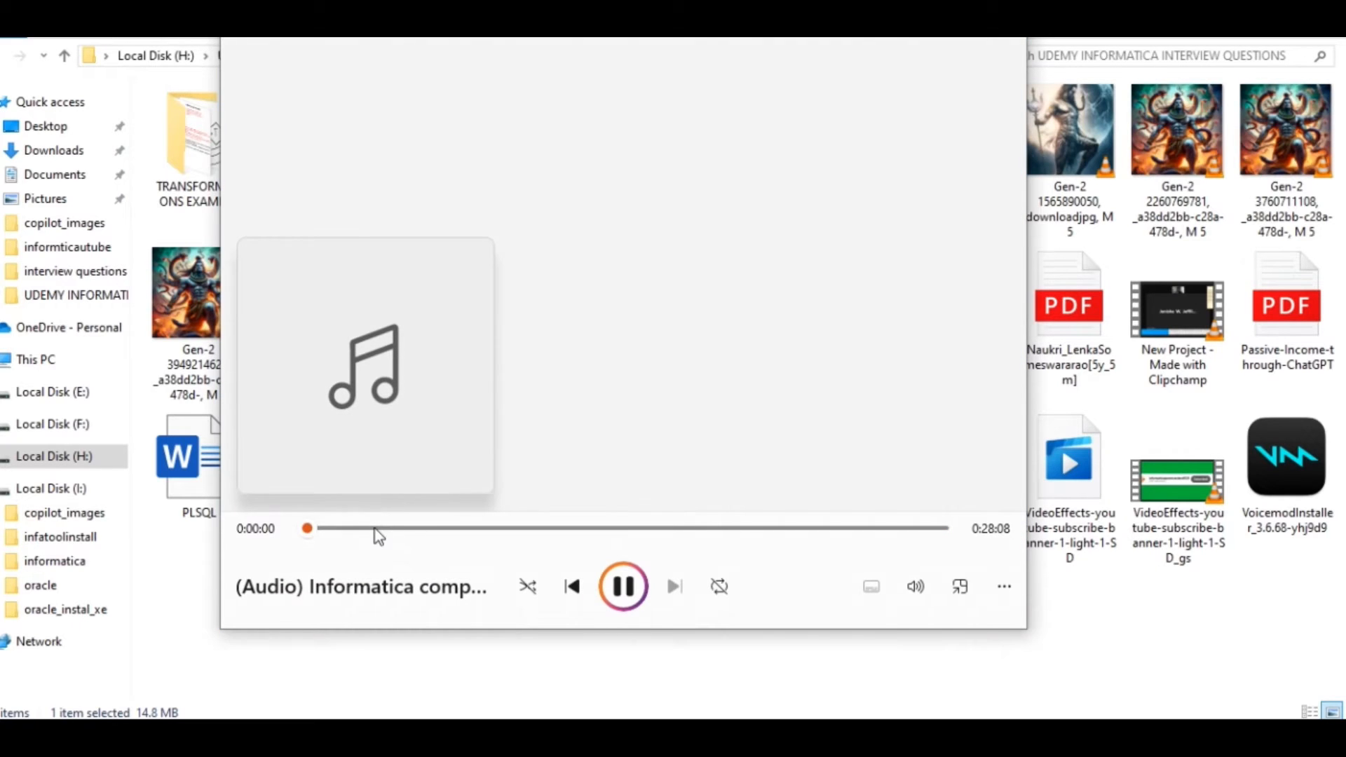
click(375, 528)
click(401, 530)
click(439, 531)
click(465, 532)
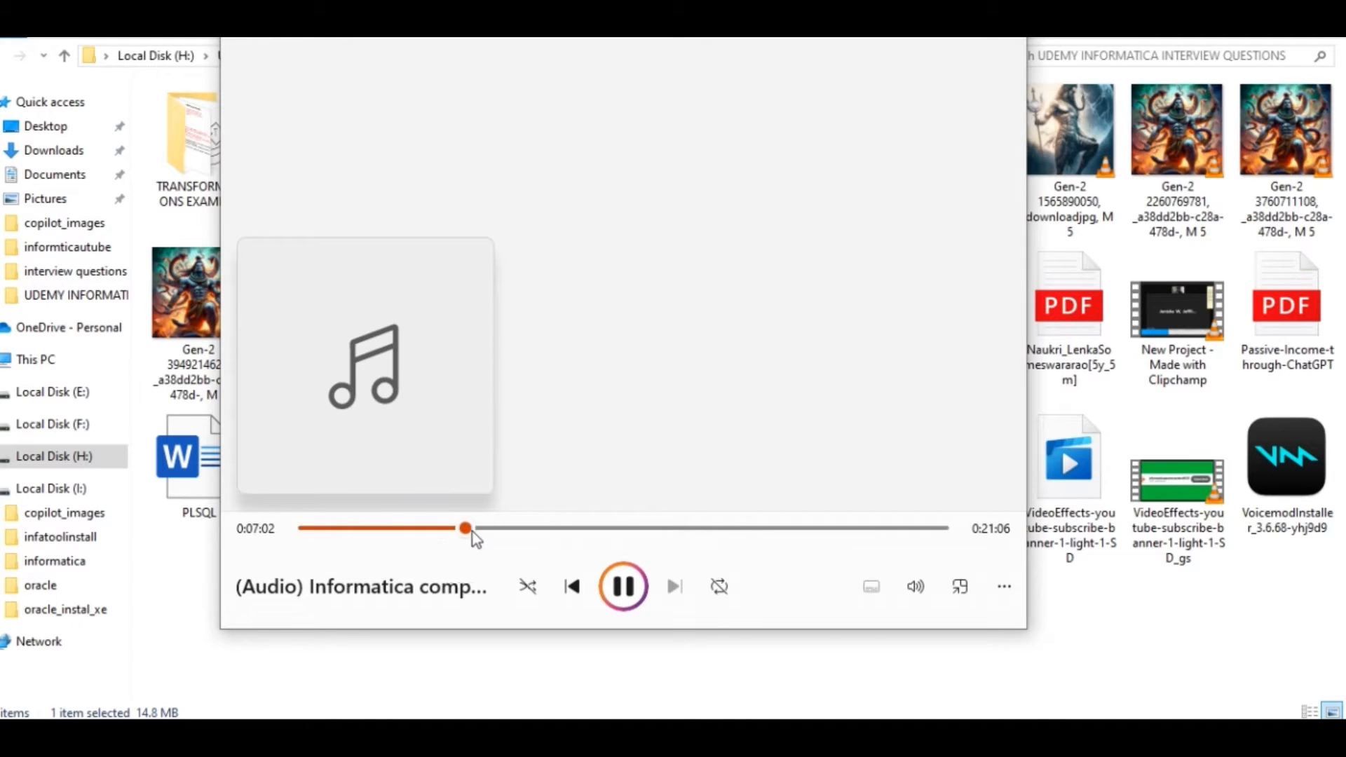
click(512, 532)
click(623, 586)
key(alt+F4)
Step: Play the first "(Audio) Informatica company technical interv..." .wav recording in Media Player, sample it up to about 6:48, and close the player
click(308, 134)
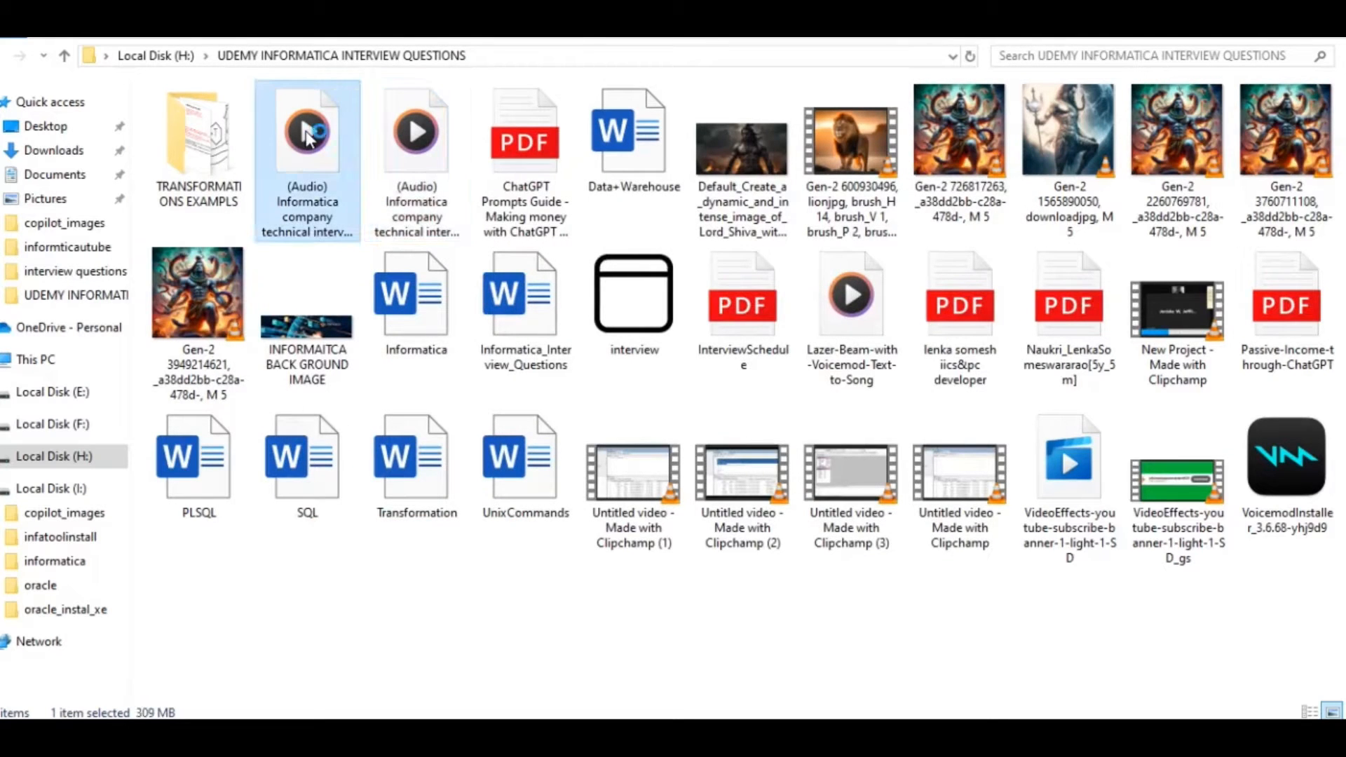
double_click(308, 134)
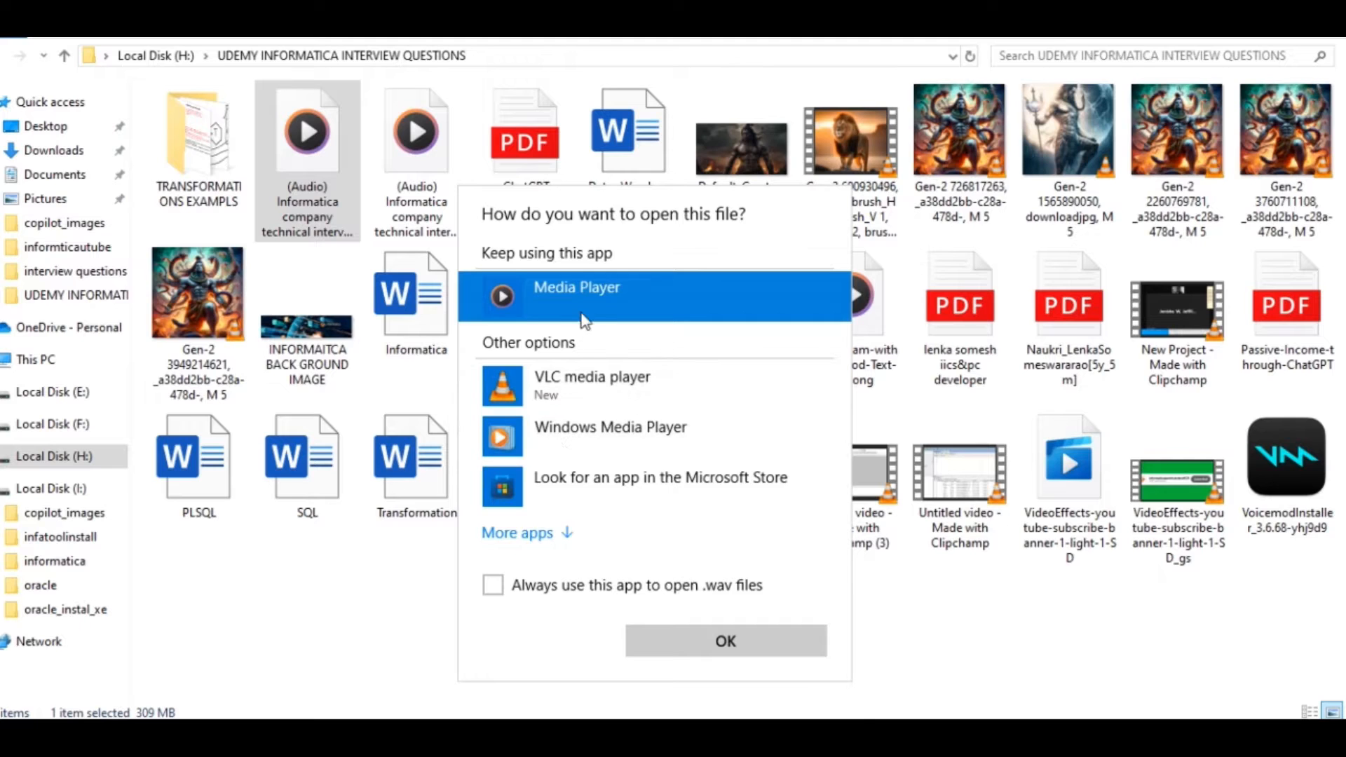
click(711, 644)
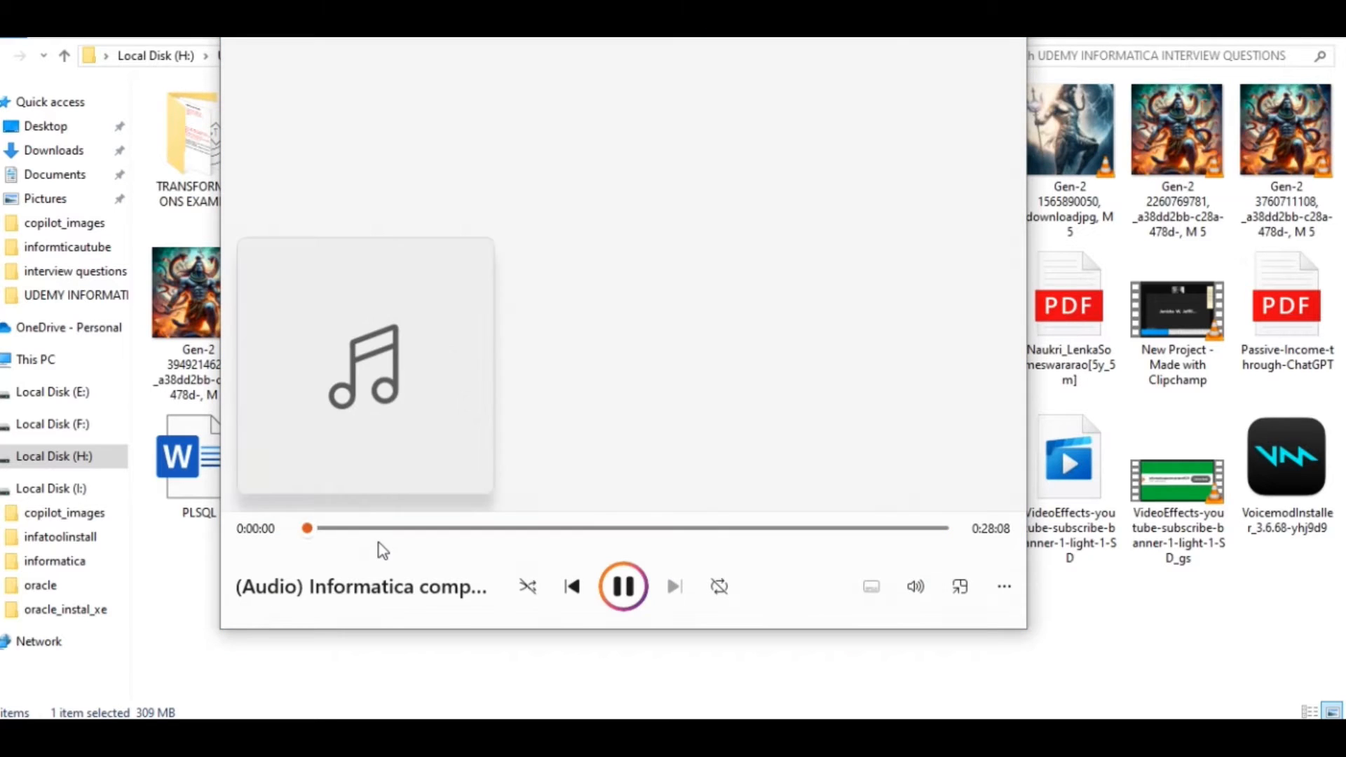
click(379, 530)
click(429, 534)
click(459, 535)
click(459, 529)
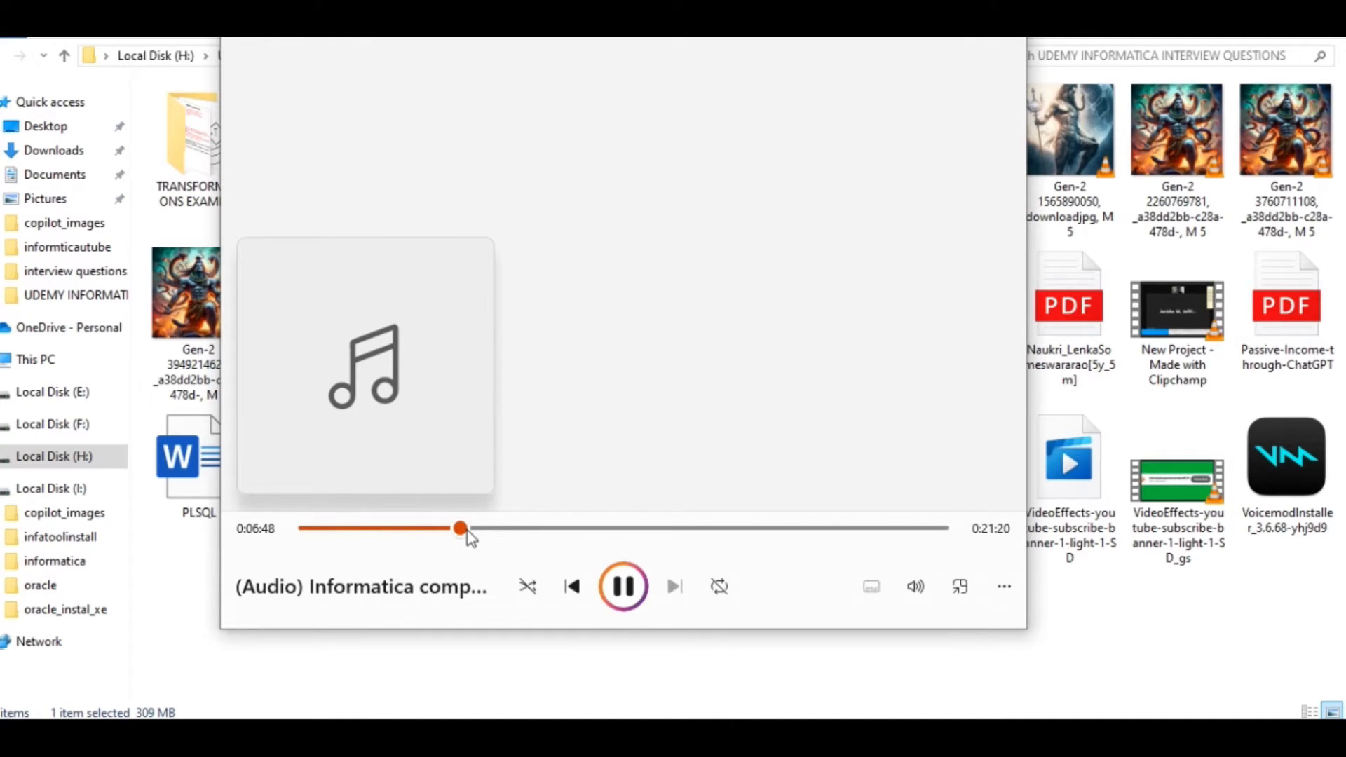
click(624, 589)
click(623, 589)
click(624, 589)
click(1009, 21)
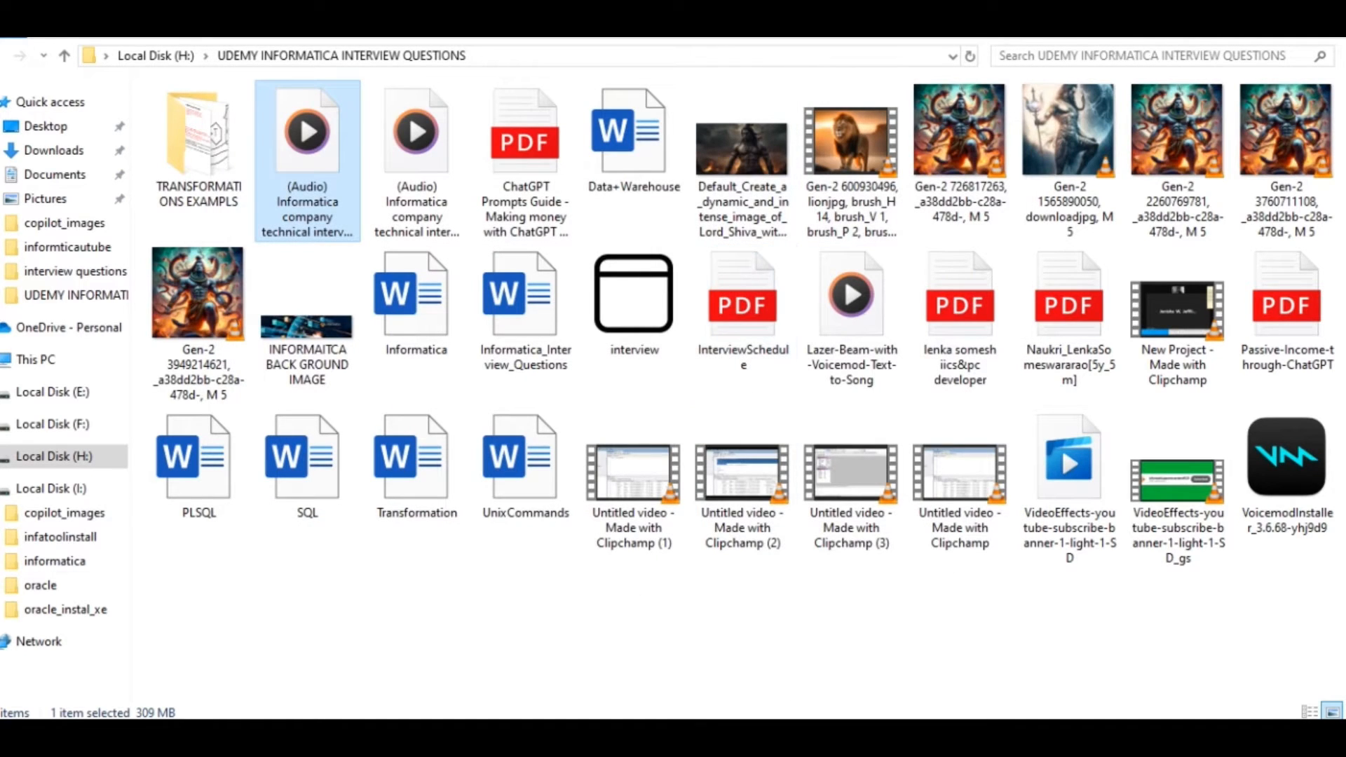
Step: Switch to Chrome and search Google for "adobe podcast enhance" in a new tab
click(144, 738)
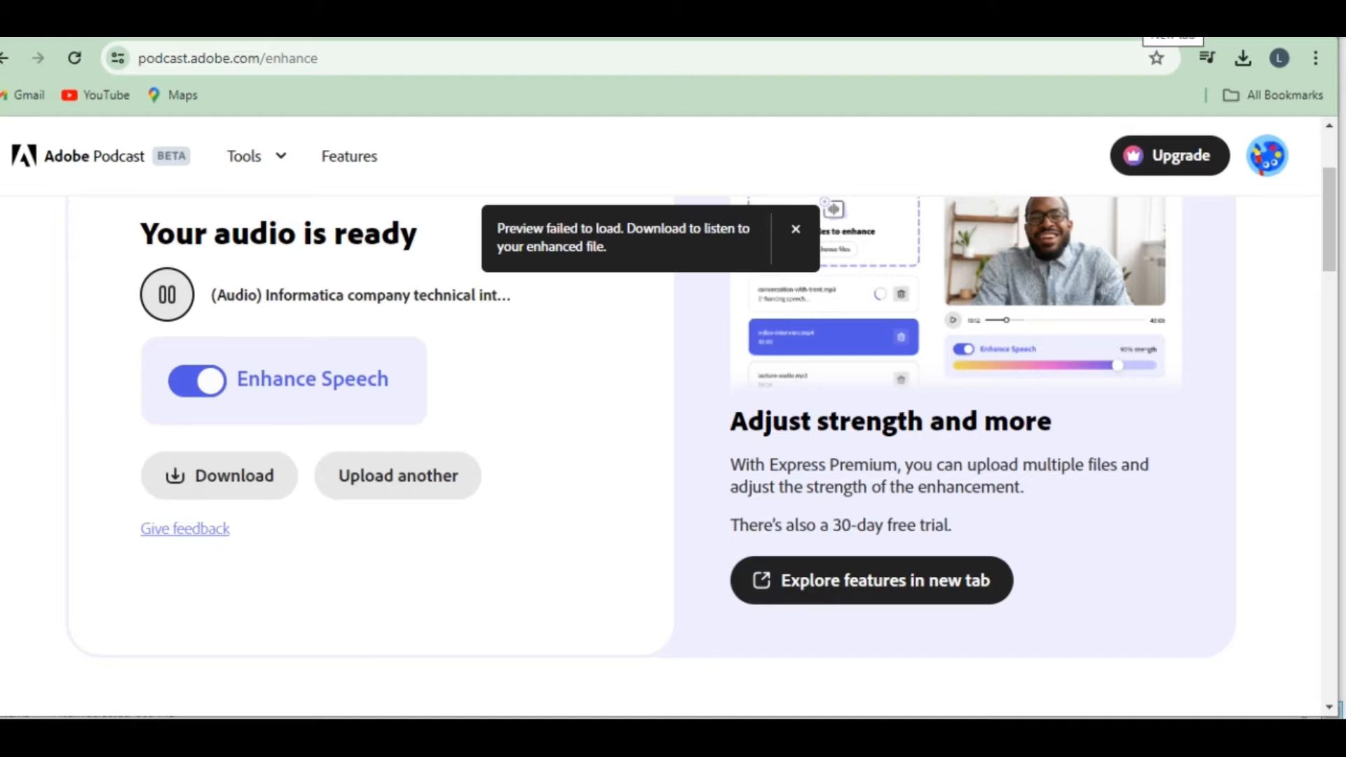
click(1172, 27)
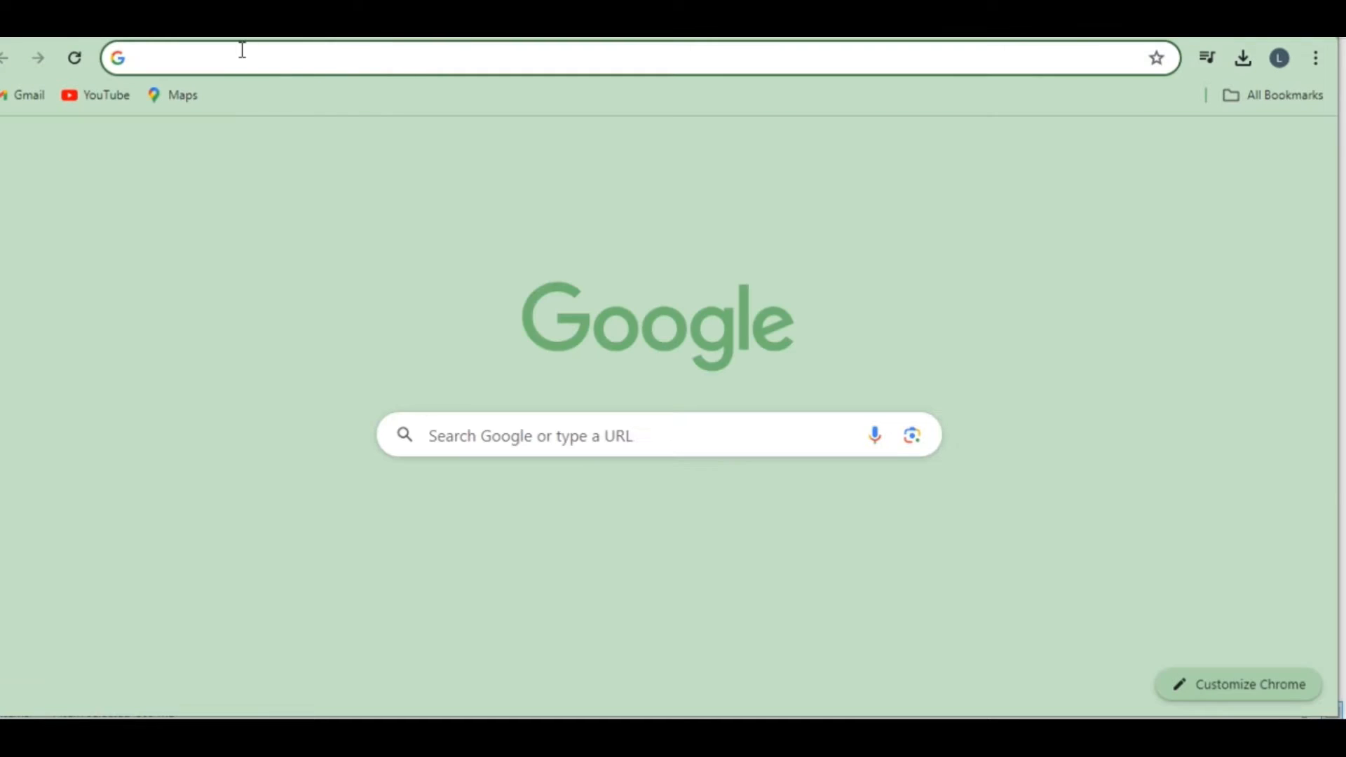
click(242, 51)
text(a)
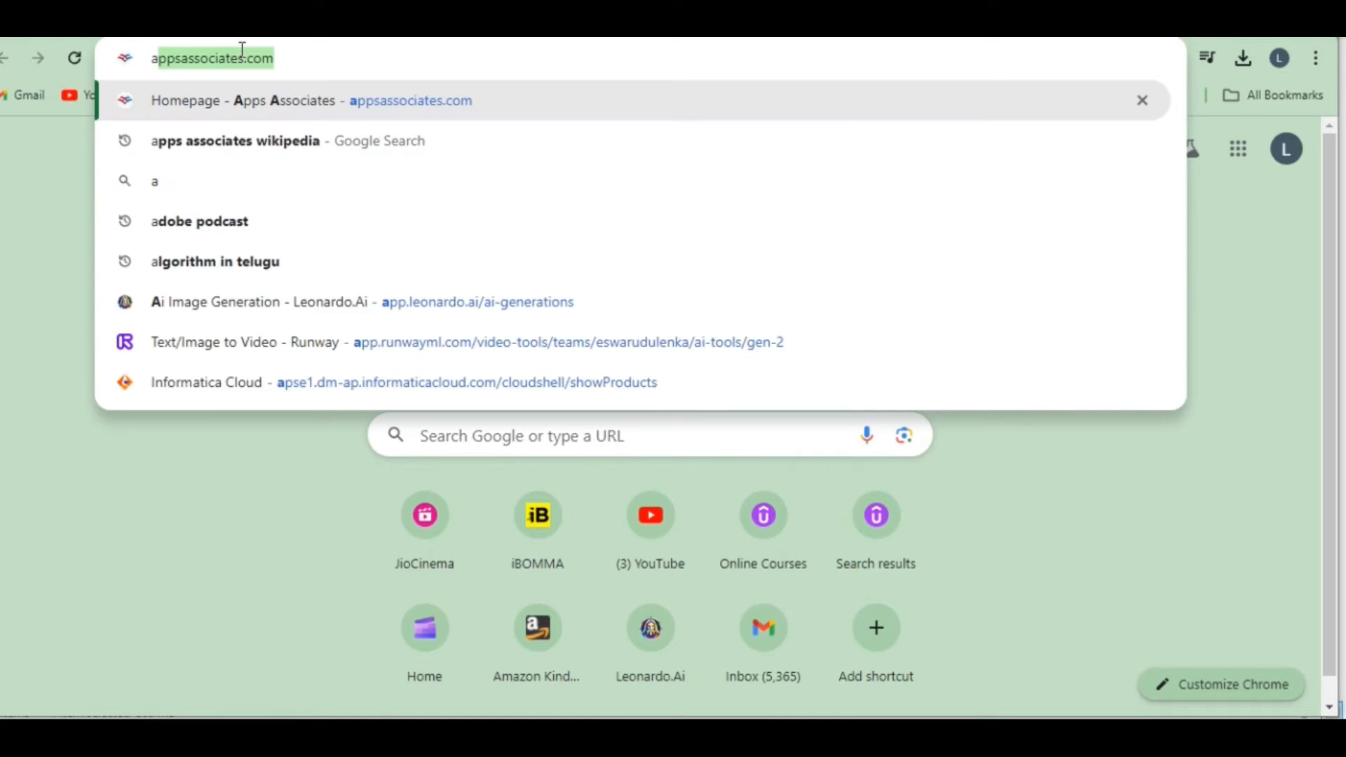
text(dobe)
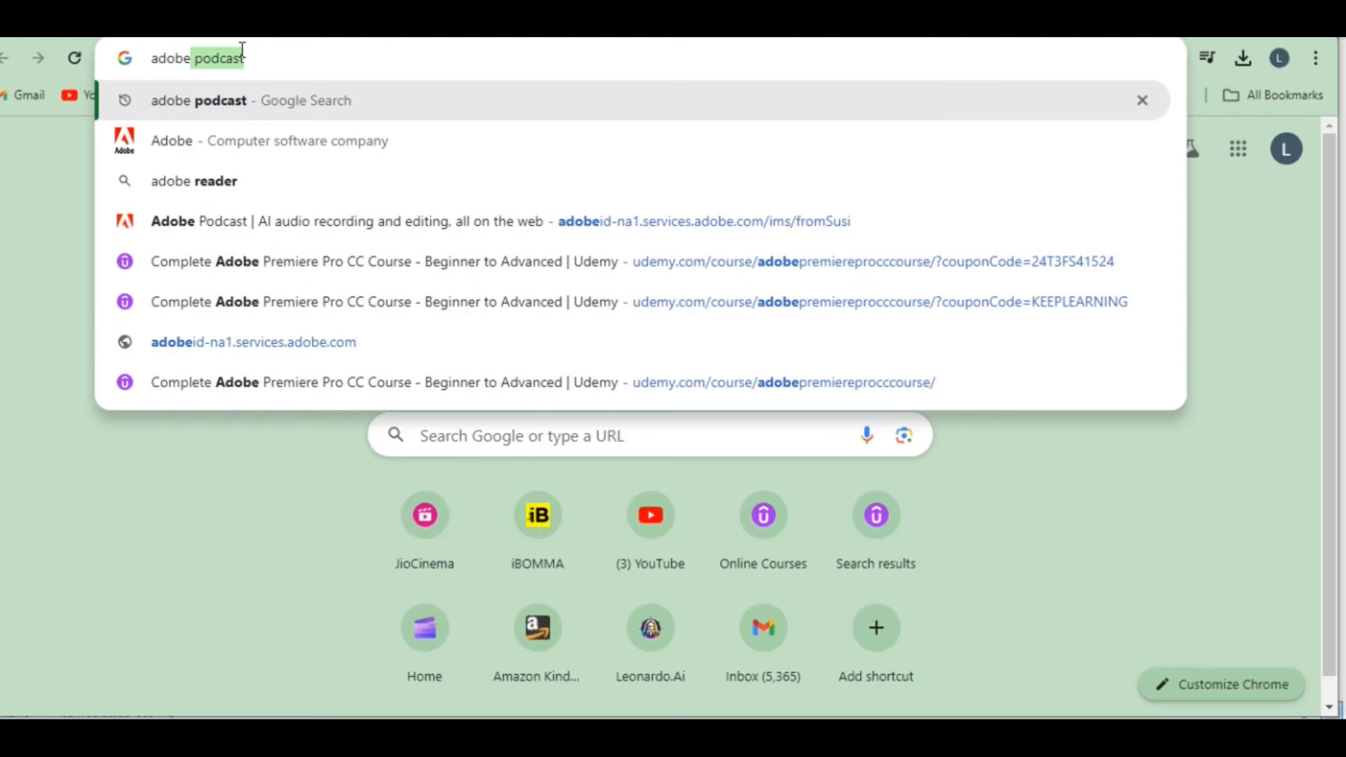
text(posc)
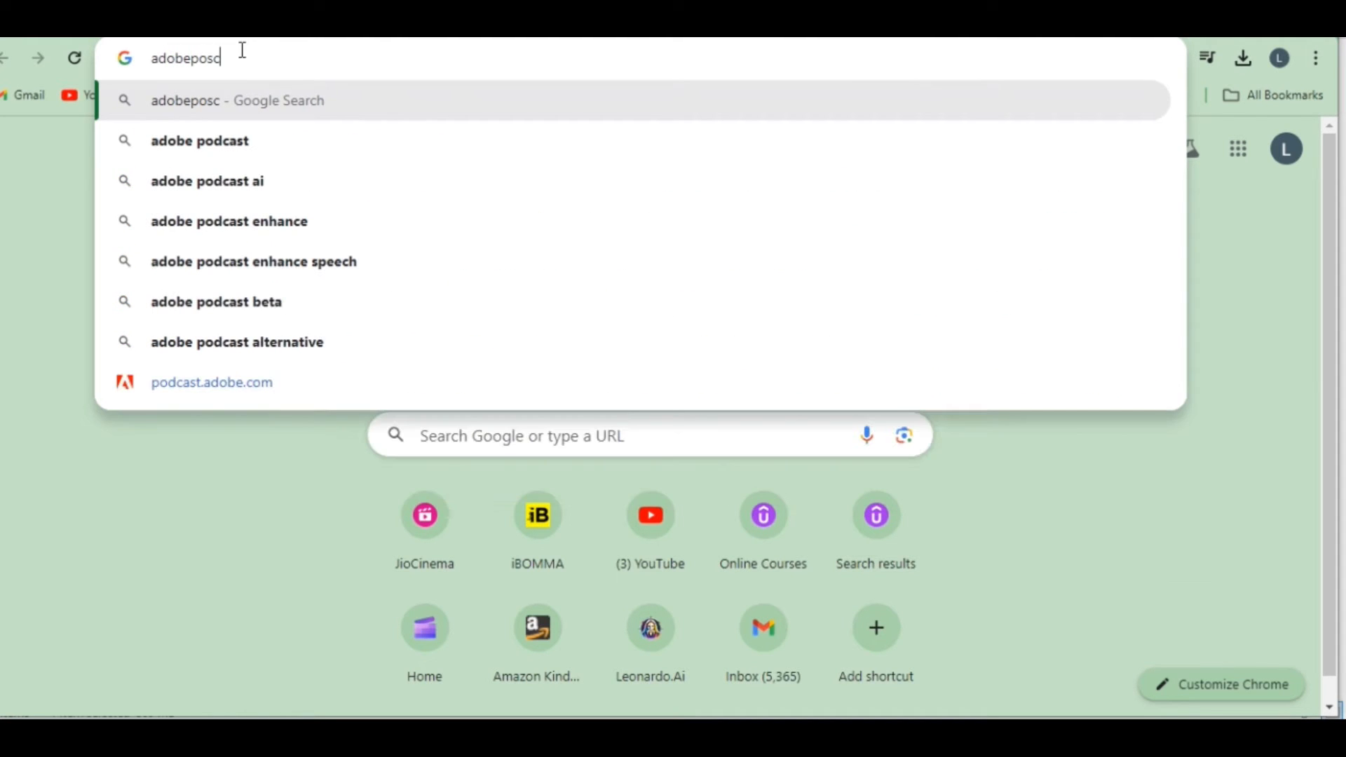
key(Down)
key(Down)
key(Down)
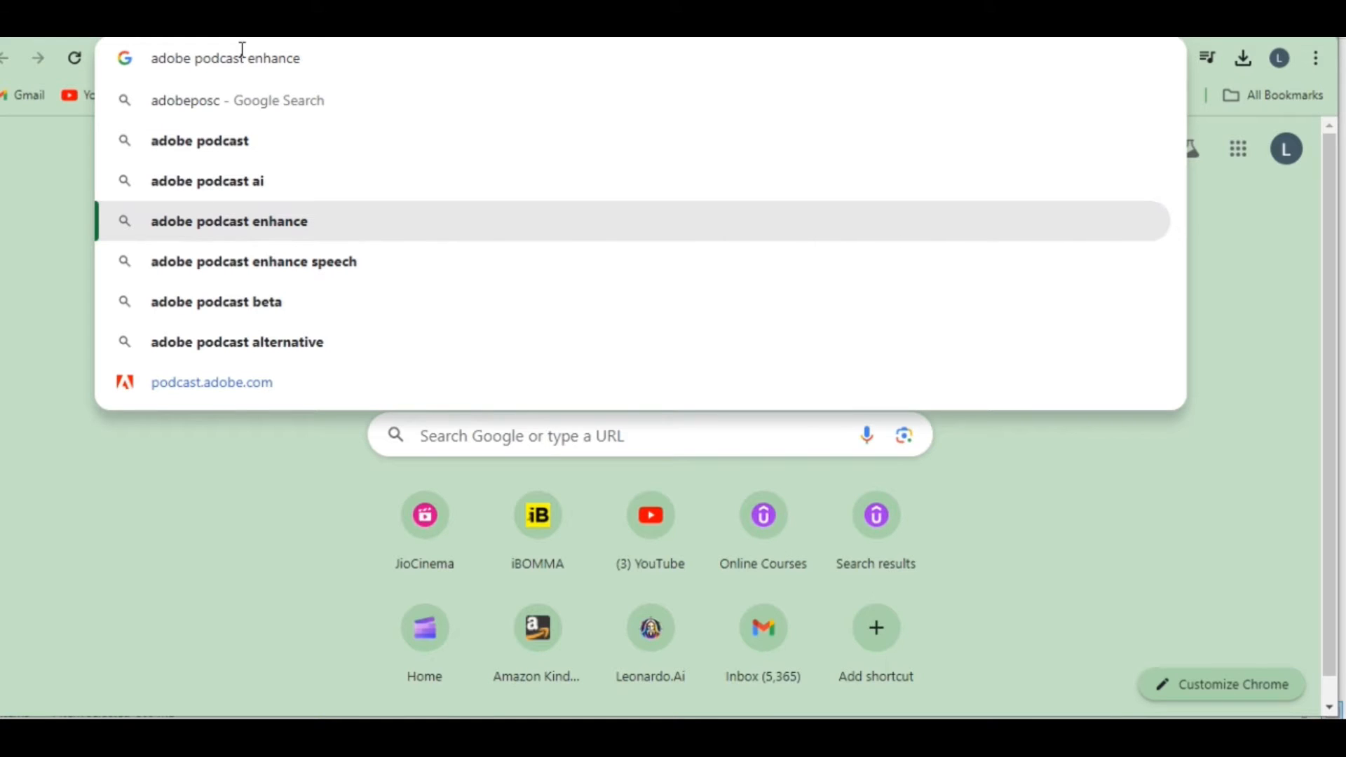
key(Down)
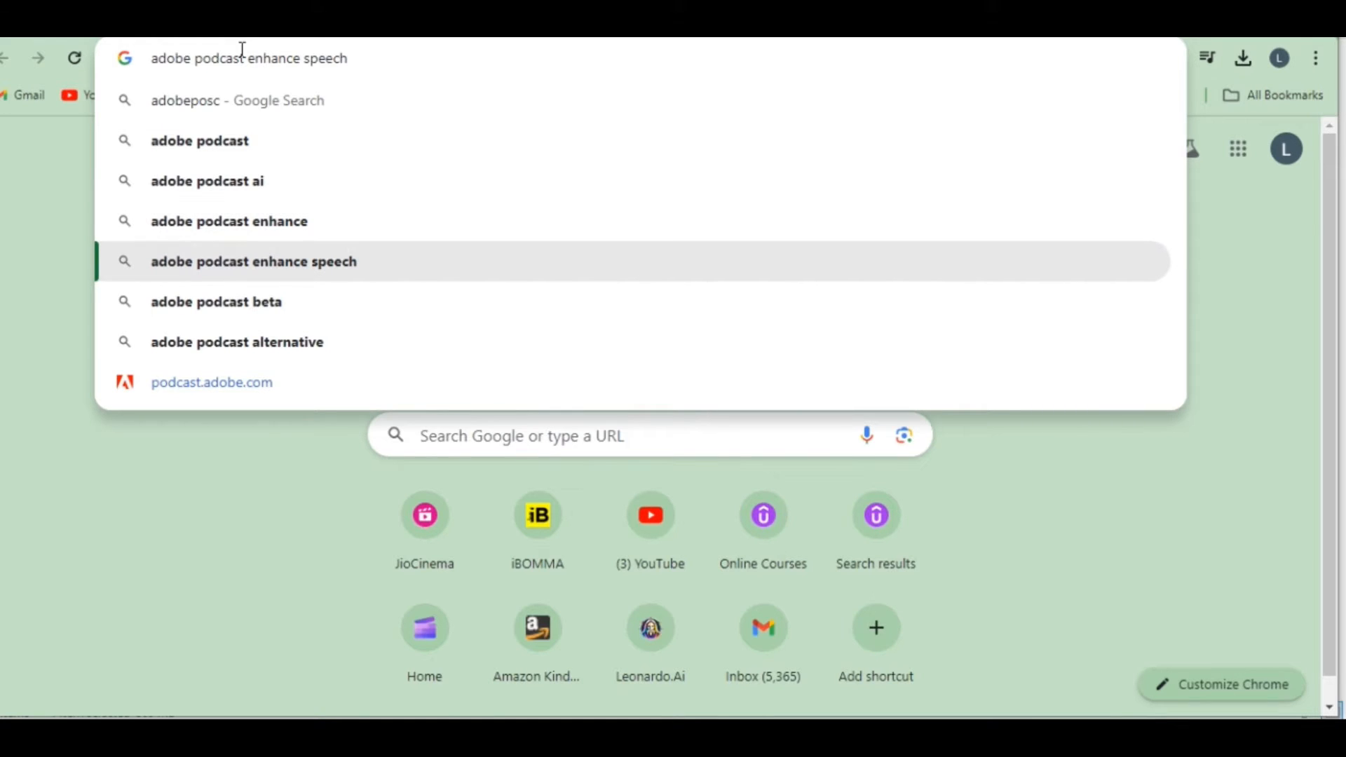
key(Up)
key(Up)
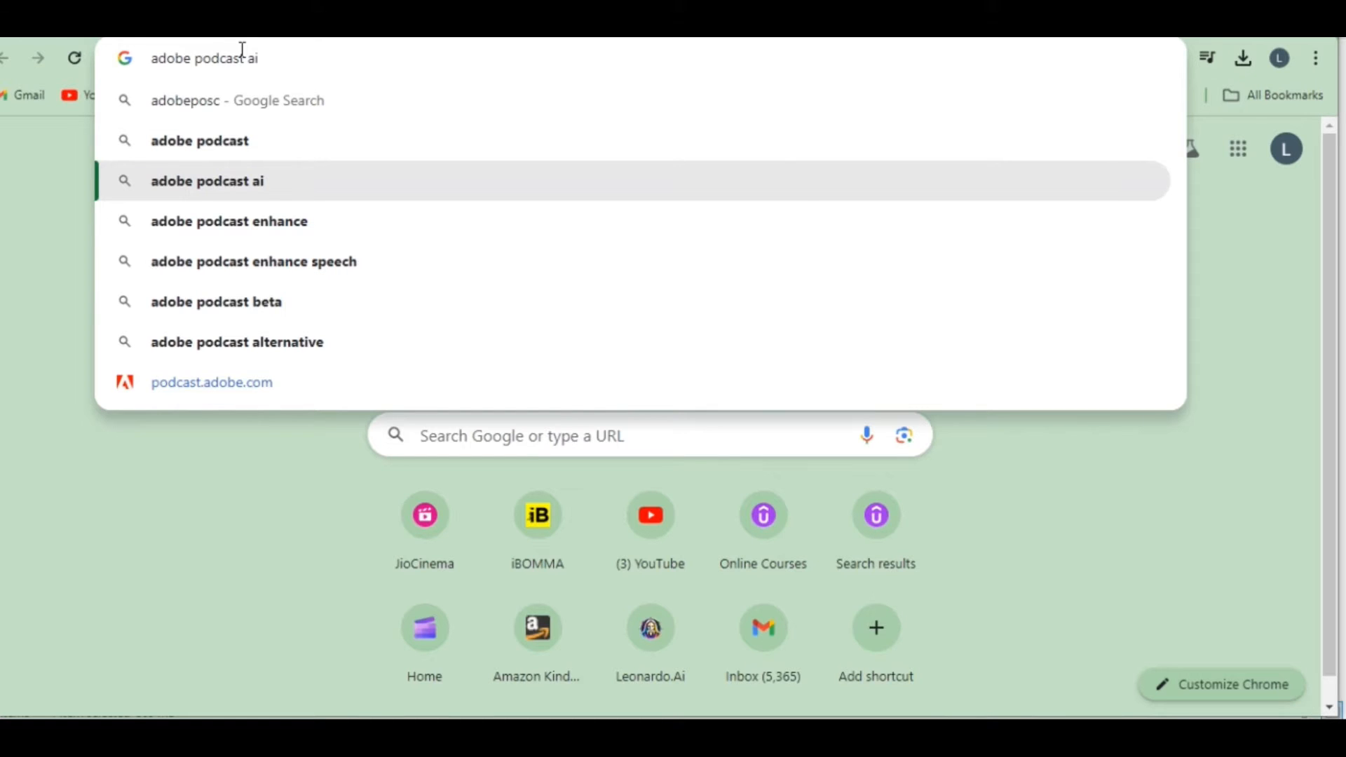
key(Down)
key(Return)
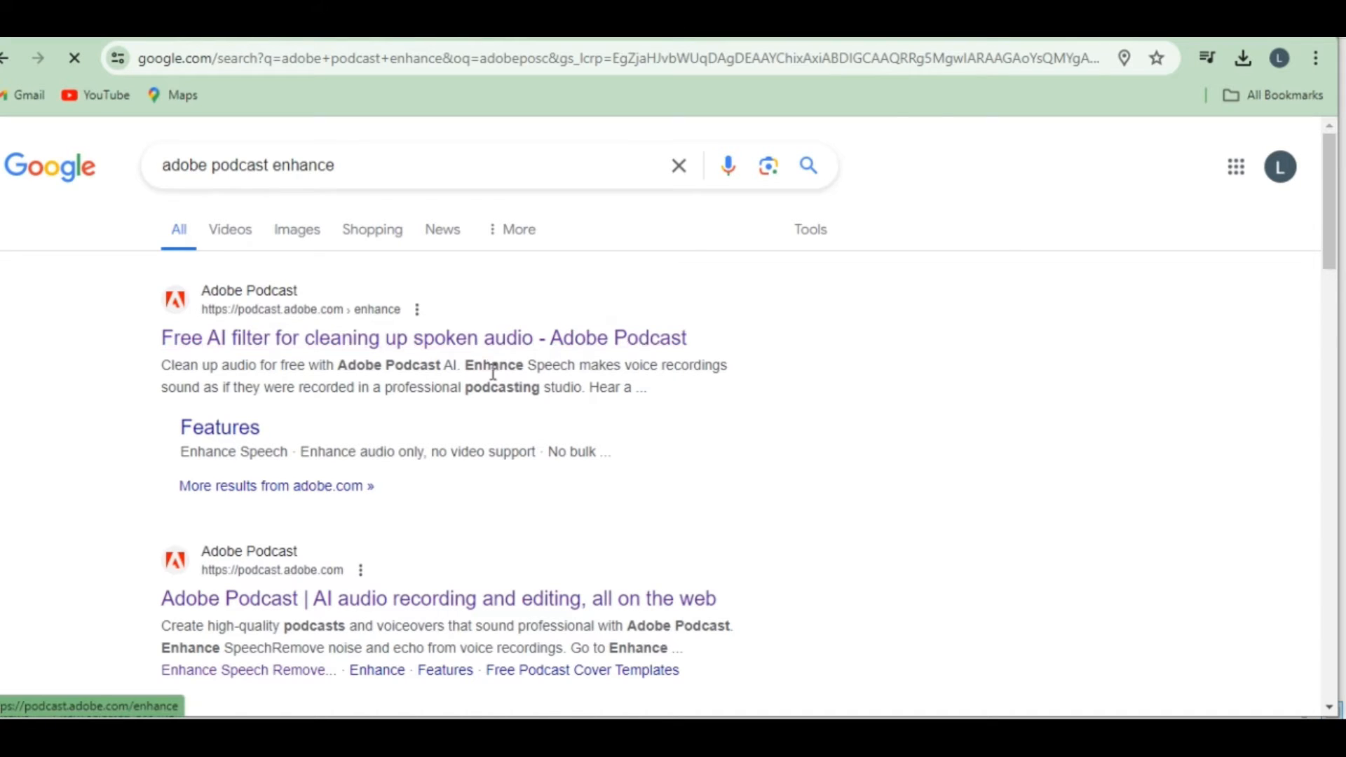
Step: Open the Adobe Podcast site from the search results and go to its Enhance Speech tool
scroll(240, 432, down, 3)
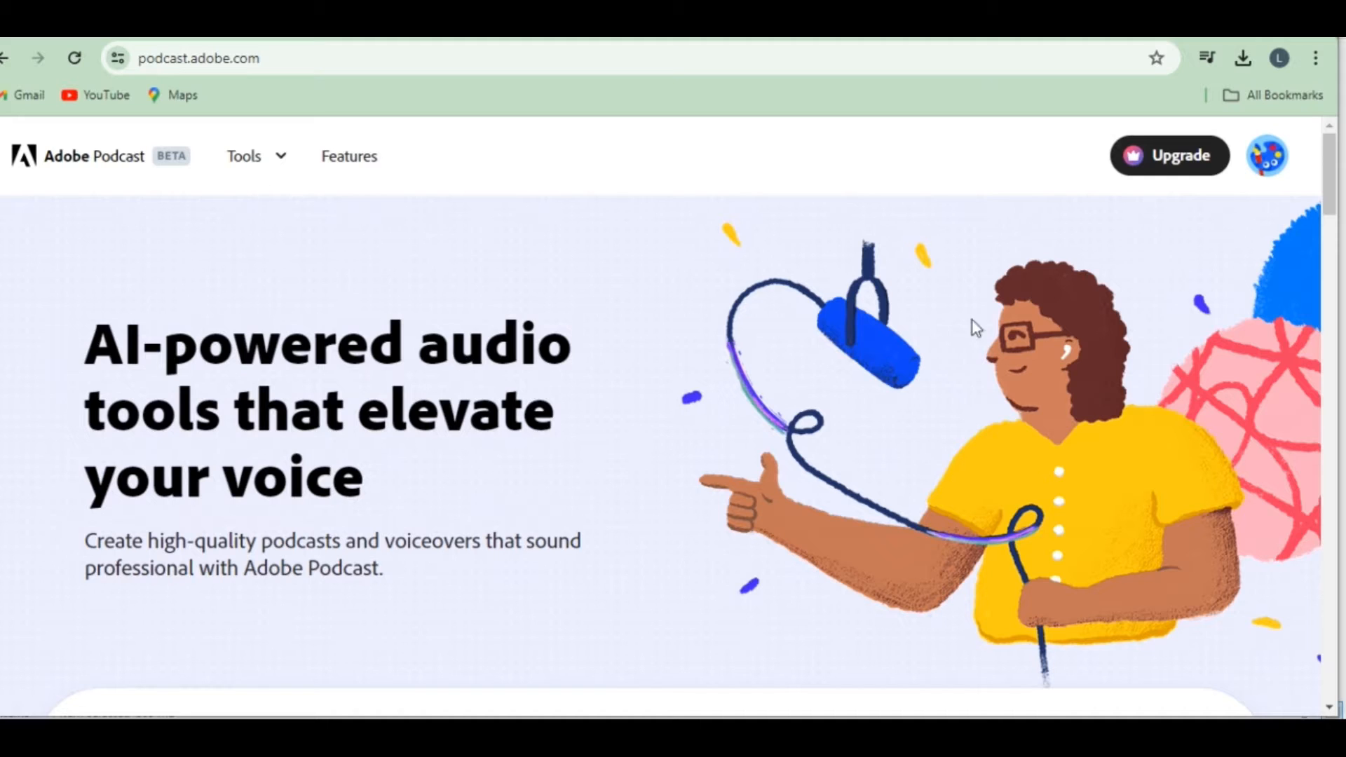
scroll(974, 326, down, 7)
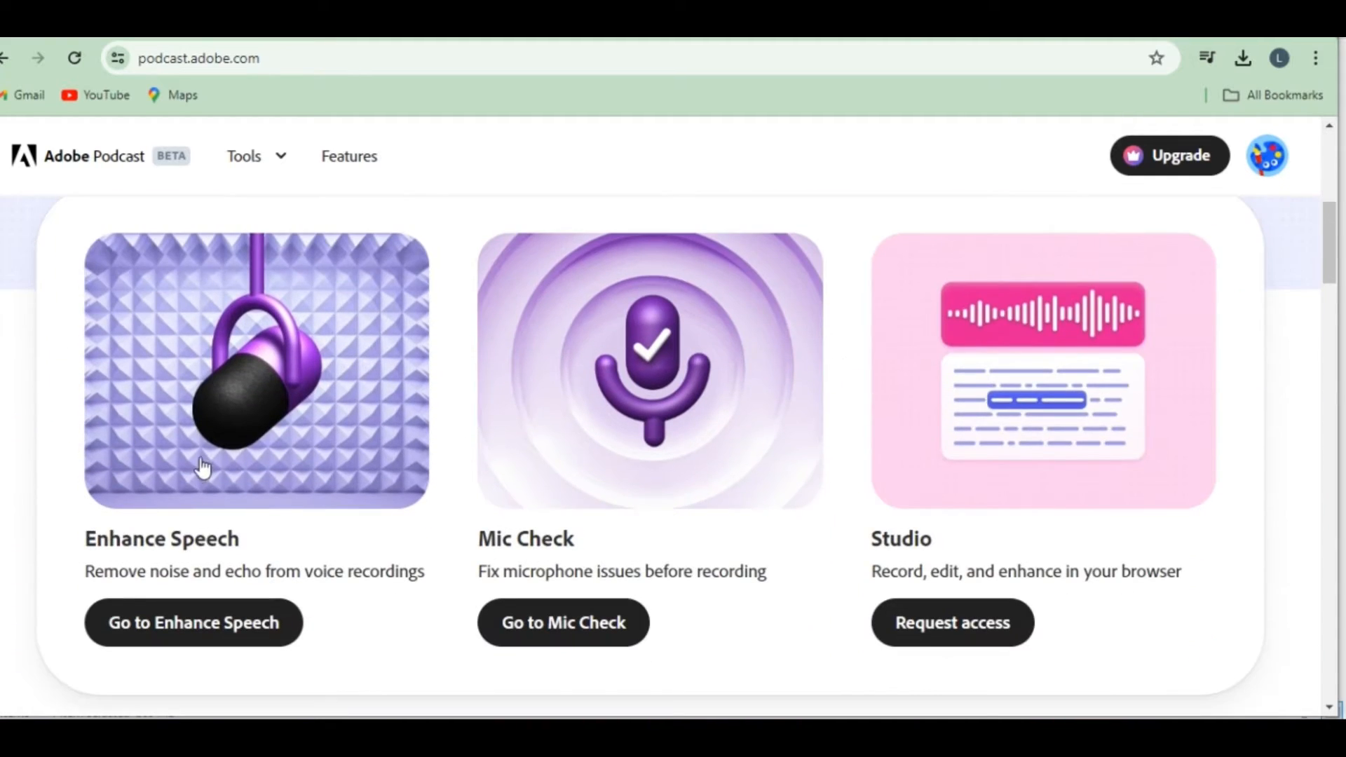
click(255, 418)
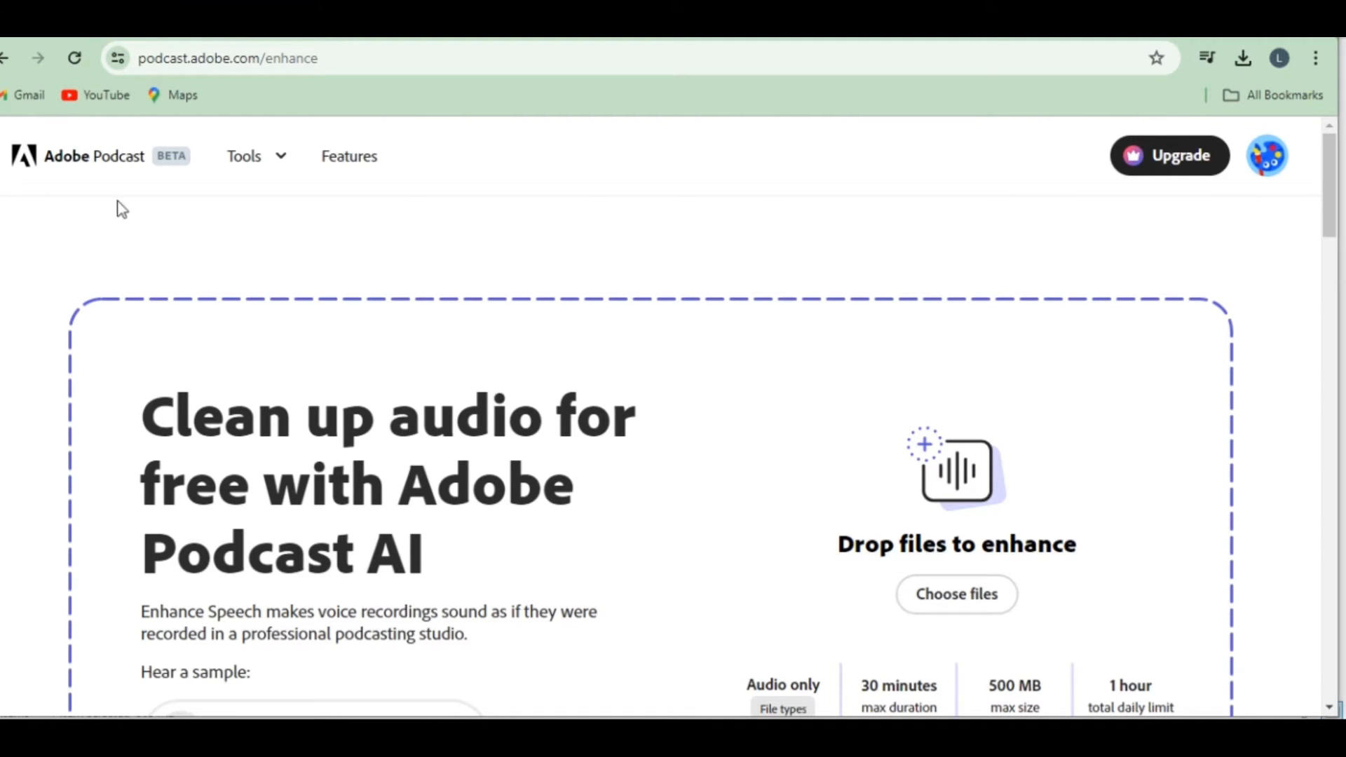
Step: Review the upload limits and available tools, and turn on Enhance Speech for the sample audio
scroll(624, 364, down, 1)
scroll(565, 364, down, 1)
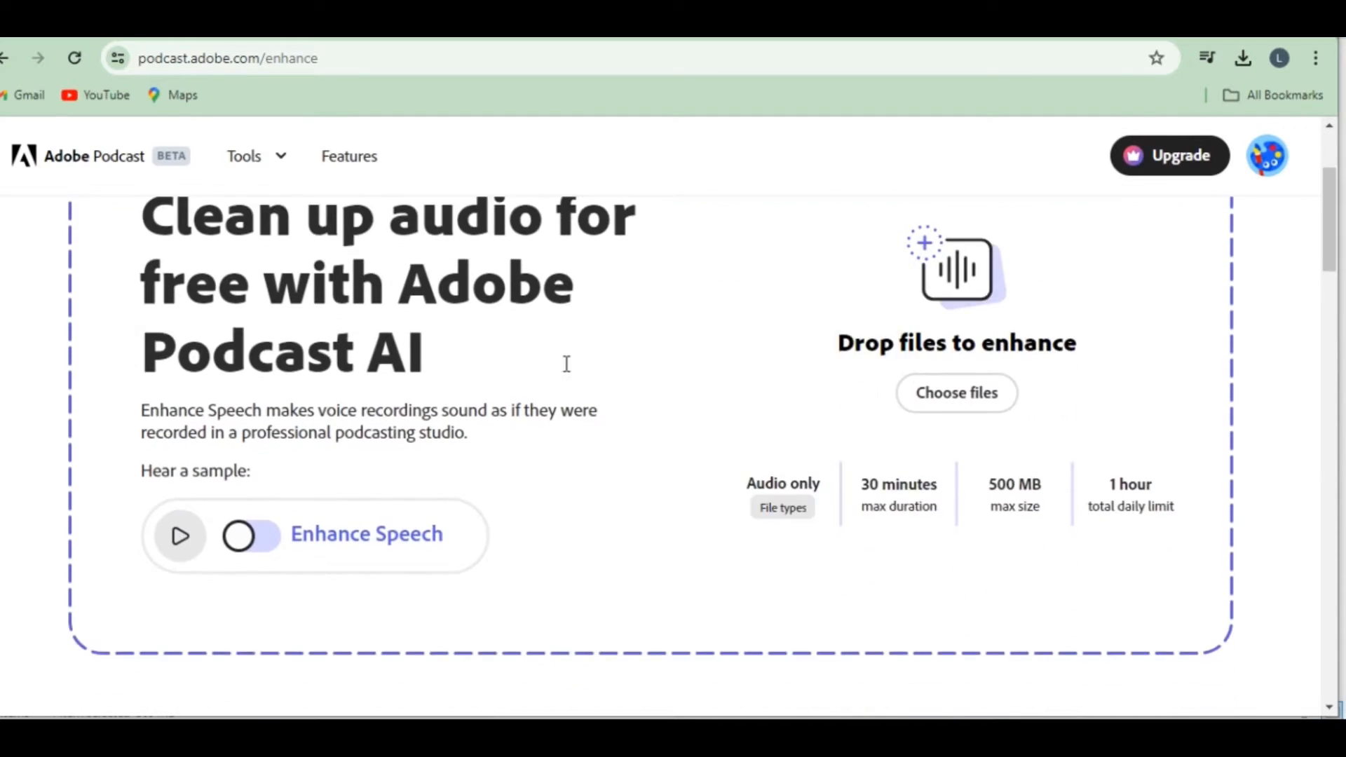
scroll(565, 364, up, 2)
click(276, 156)
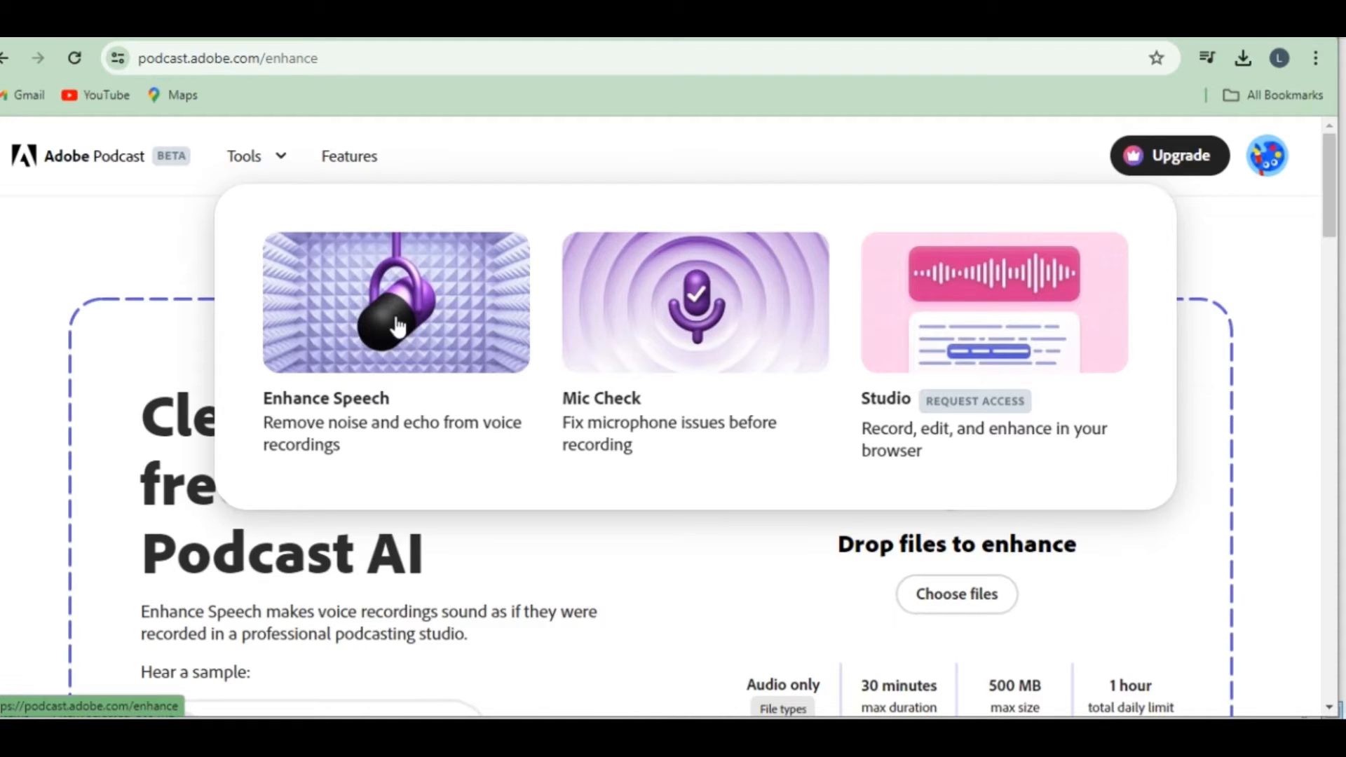
scroll(658, 412, down, 3)
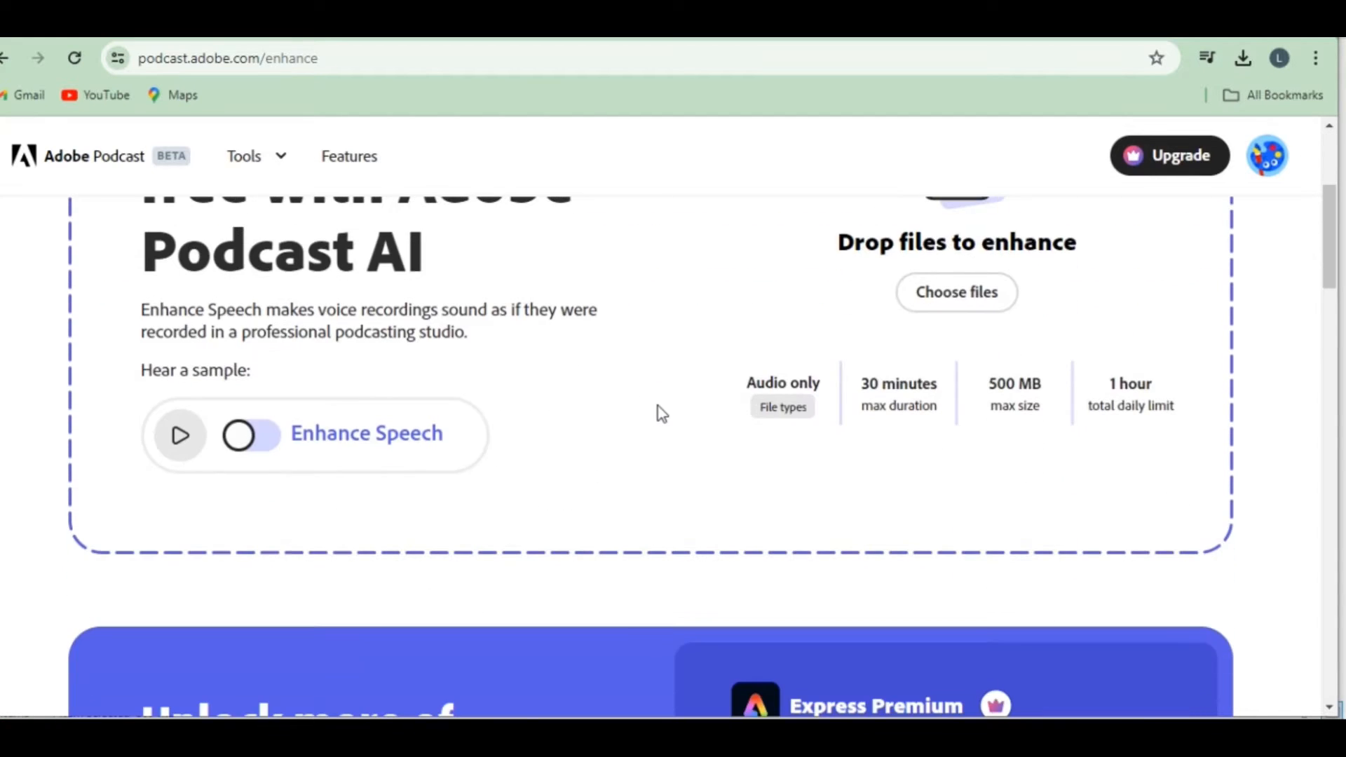
scroll(848, 375, up, 1)
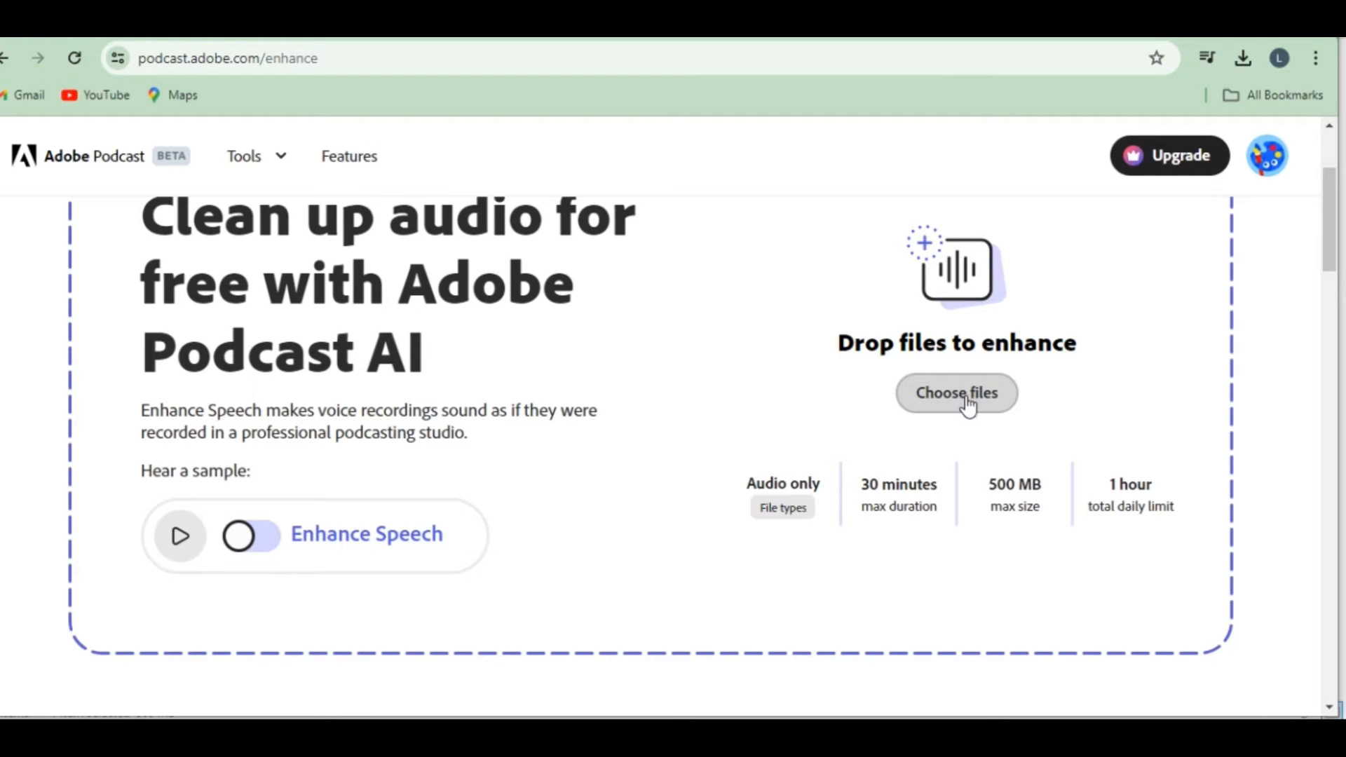
click(248, 543)
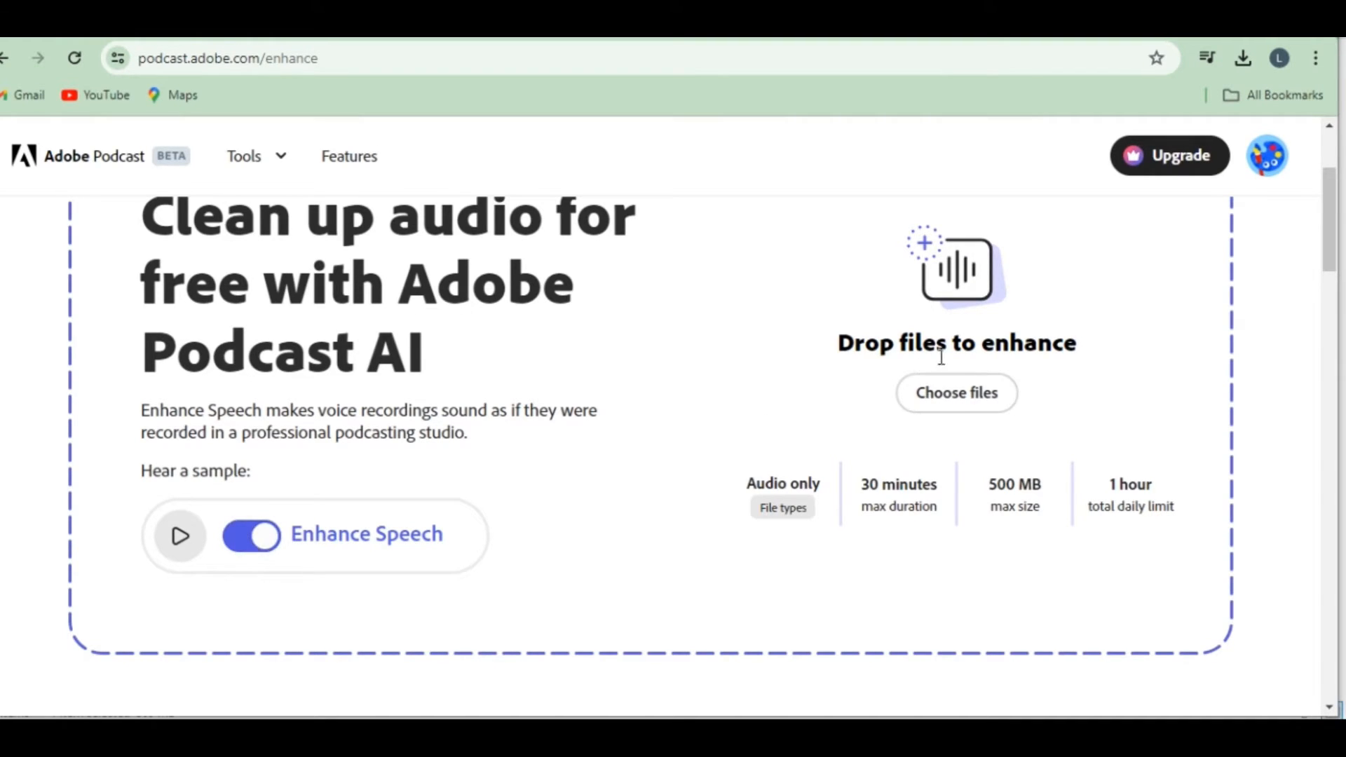
Step: Choose the file "Nth heighest employee data" from the interview questions folder as the file to enhance
click(957, 398)
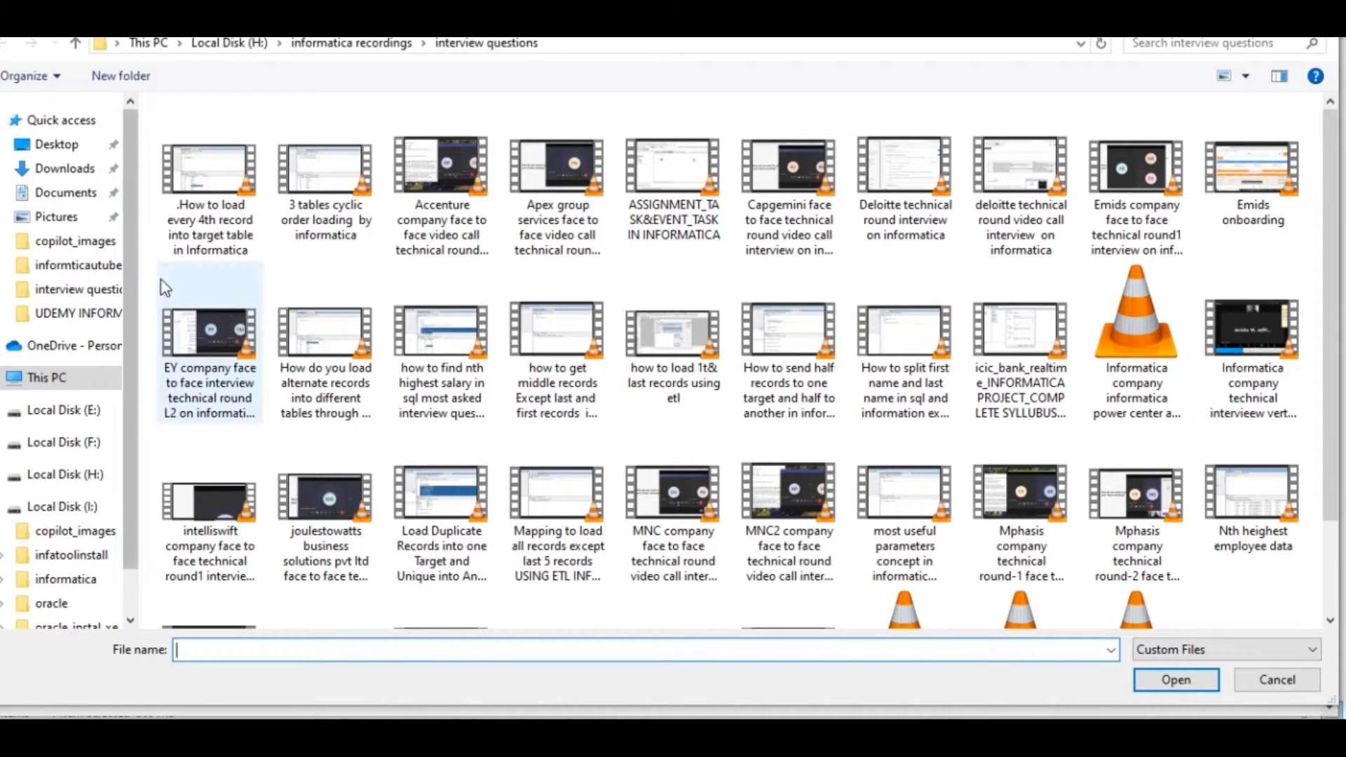
click(1242, 494)
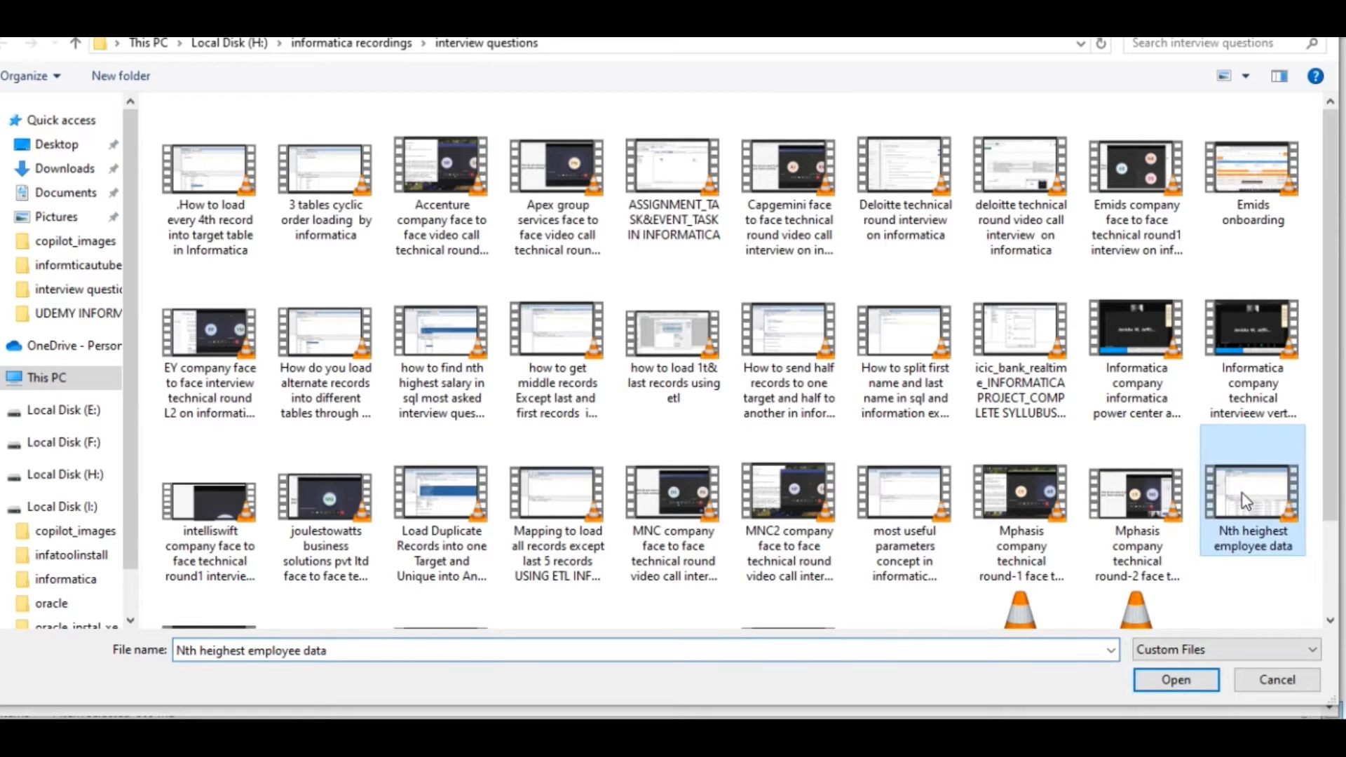
scroll(1155, 526, down, 1)
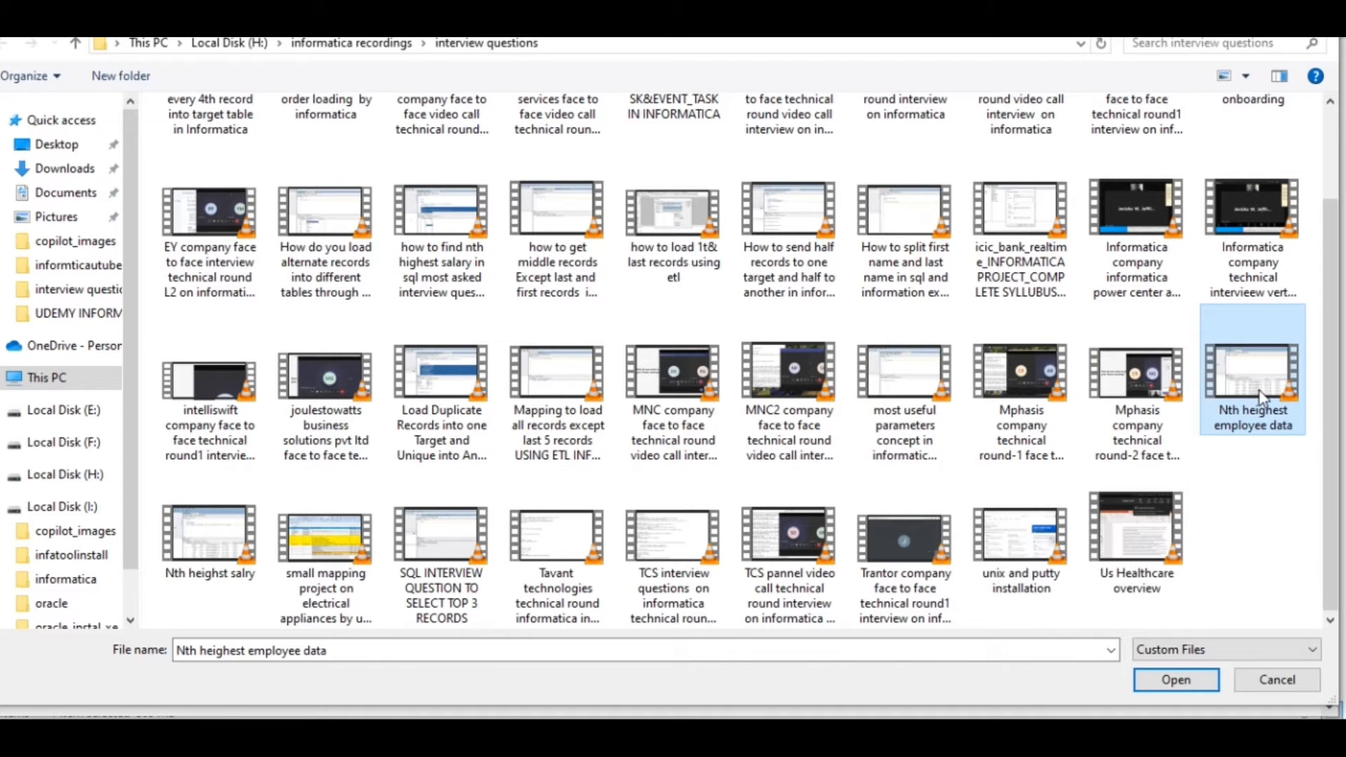
click(1176, 680)
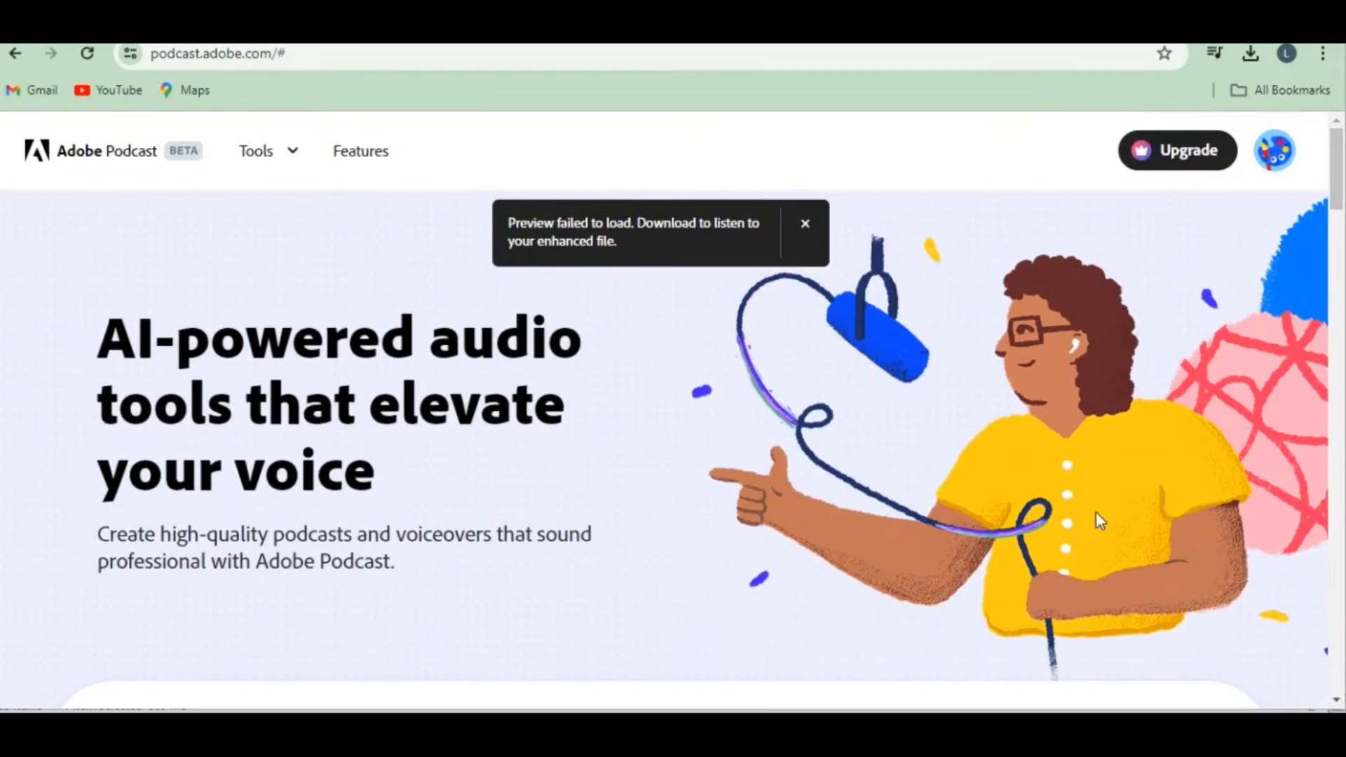
Step: Check the Enhance Speech usage in the account details and dismiss the preview notification
click(1274, 150)
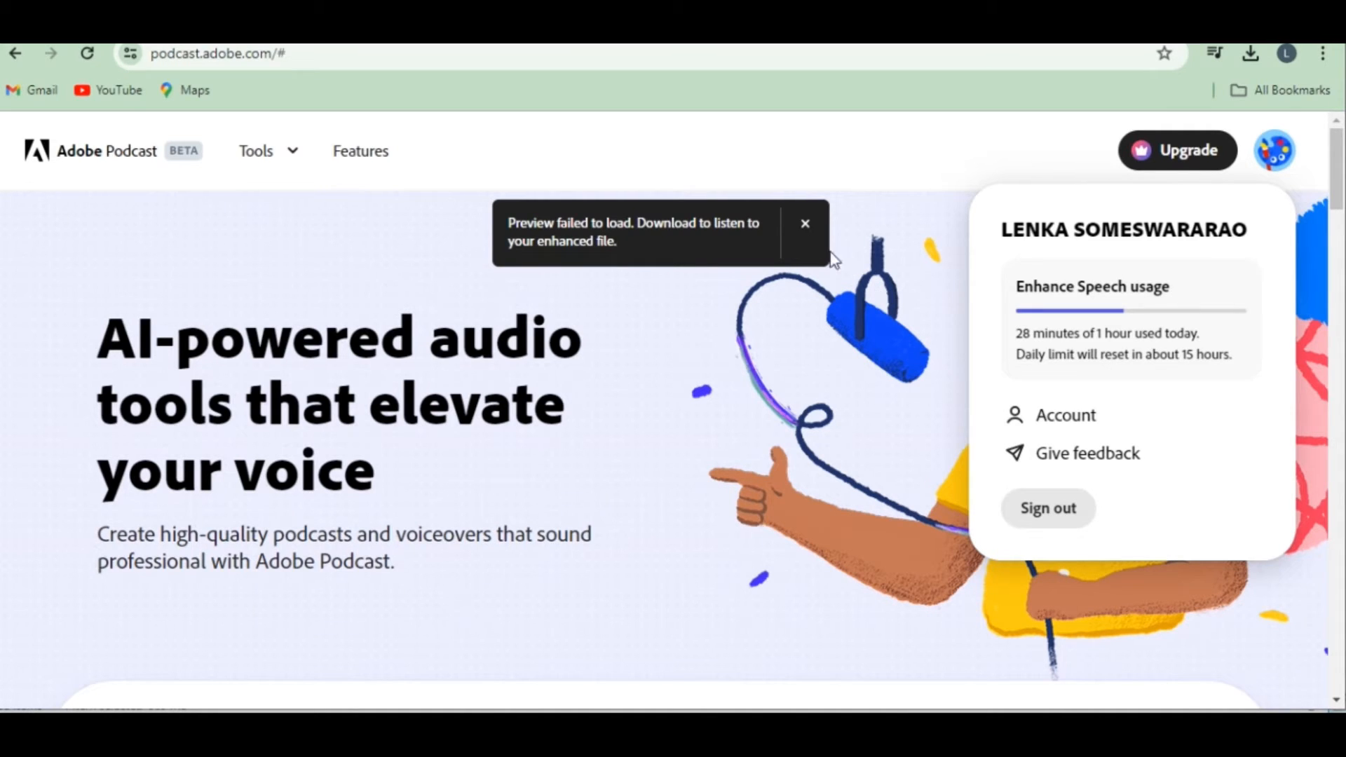
click(805, 224)
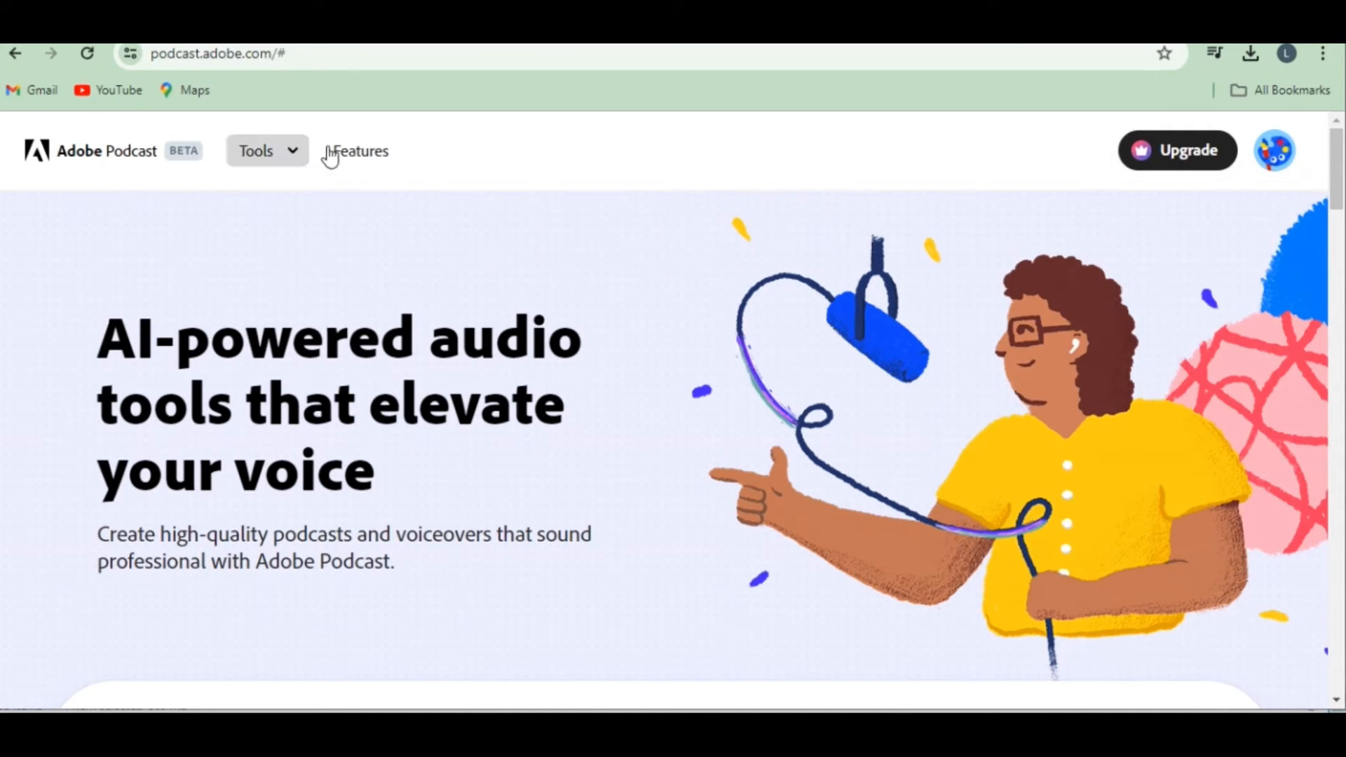
click(1280, 164)
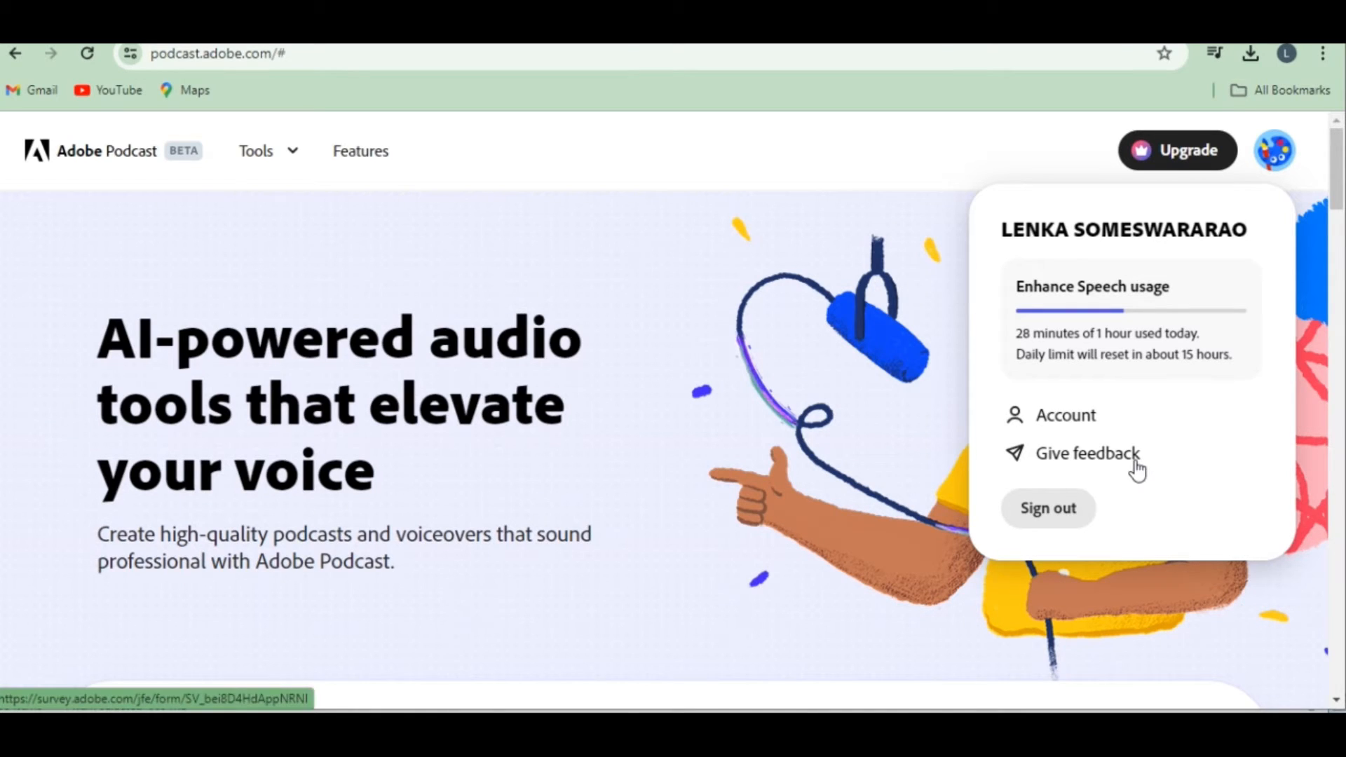
Step: Reopen the Enhance Speech tool, check its accepted file types, and turn on Enhance Speech for the sample audio
click(260, 156)
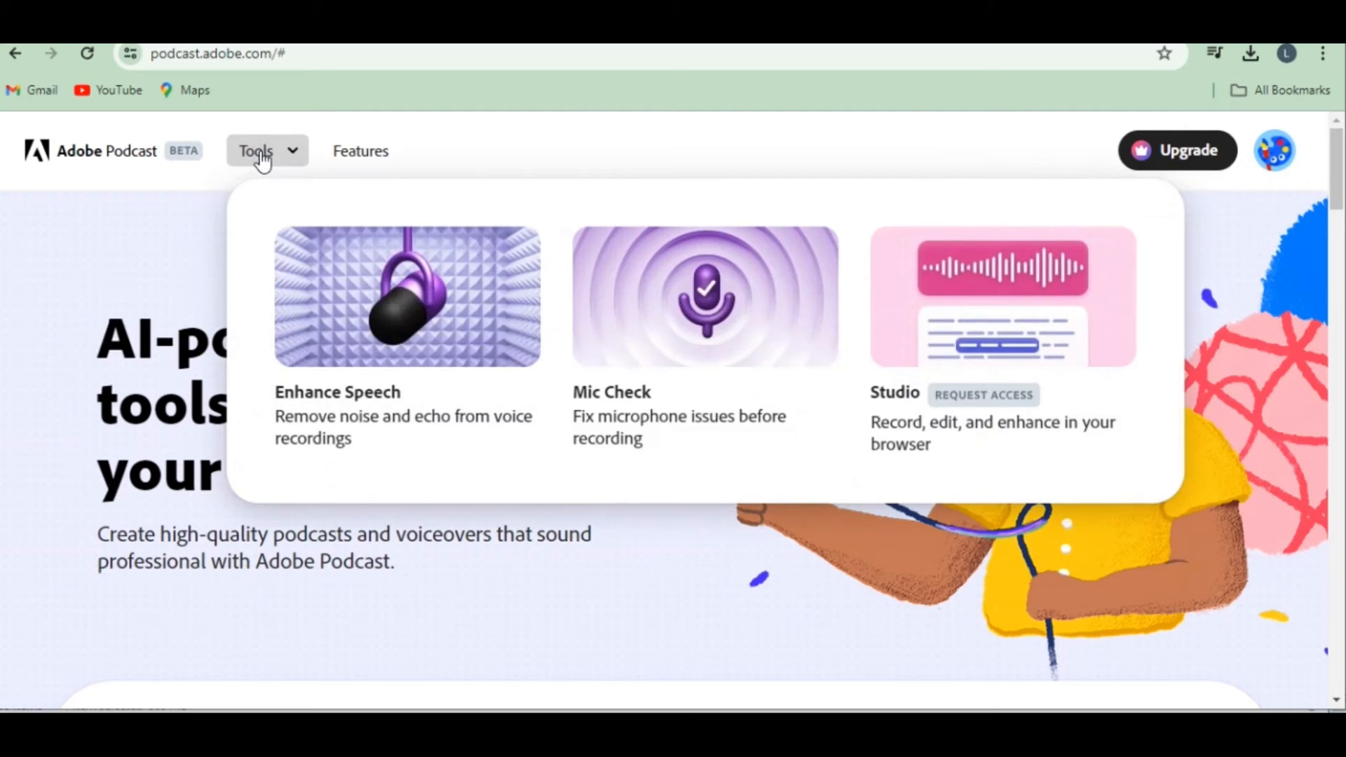
click(410, 284)
scroll(952, 435, down, 2)
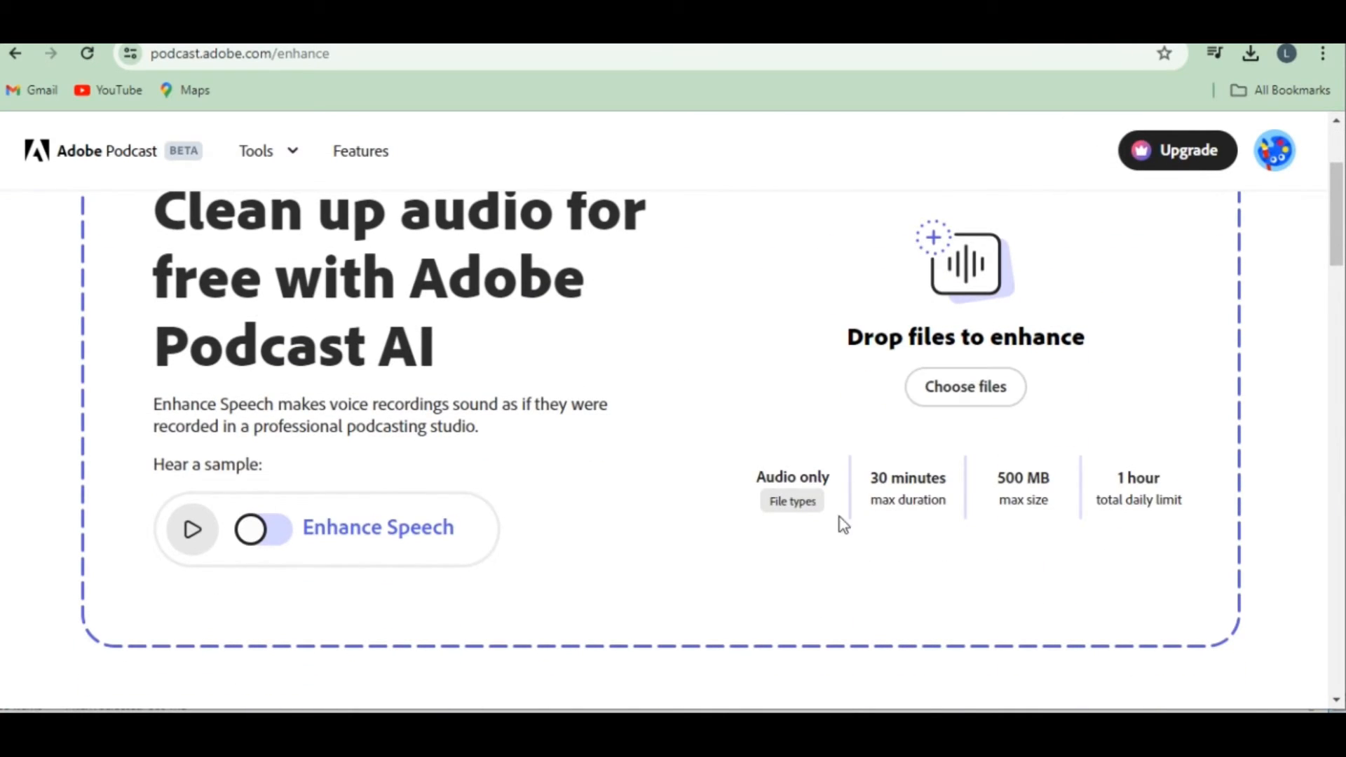
mouse_move(788, 510)
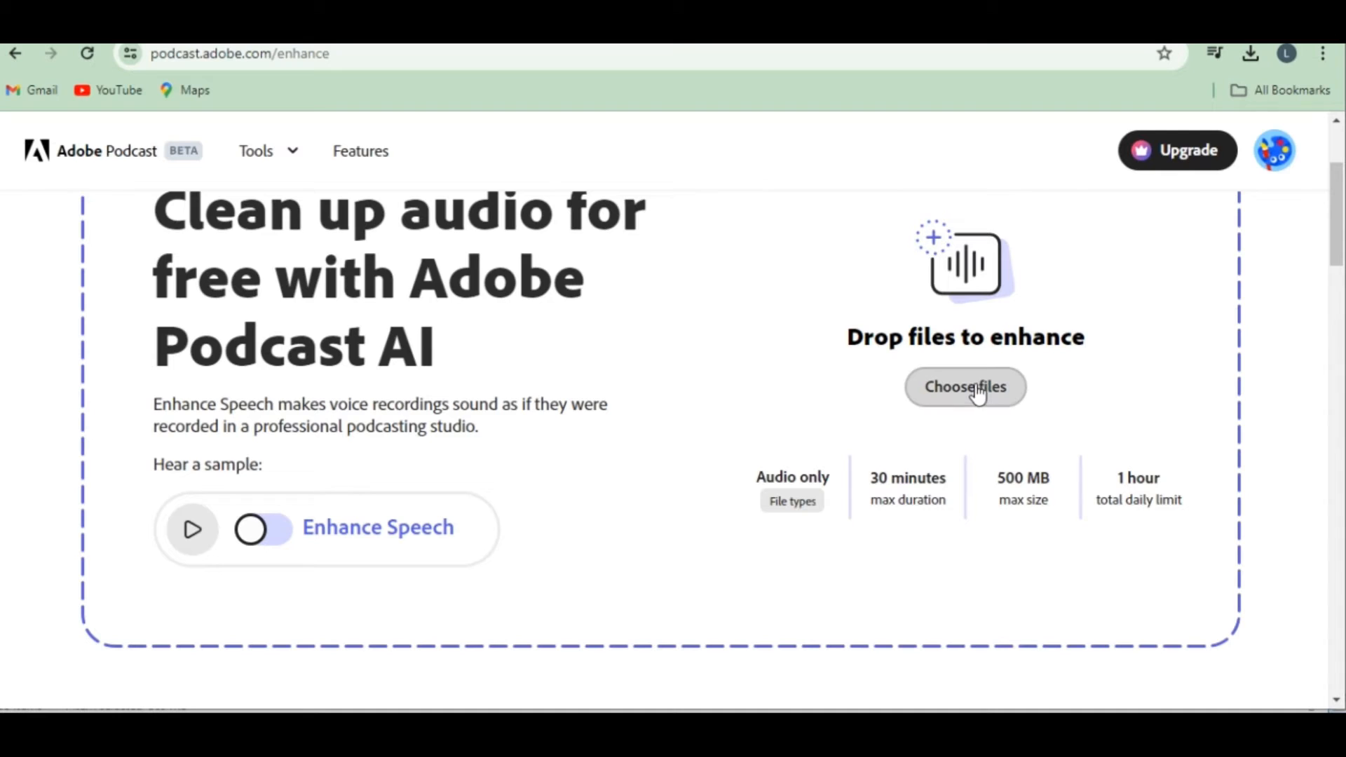
click(277, 534)
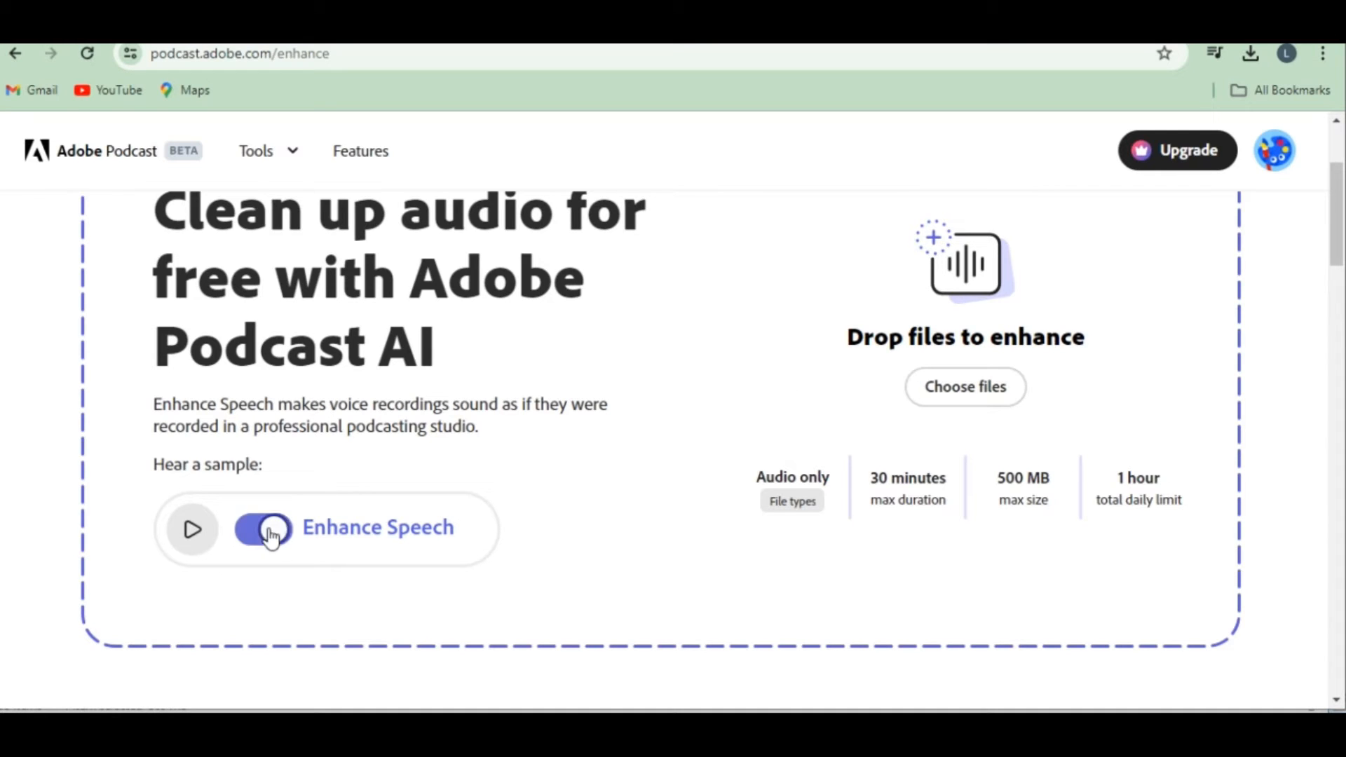
Step: Try to upload the video "Nth heighest employee data" for enhancement and return to the upload page
click(981, 389)
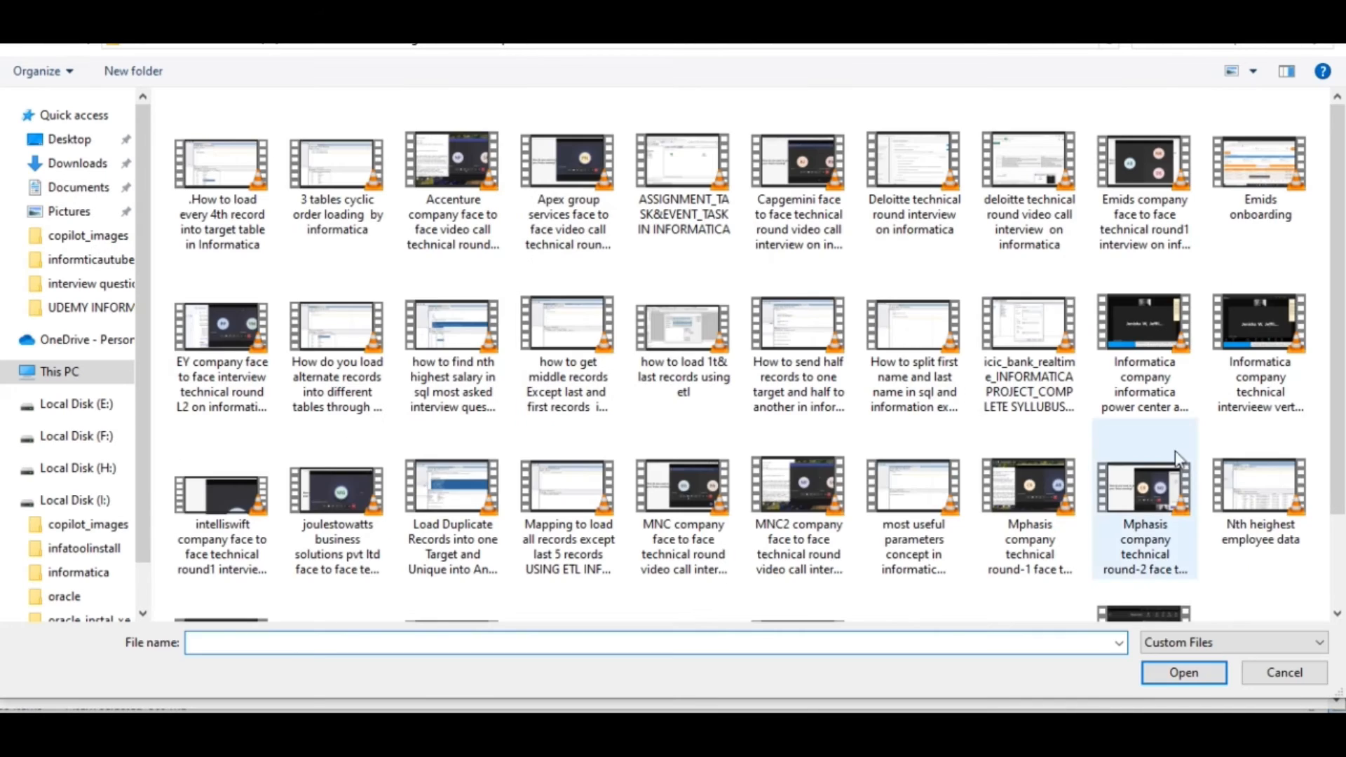
scroll(1192, 456, down, 2)
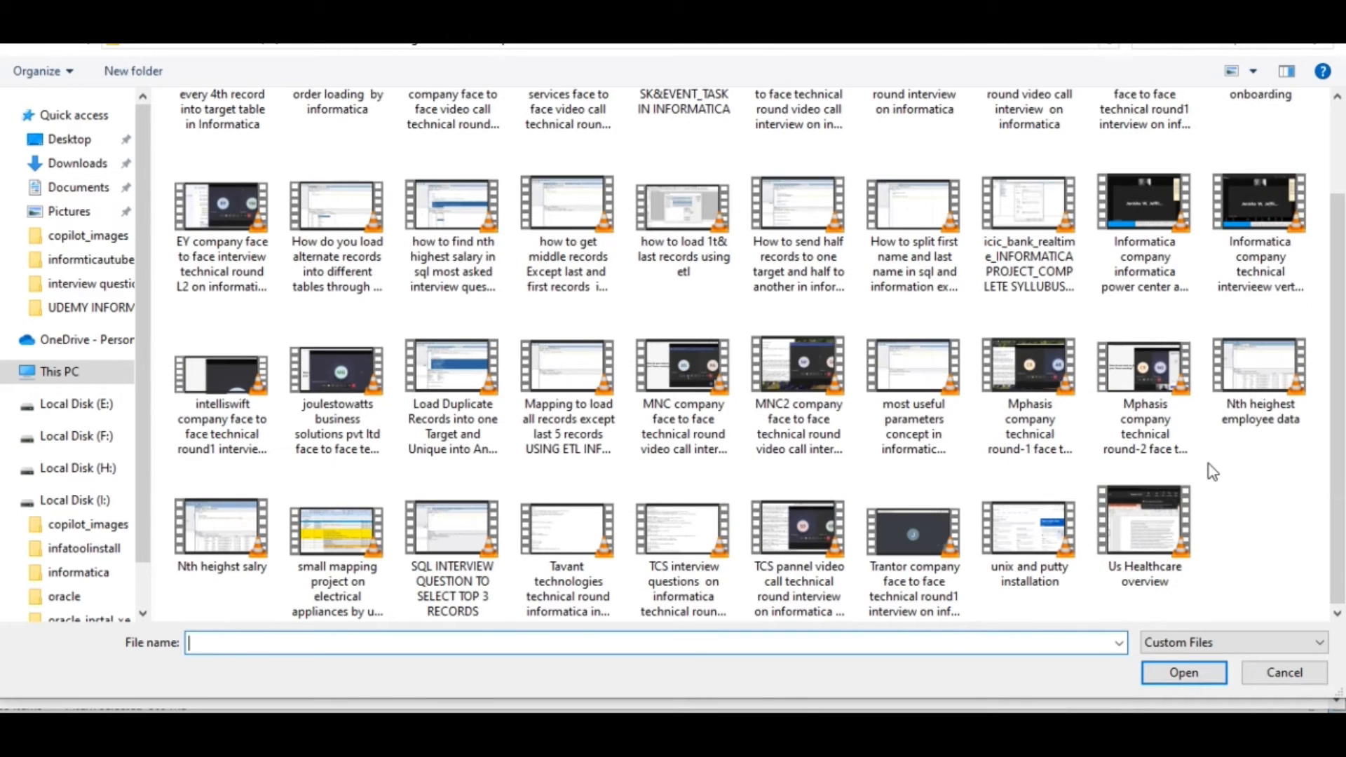
click(1269, 367)
click(1191, 680)
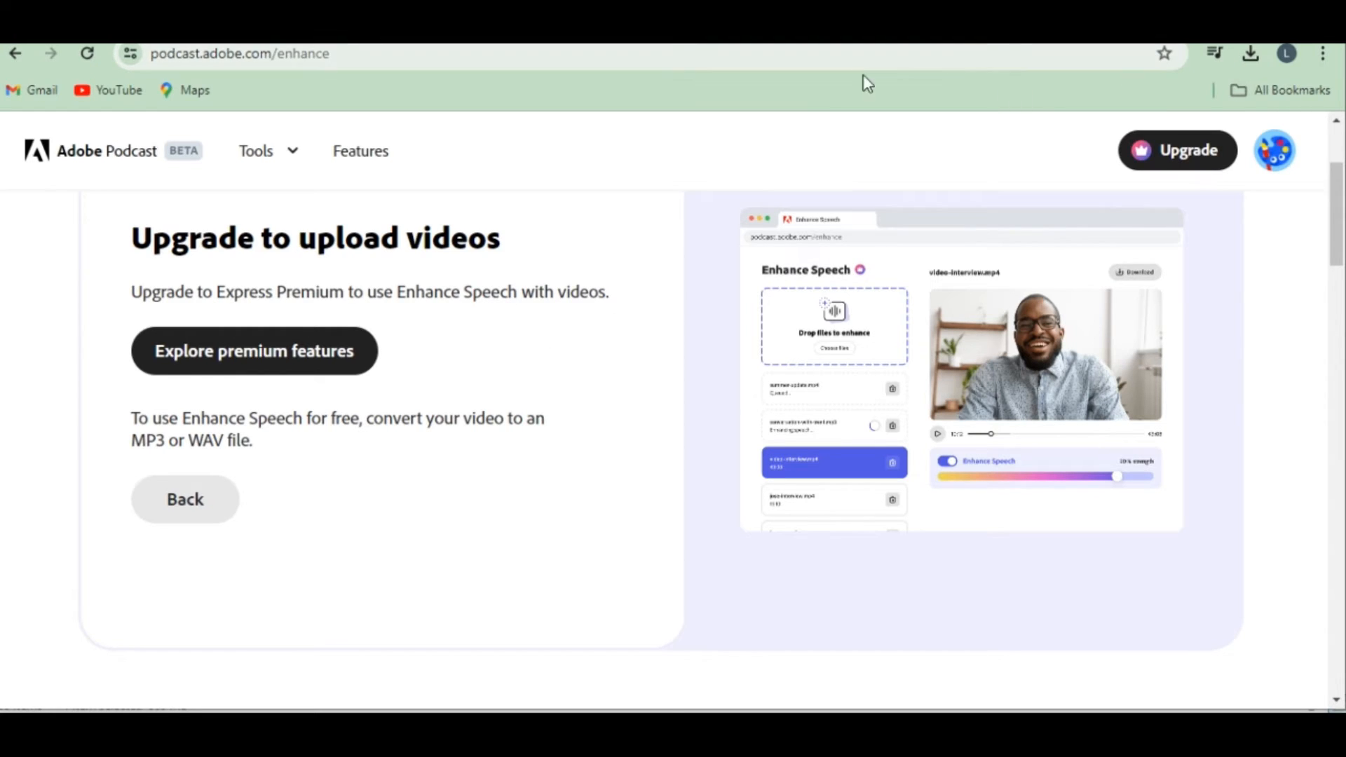
click(182, 499)
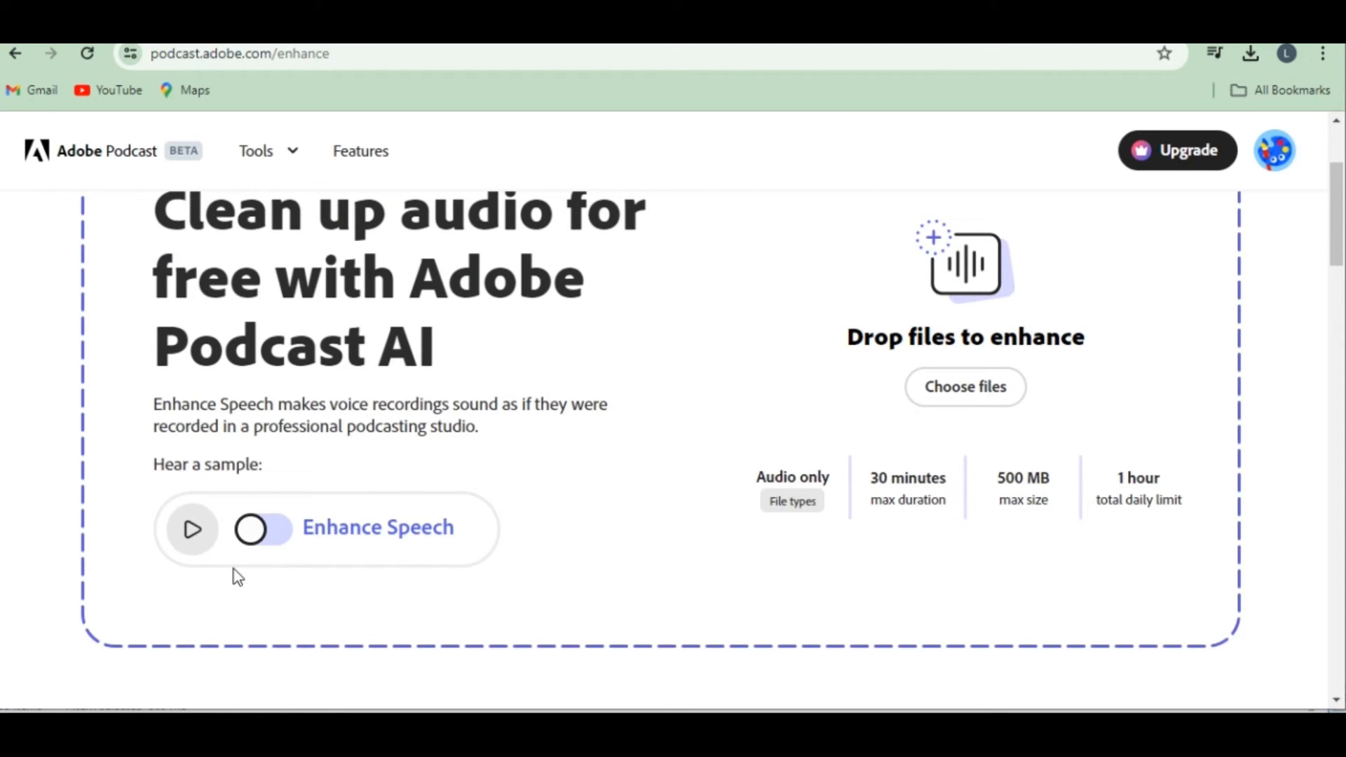
Step: Upload the audio file "(Audio) Informatica company technical intervieew vertual evalution" from the Udemy Informatica interview folder on Local Disk (H:) for enhancement
click(979, 387)
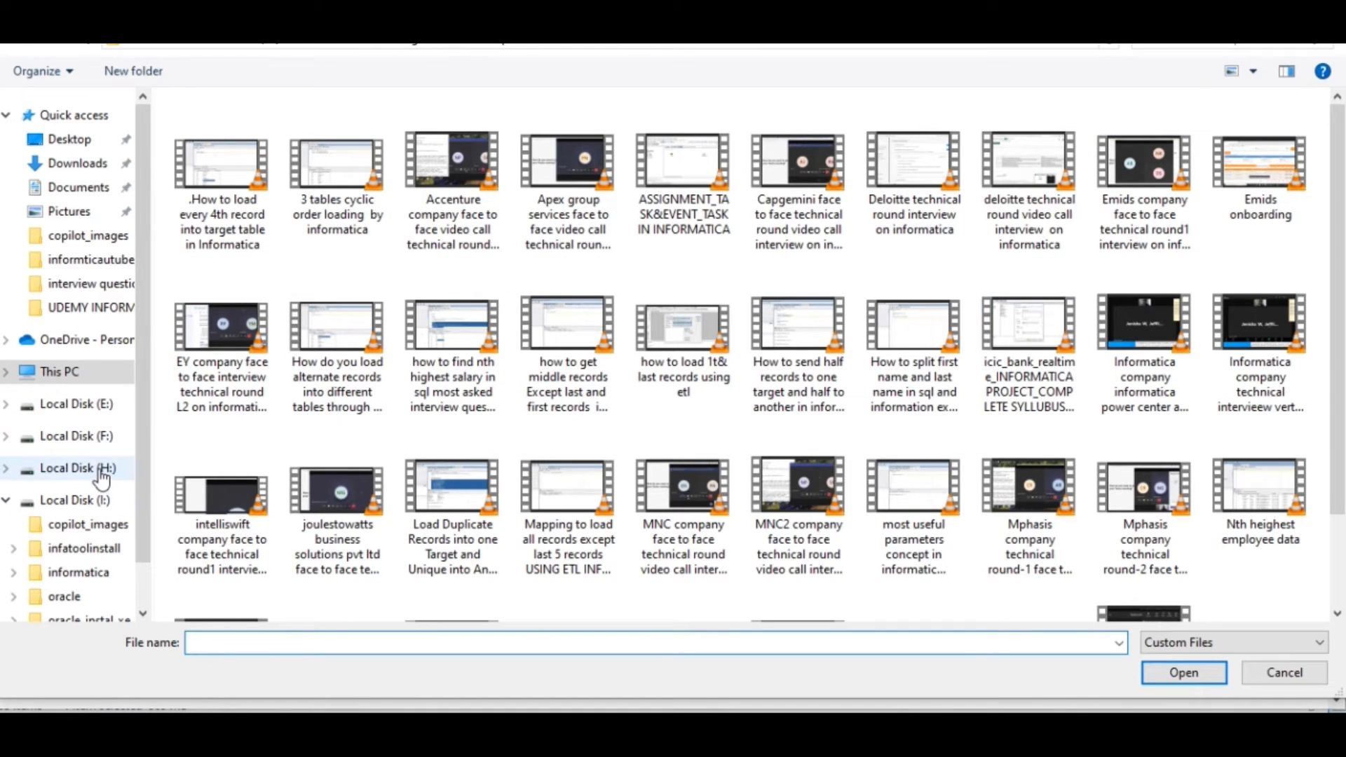
click(98, 470)
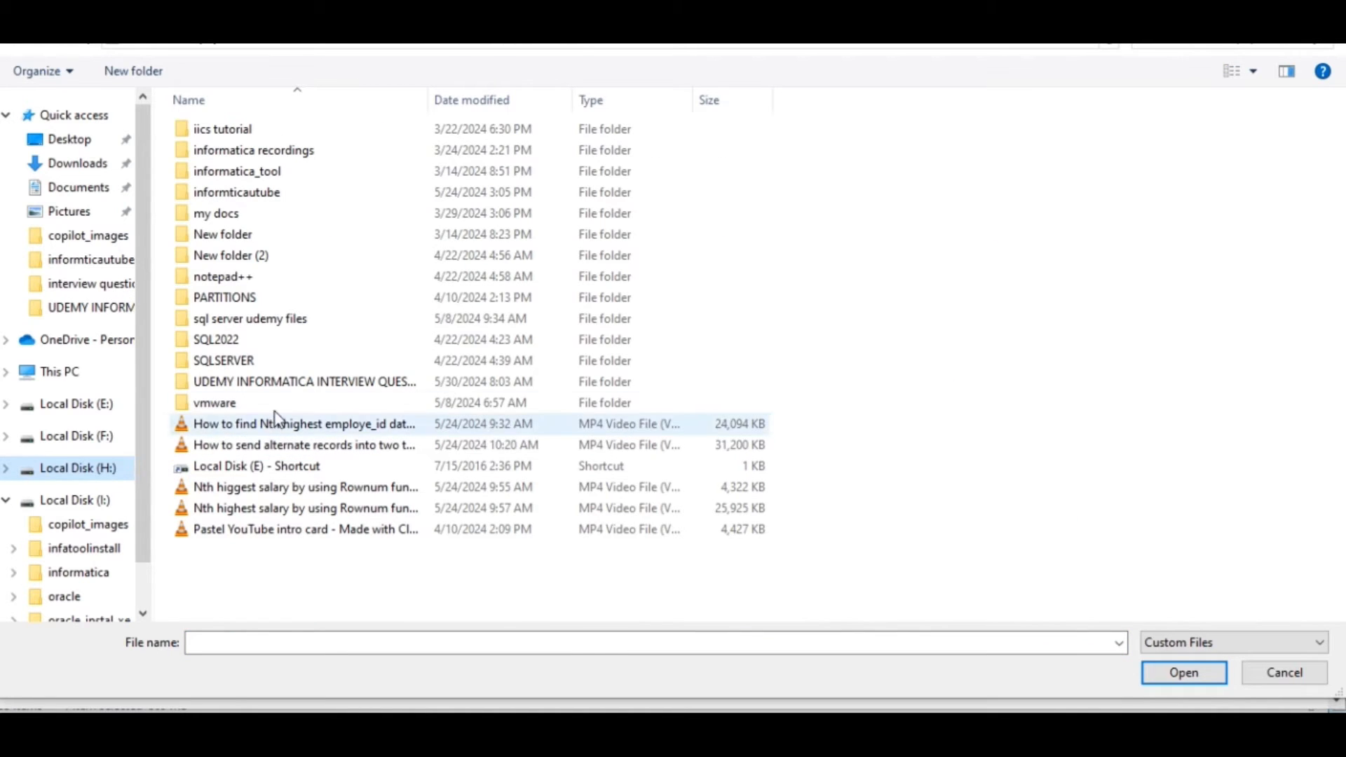
double_click(301, 385)
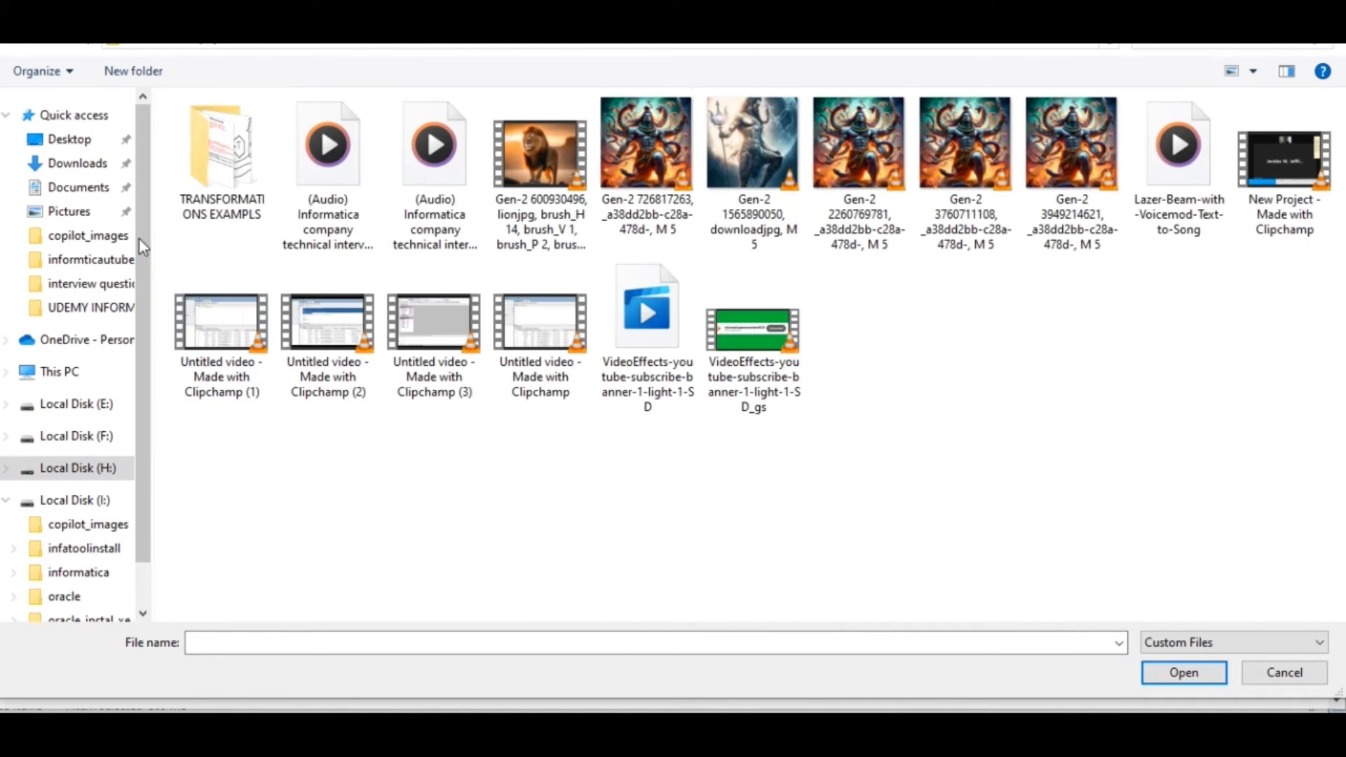
click(436, 166)
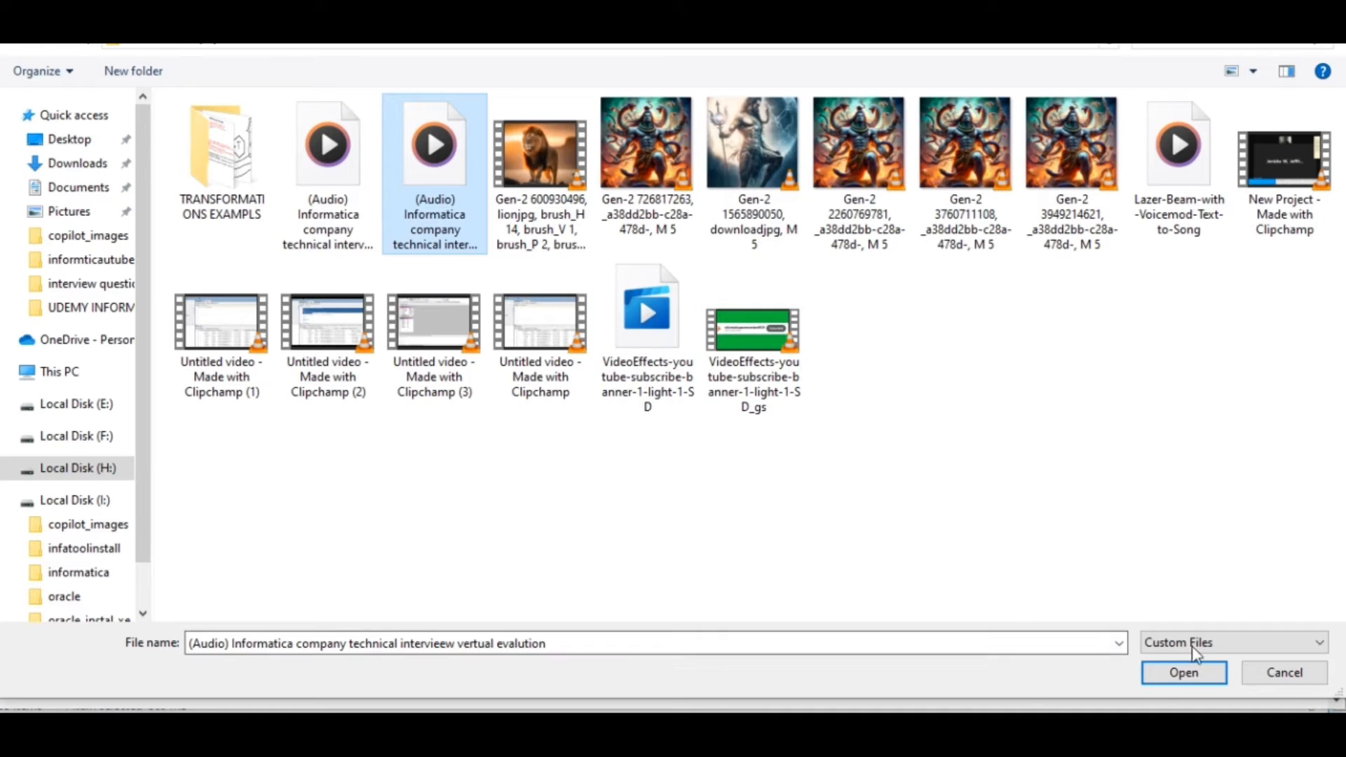
click(1185, 673)
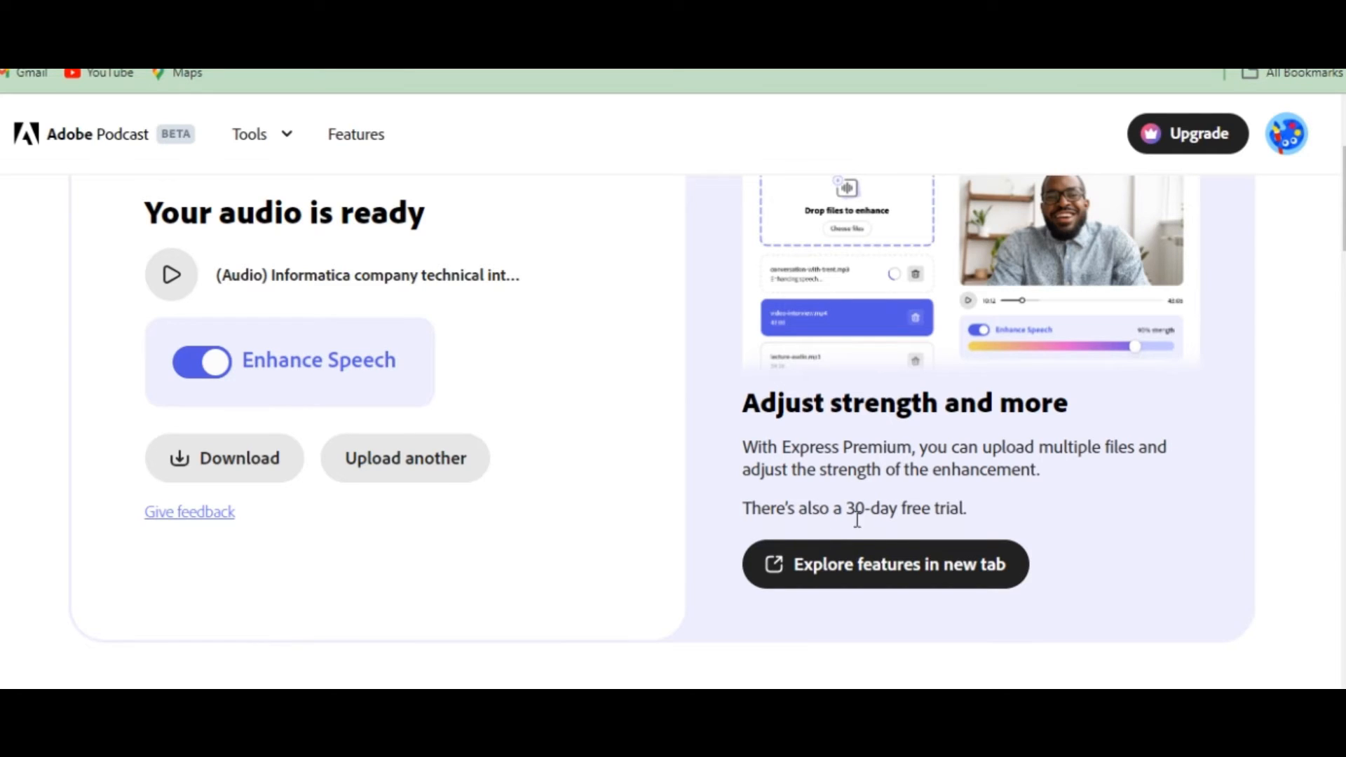
Step: Open the premium features page and compare the duration and file size limits of the Free and Express Premium plans
click(886, 570)
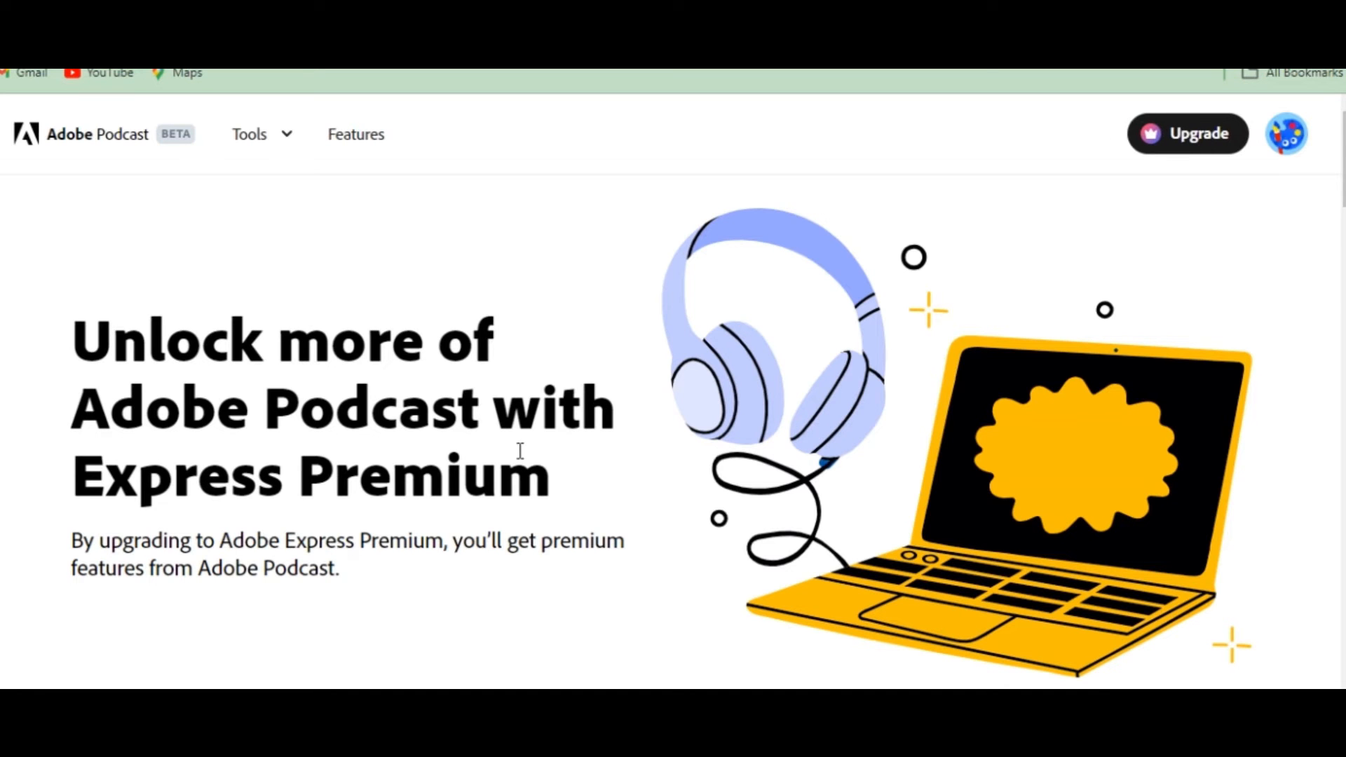
scroll(487, 500, down, 6)
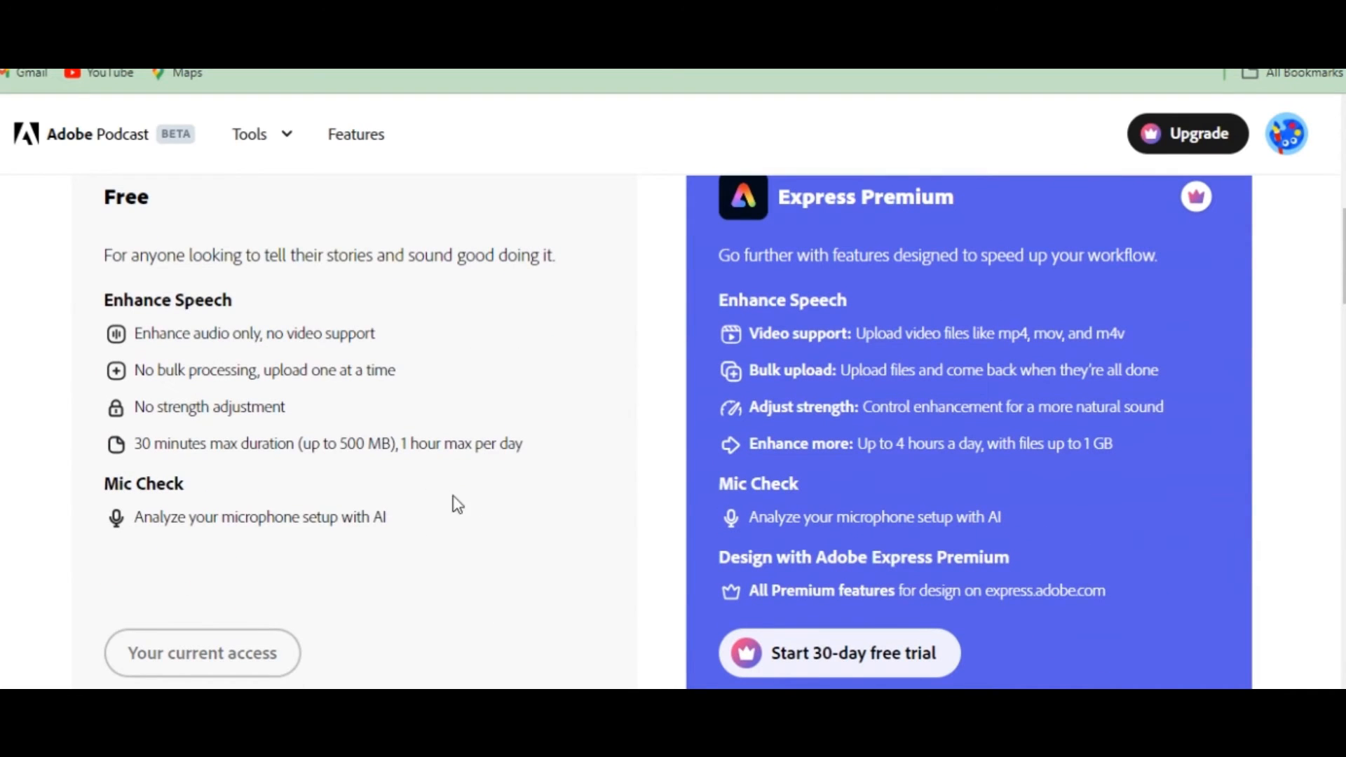
drag(527, 449, 60, 451)
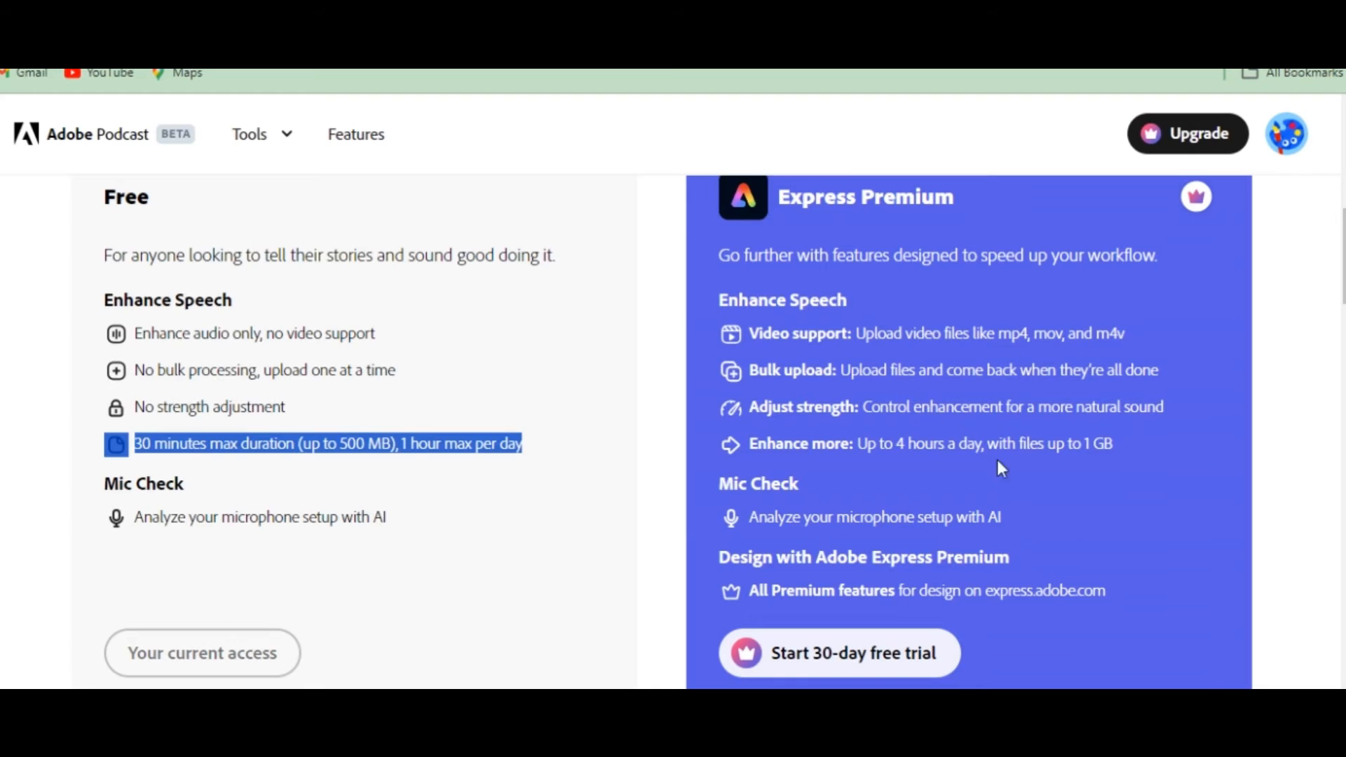
click(1034, 473)
drag(1139, 441, 760, 463)
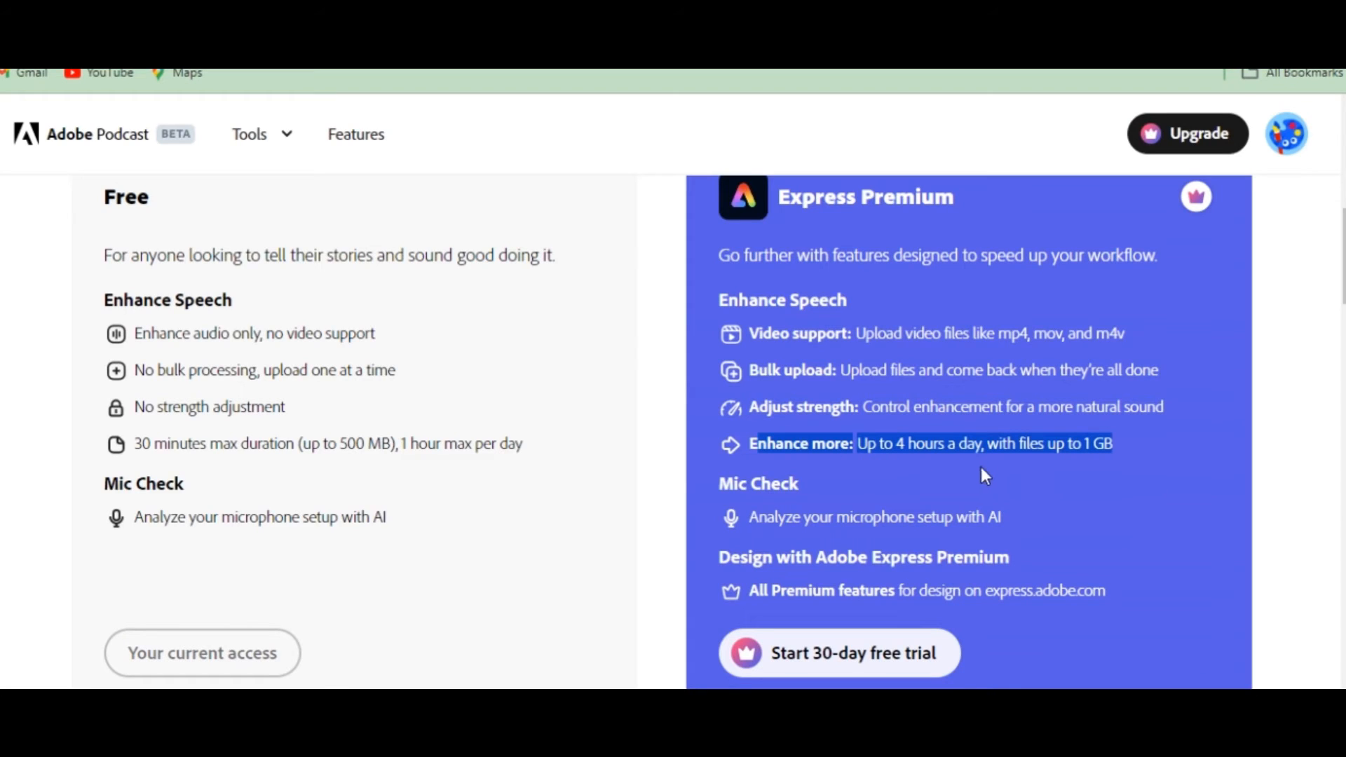
click(1126, 456)
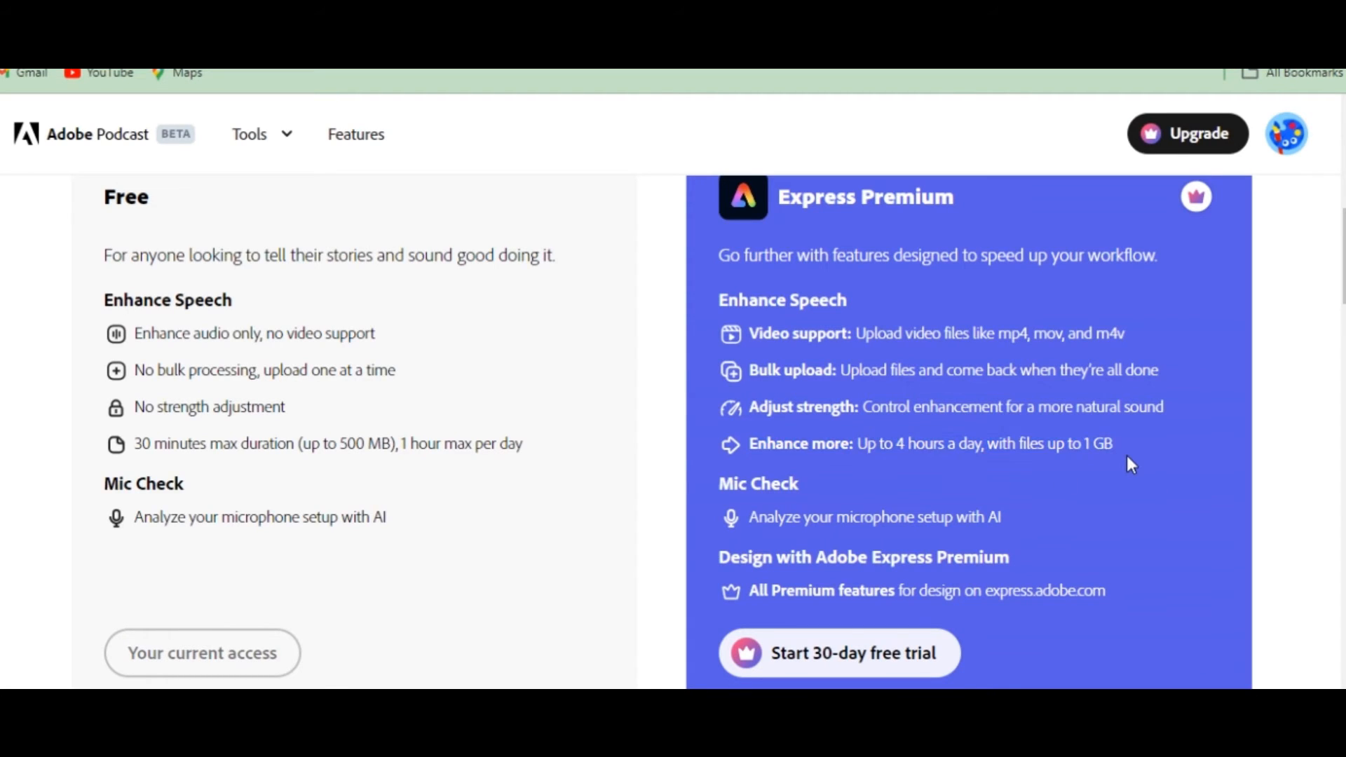
Step: Examine the Express Premium video support and free trial offer alongside the Free plan's features
scroll(1117, 466, down, 2)
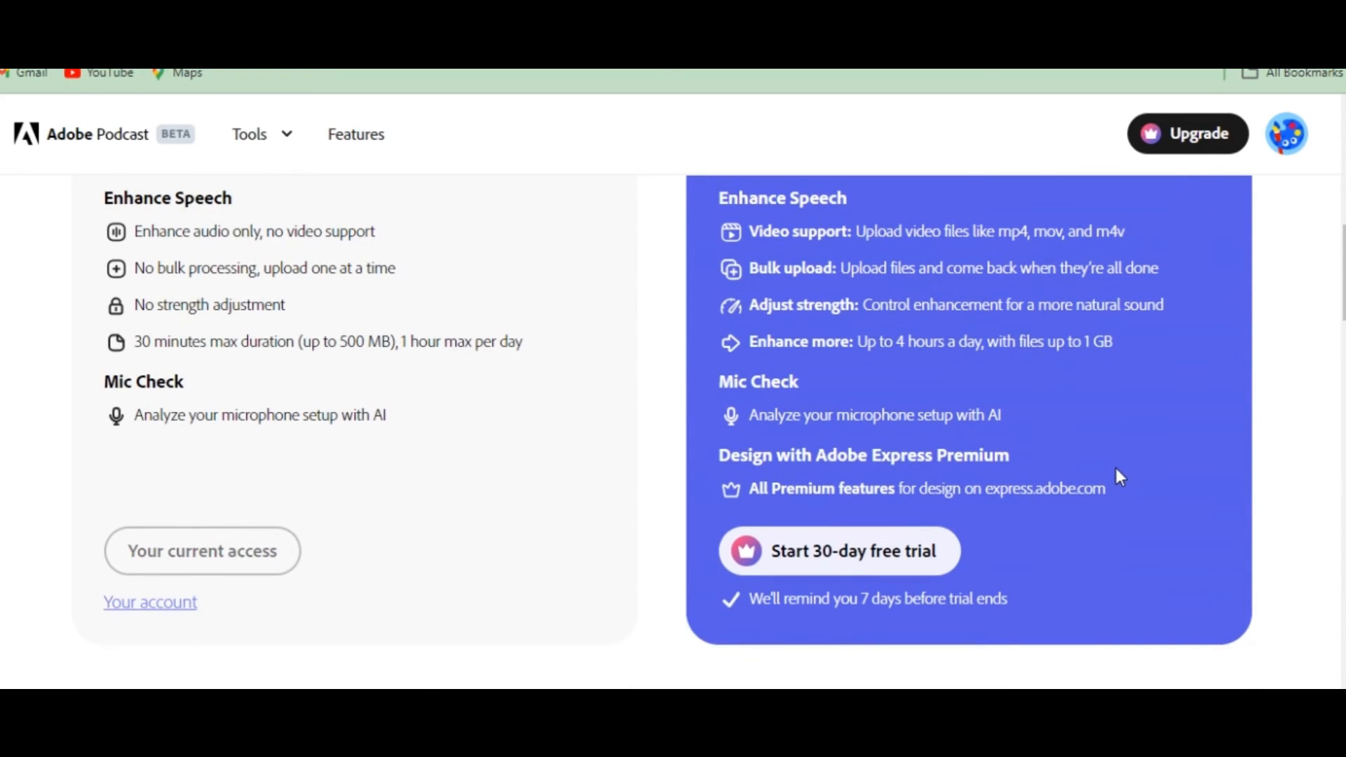
scroll(1108, 474, up, 3)
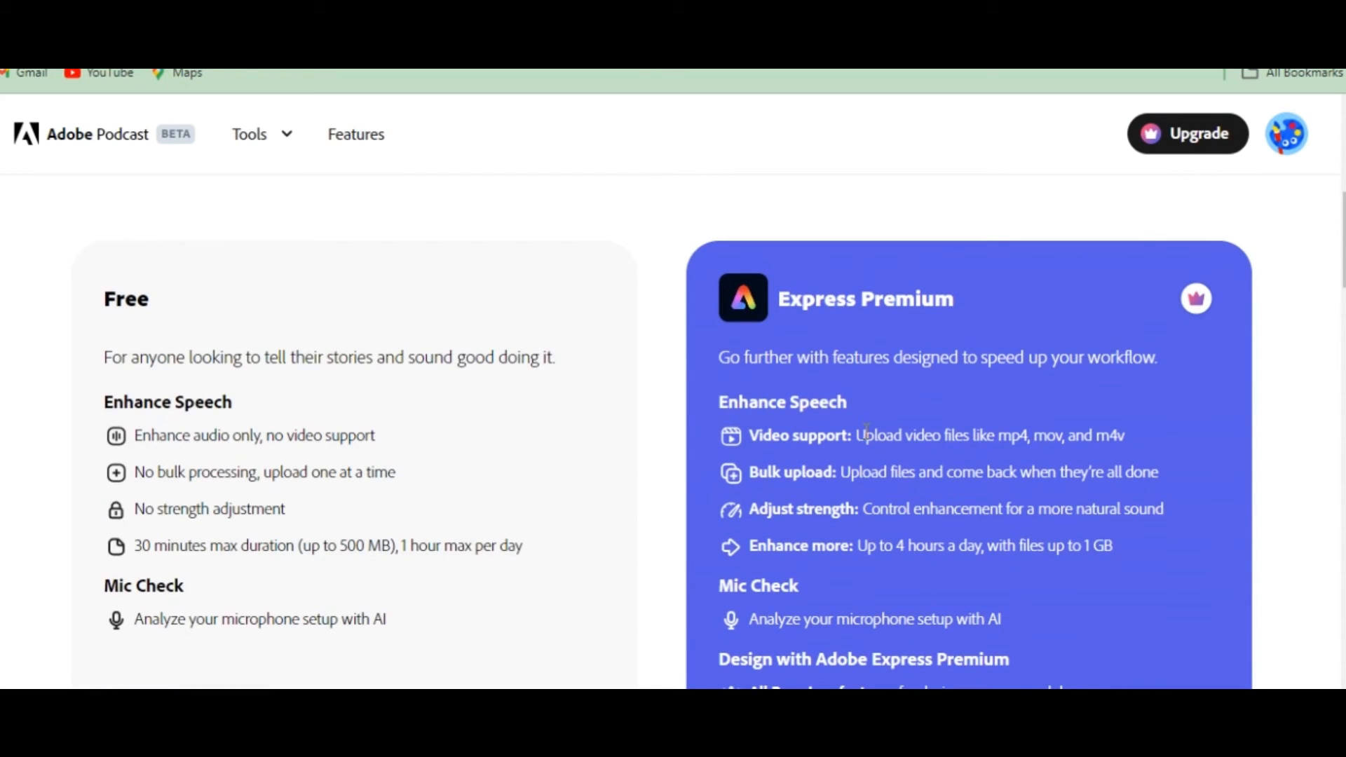
drag(867, 429, 1061, 453)
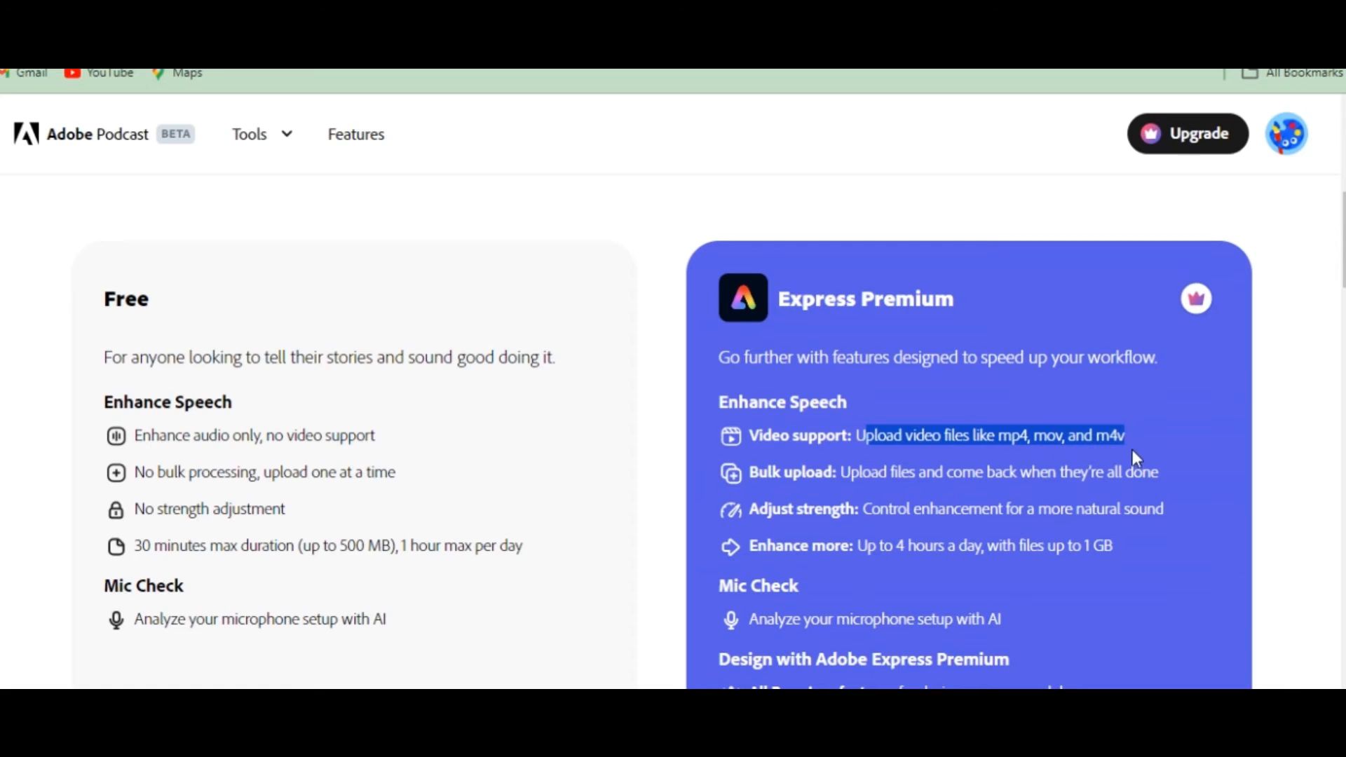
click(1129, 535)
scroll(1052, 540, down, 4)
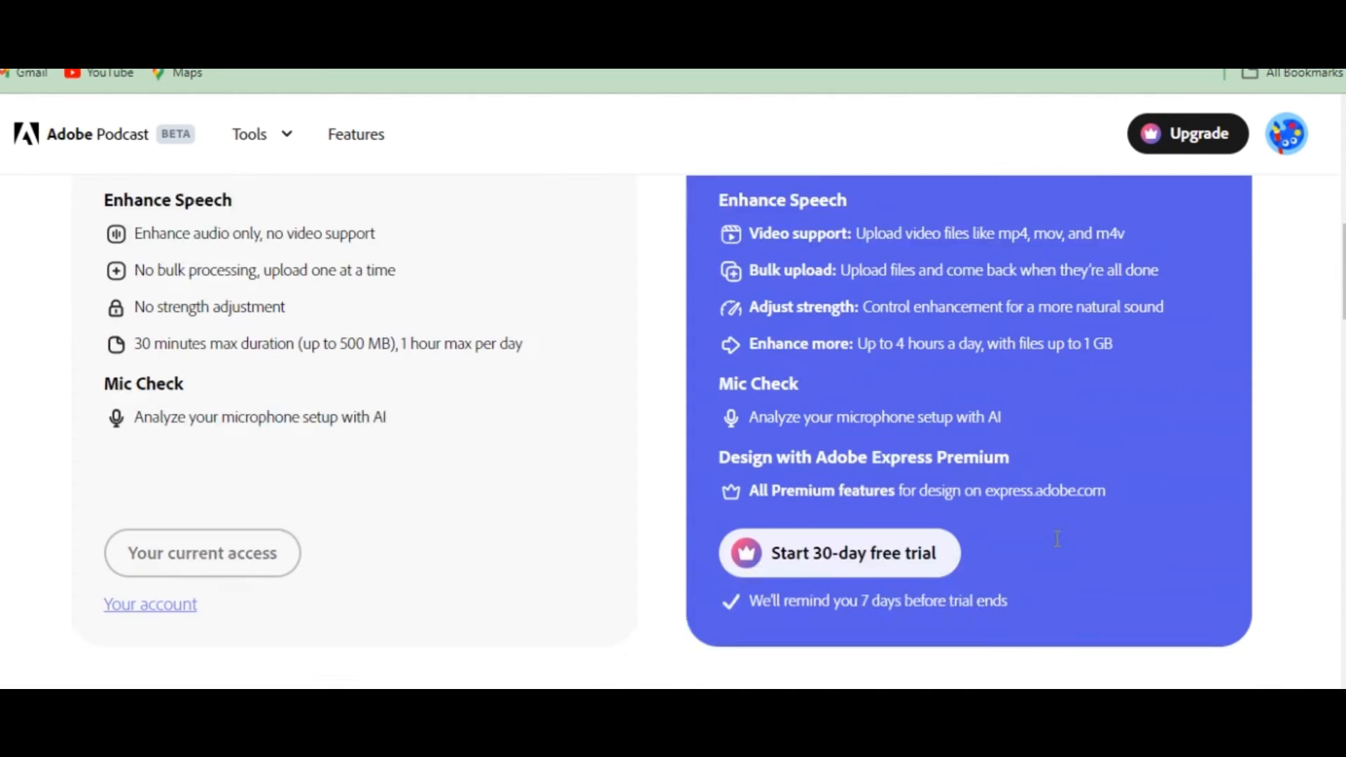
scroll(1055, 547, up, 1)
scroll(1007, 527, up, 3)
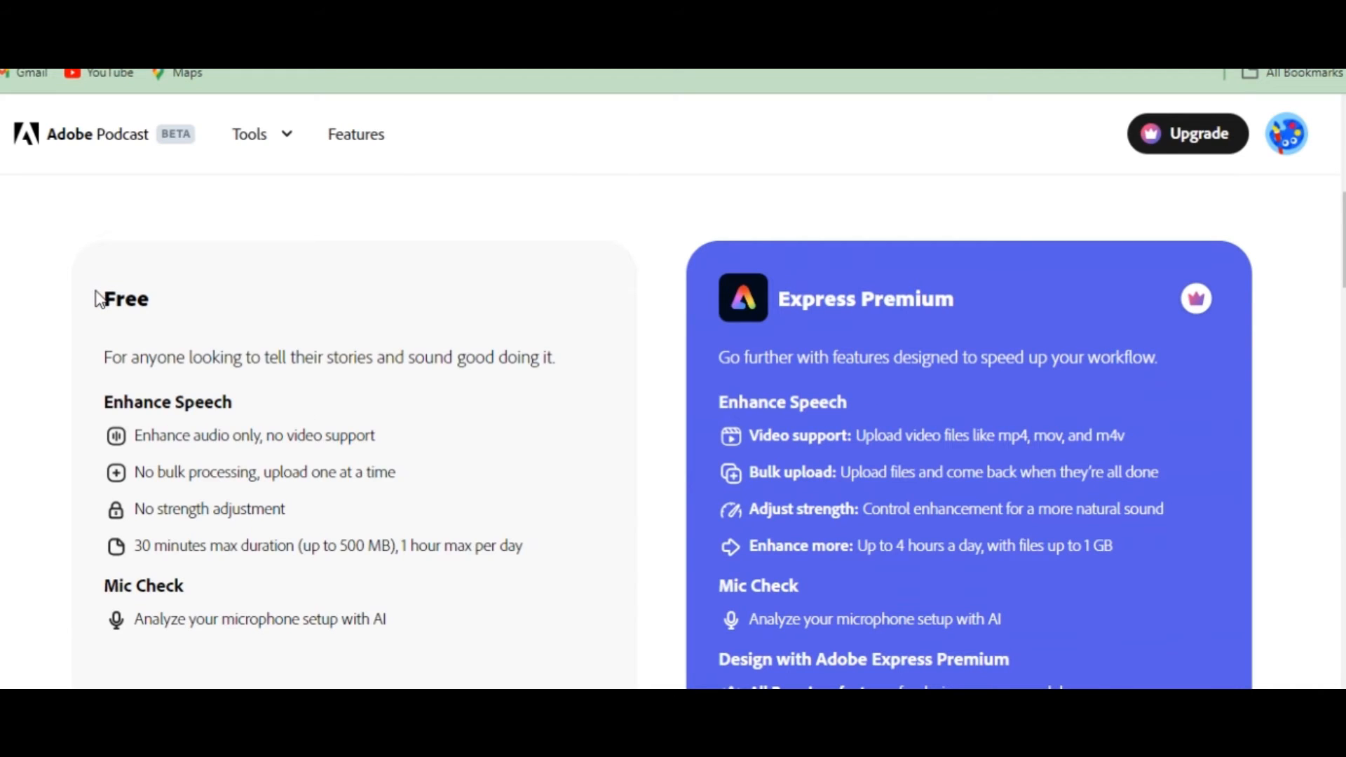
mouse_move(101, 298)
mouse_down()
mouse_move(405, 624)
mouse_move(21, 325)
mouse_move(99, 295)
mouse_up()
click(424, 630)
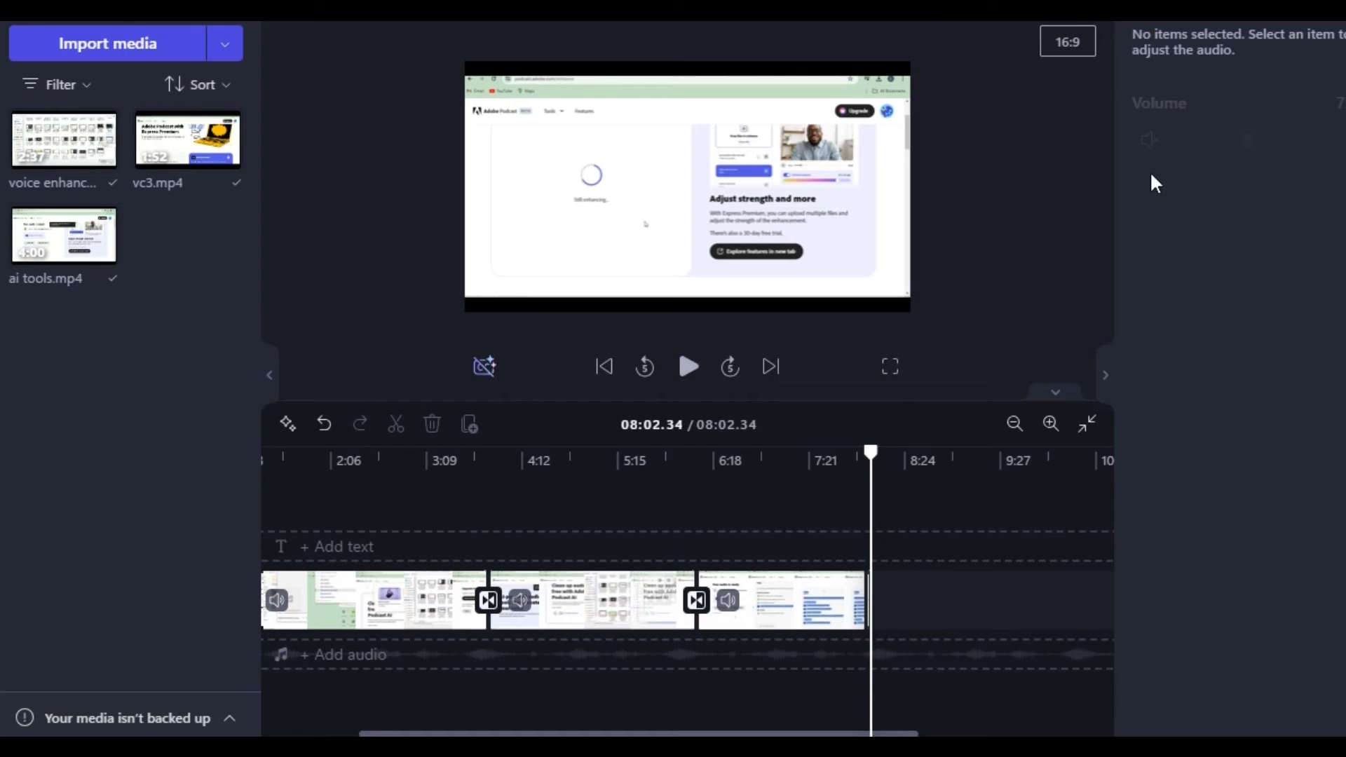
Step: Switch to Clipchamp and detach the audio from the voice enhancer video clip
click(677, 147)
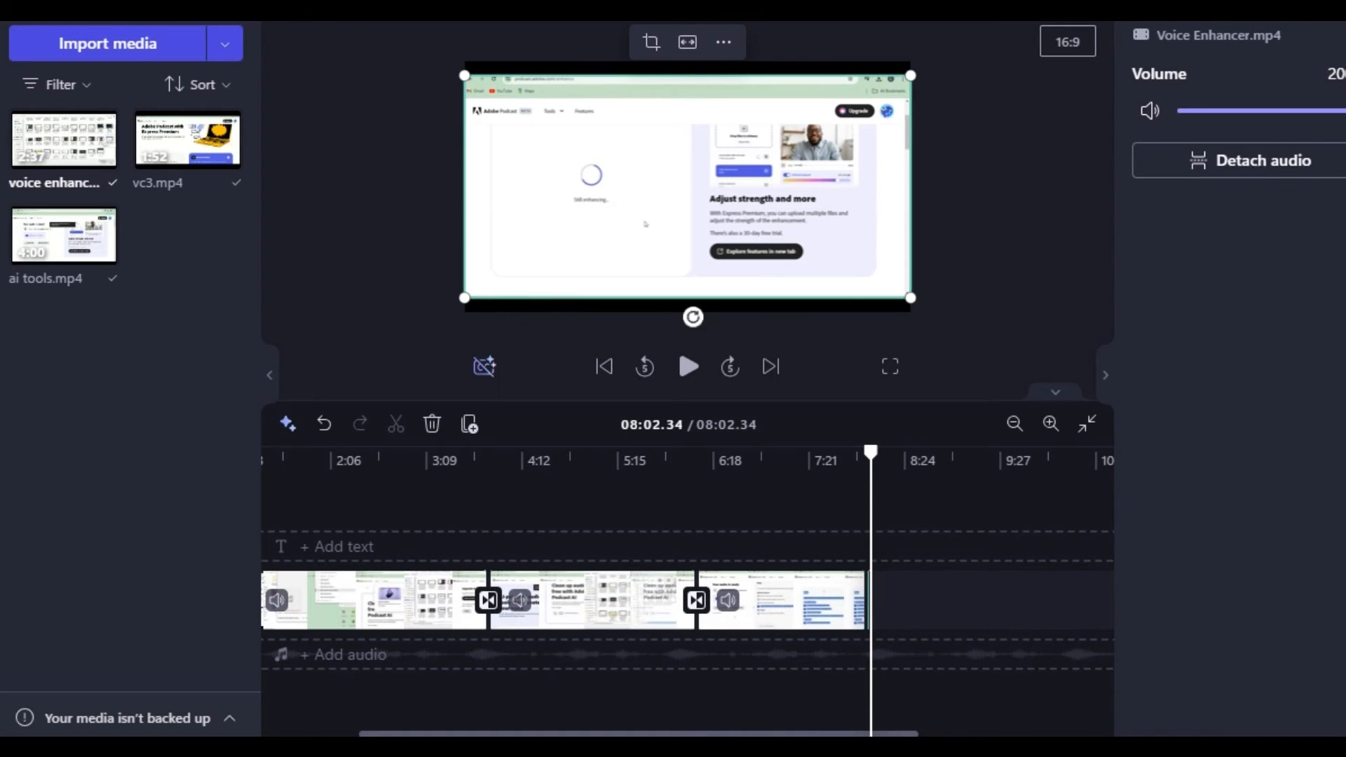
click(1237, 172)
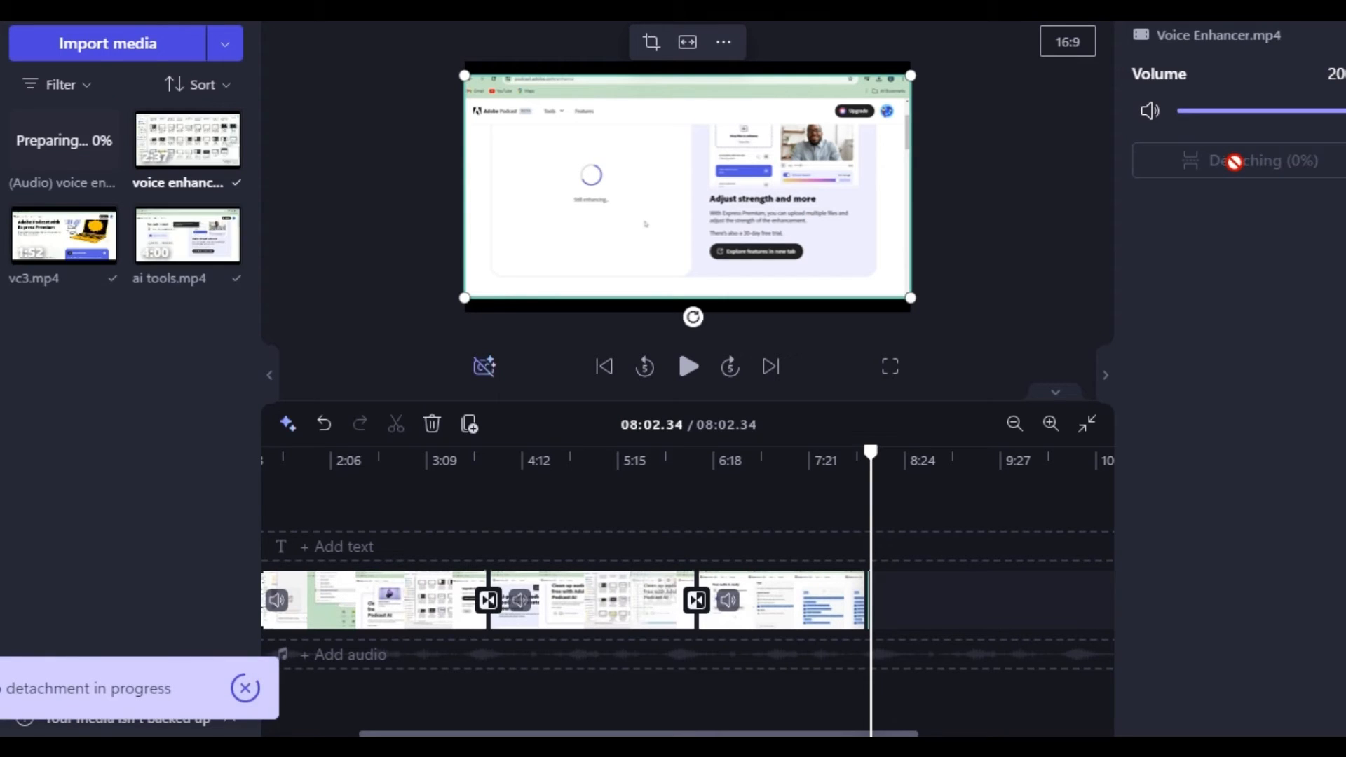
mouse_move(105, 147)
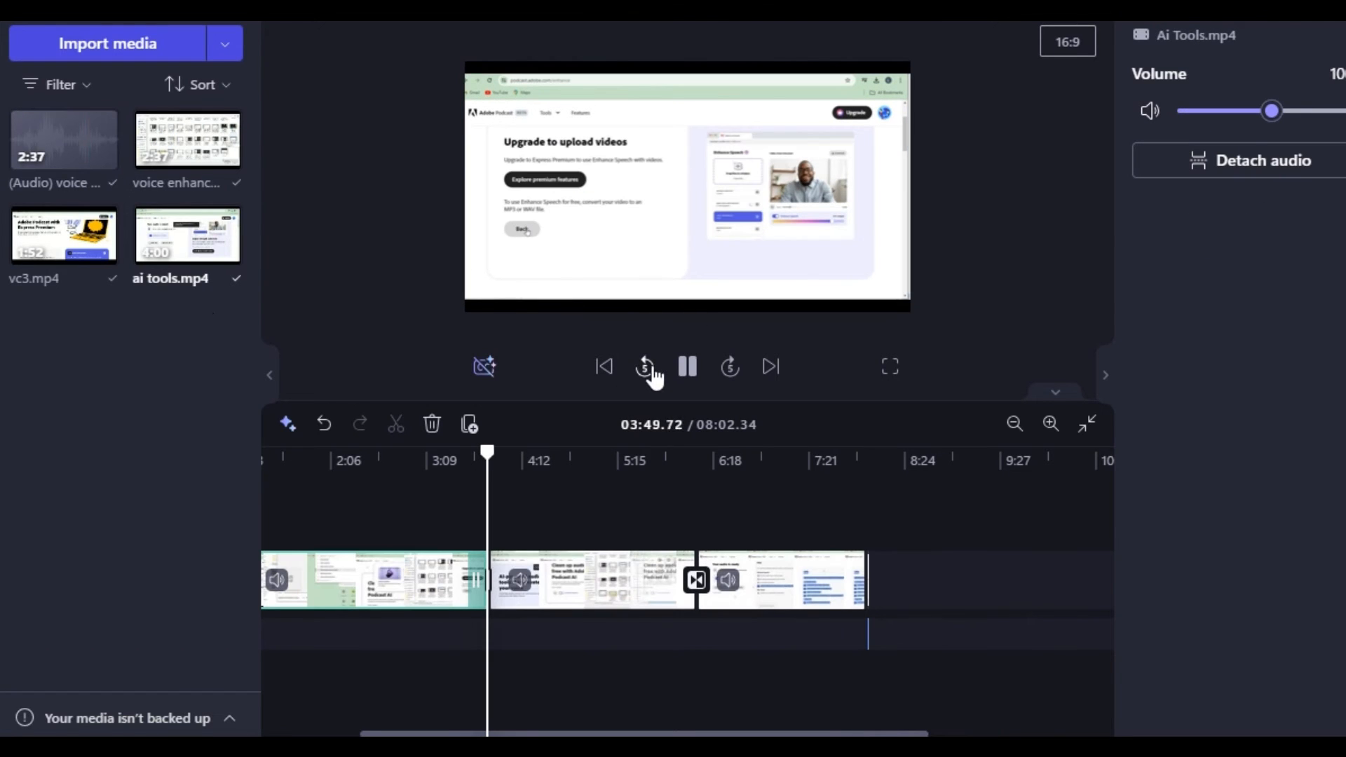
Step: Raise the volume of the ai tools and vc3 video clips and detach their audio
click(687, 366)
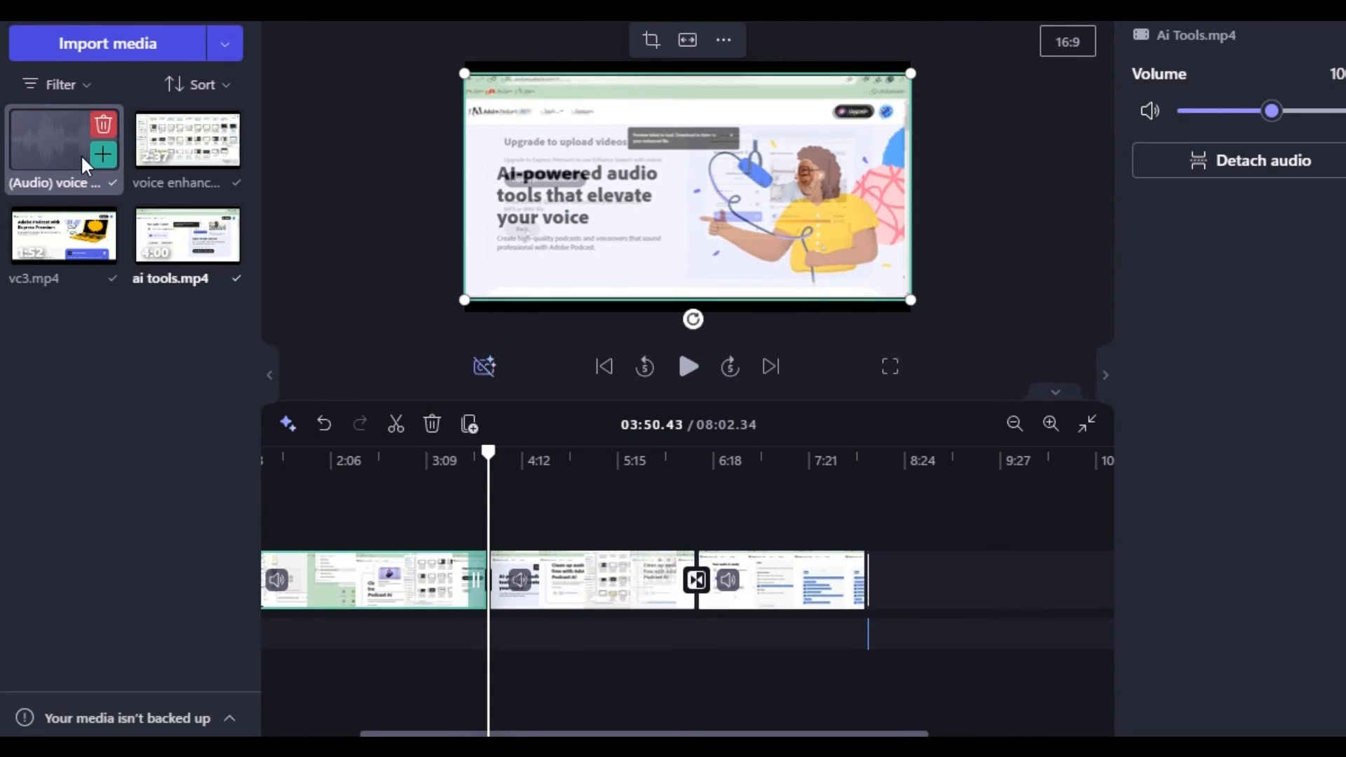
drag(1269, 113, 1343, 112)
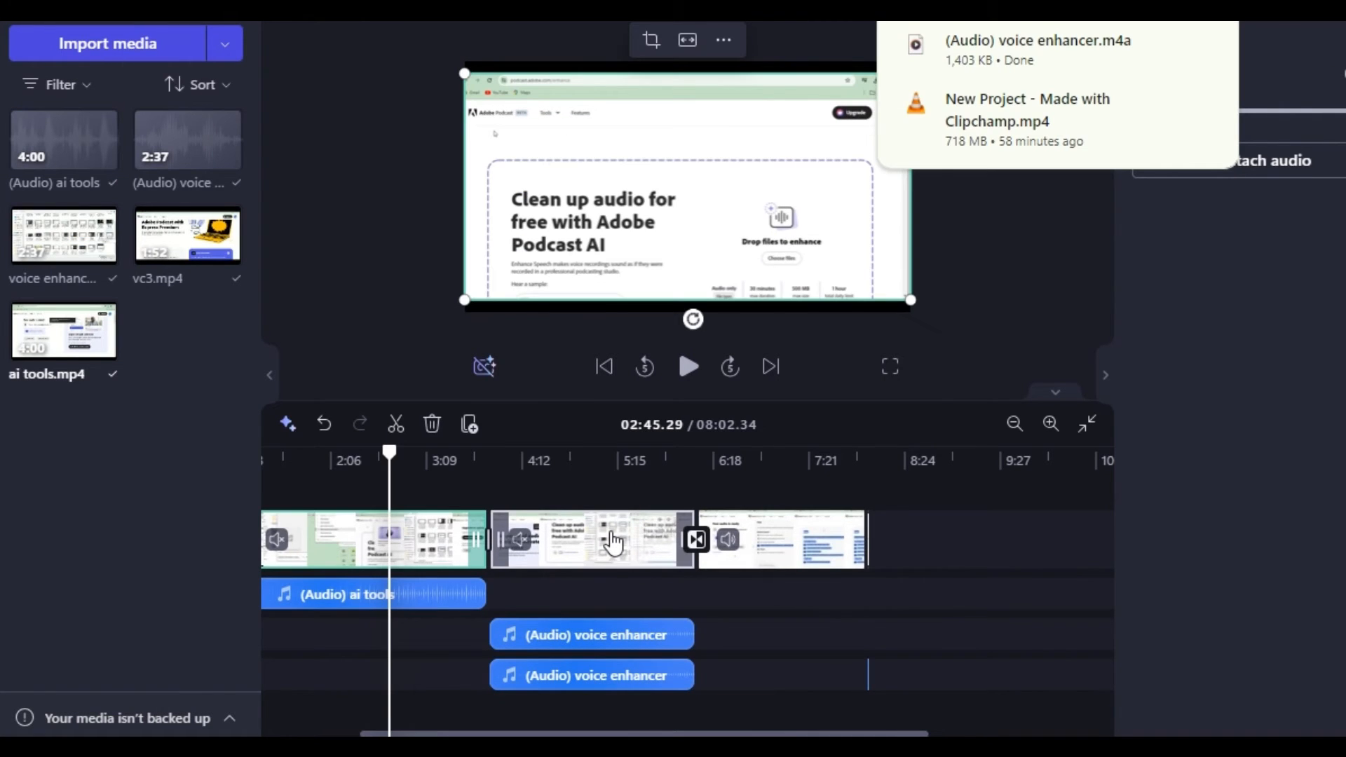
click(612, 542)
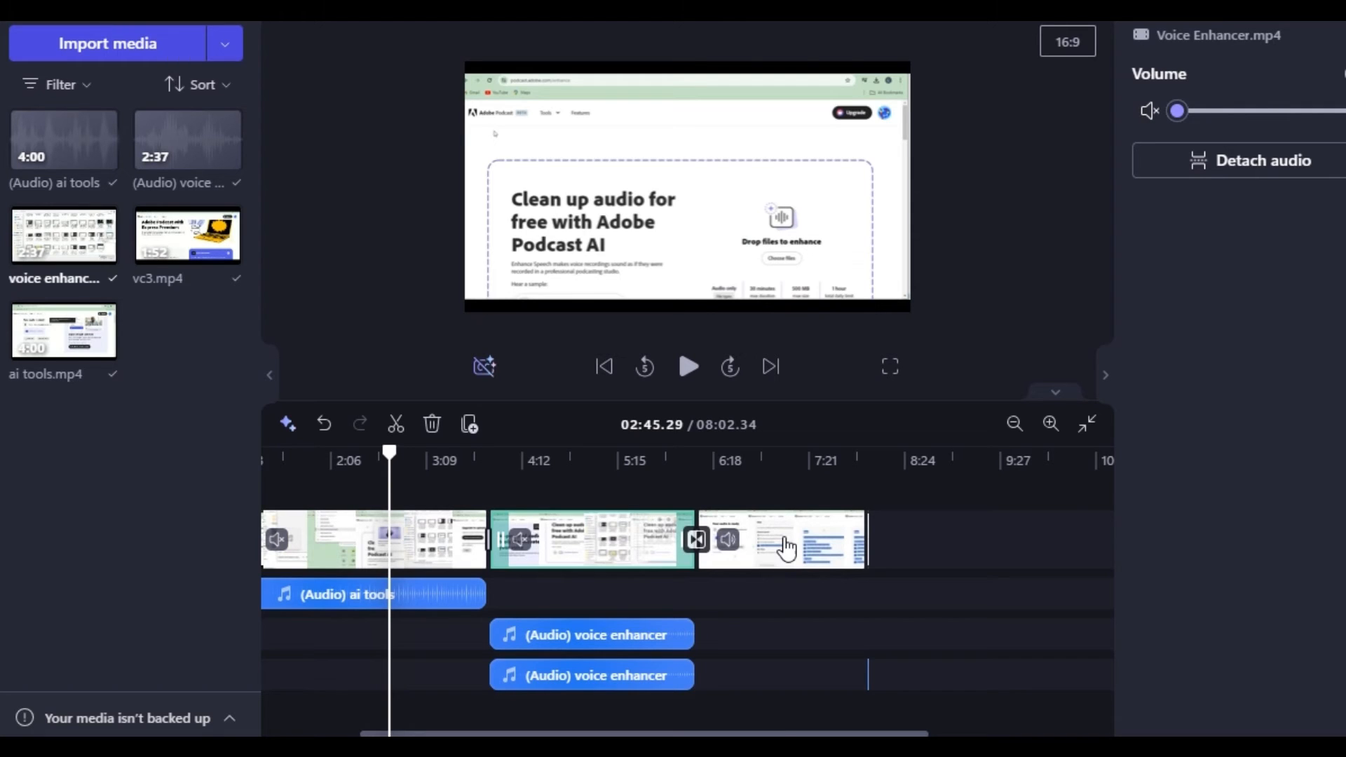
click(787, 548)
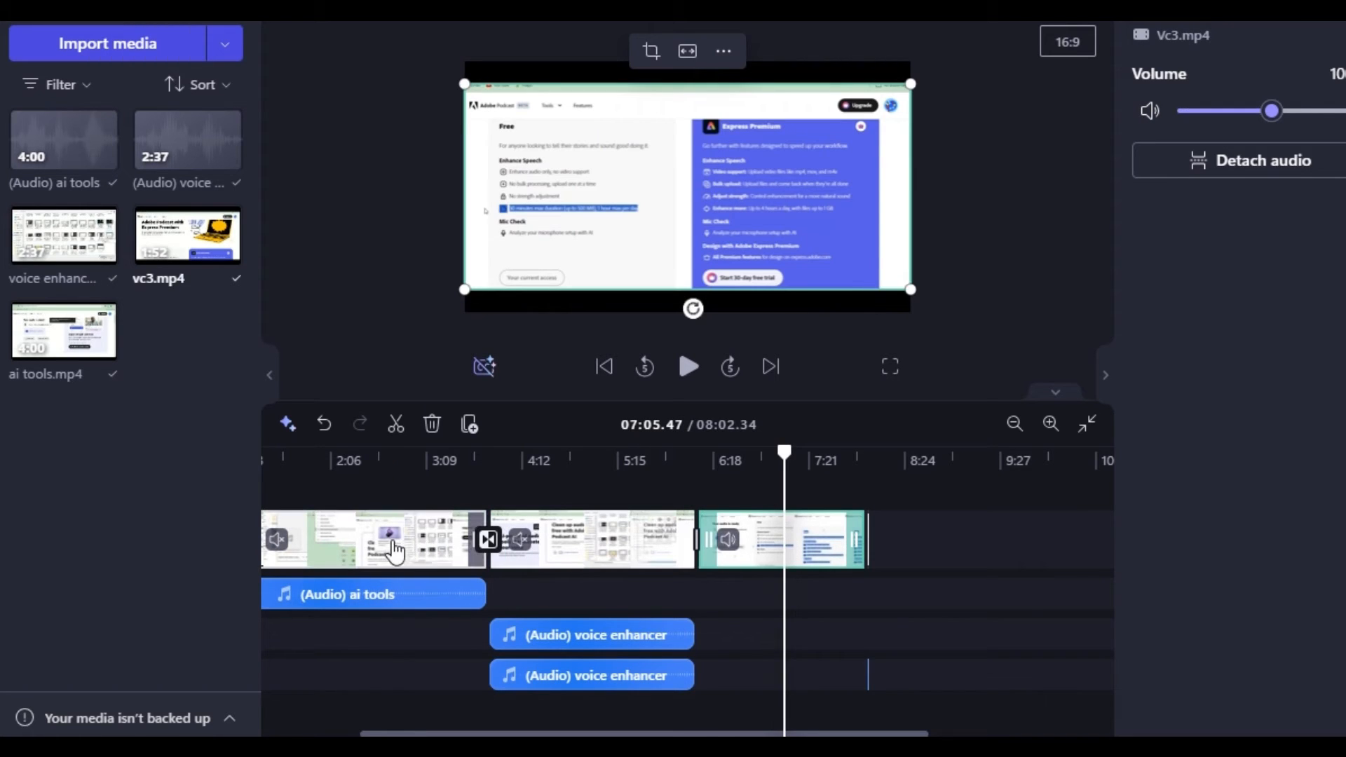
click(794, 550)
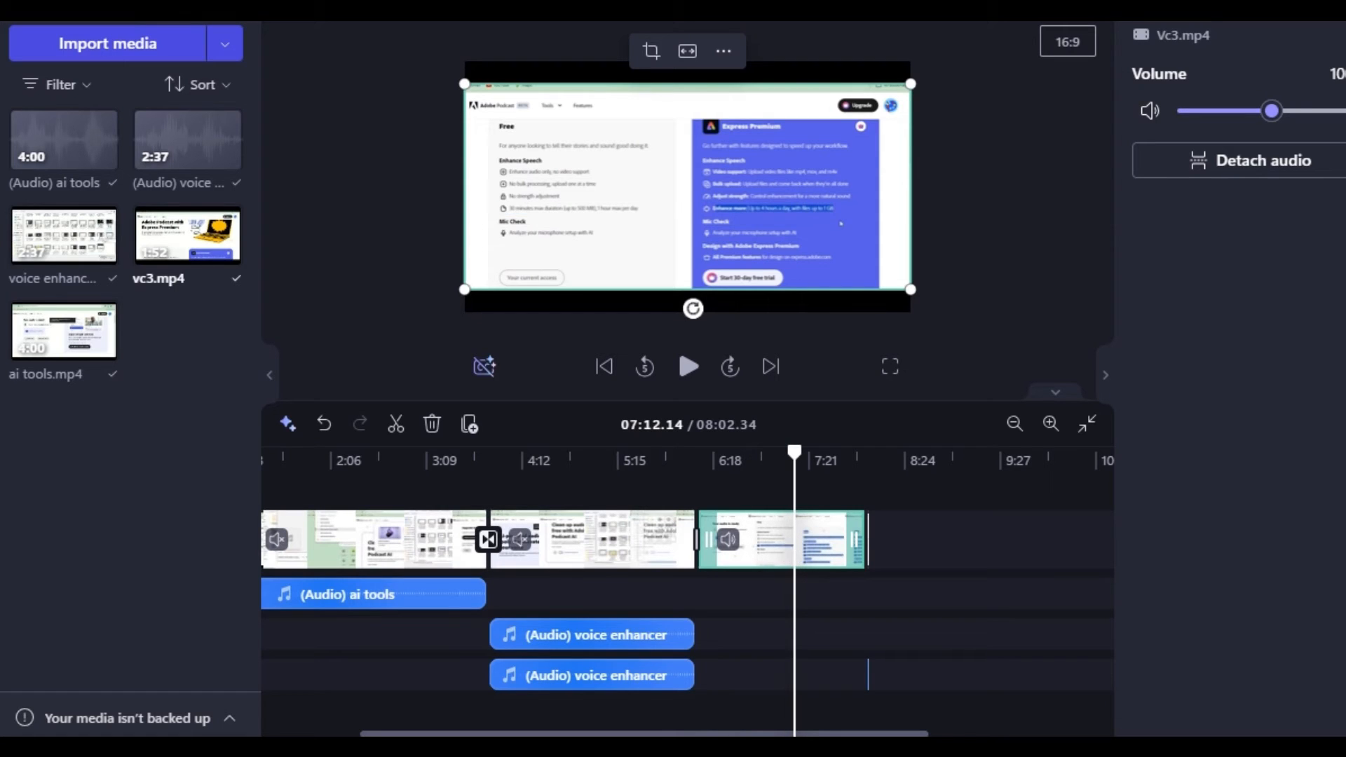
drag(1271, 111, 1342, 110)
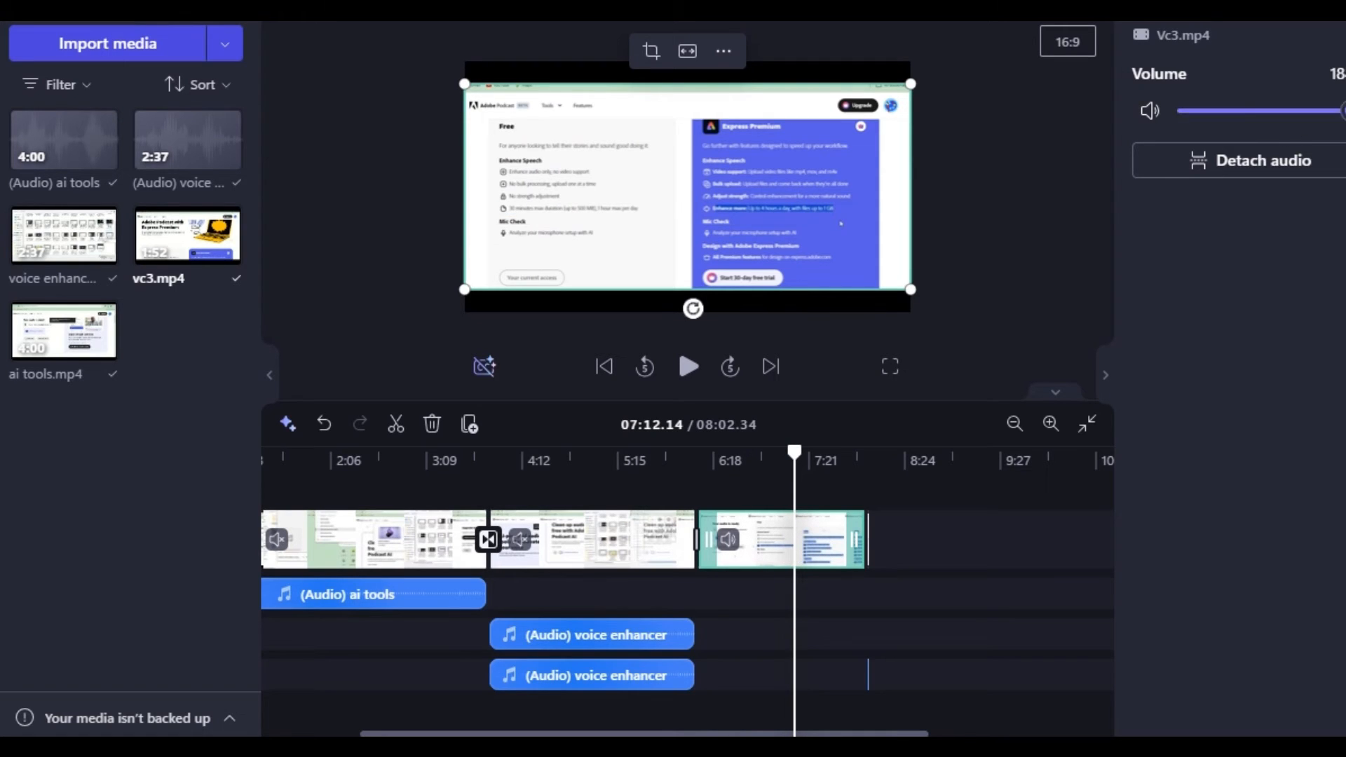
click(1237, 183)
Step: Delete the duplicate voice enhancer audio clip and line up the remaining audio clips on one track
click(579, 676)
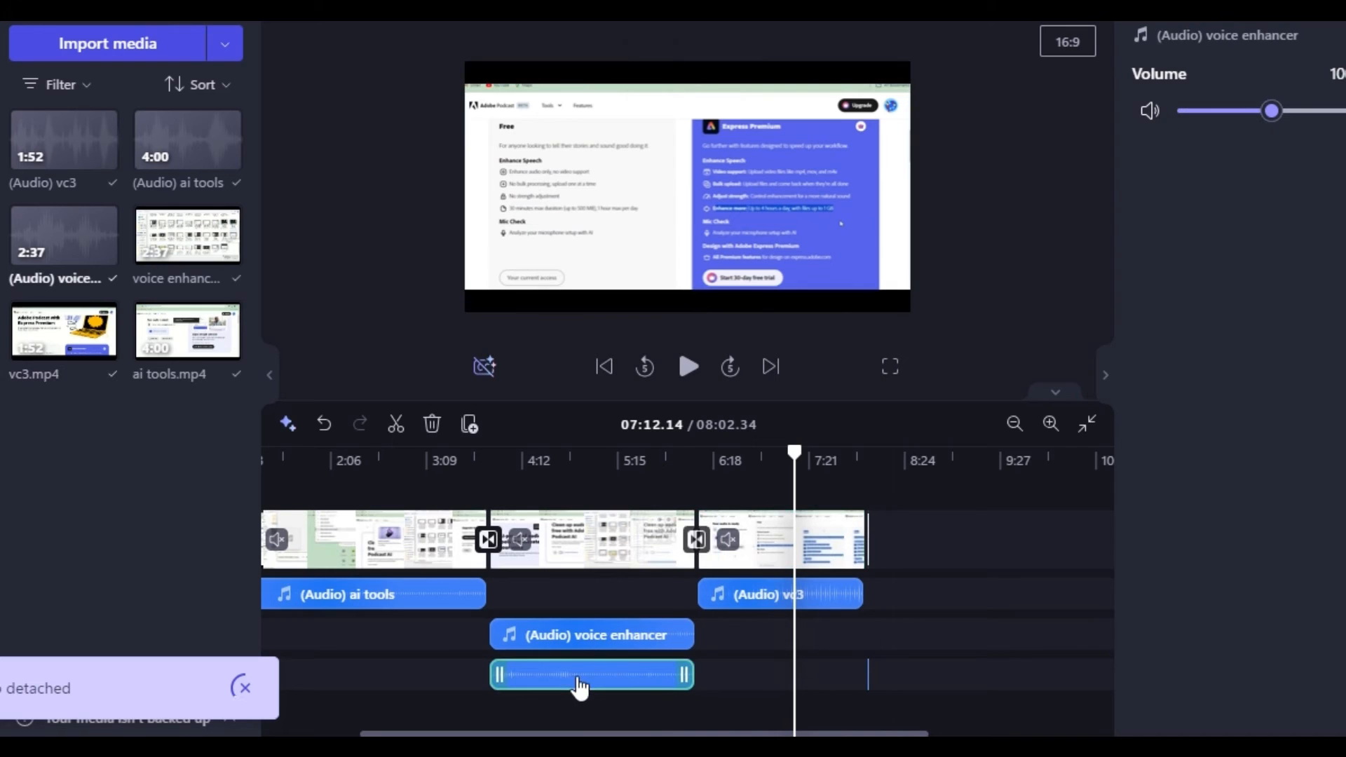
click(432, 423)
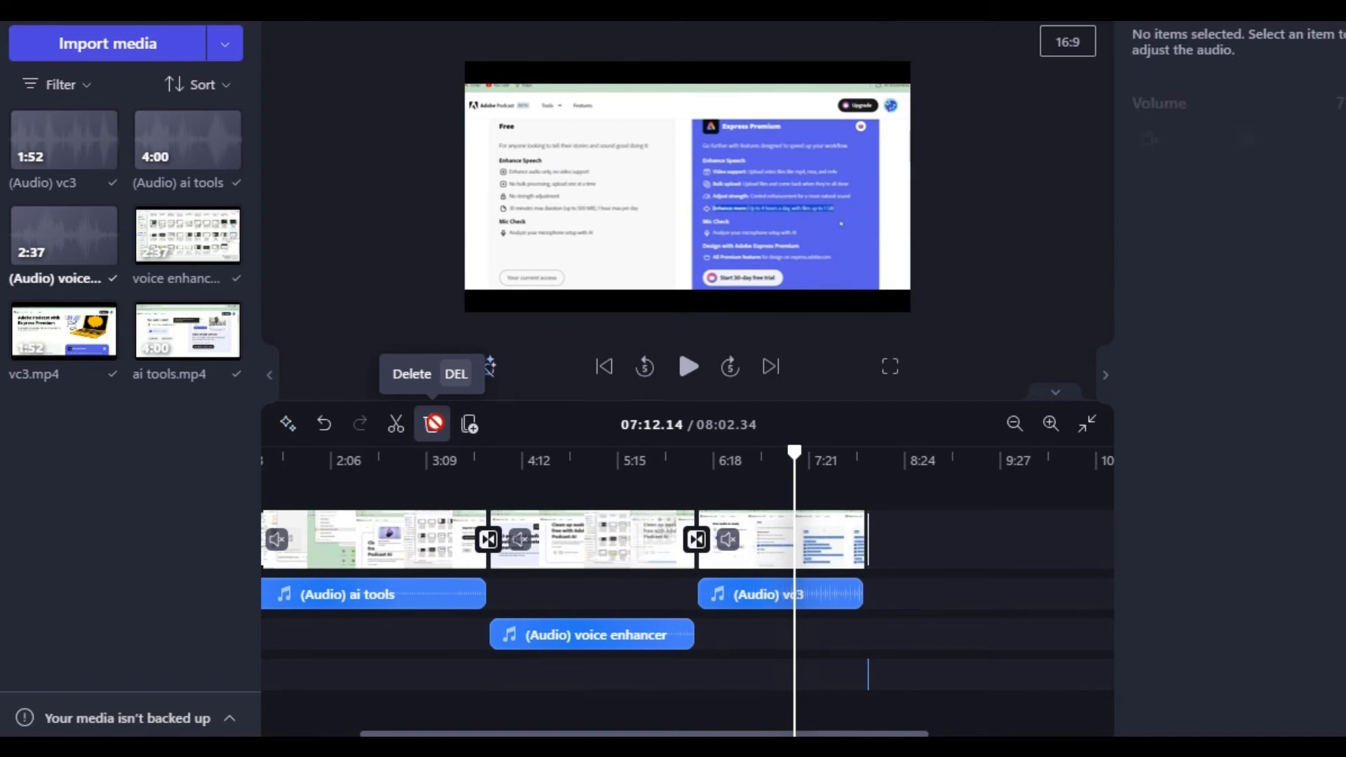
drag(558, 639, 506, 624)
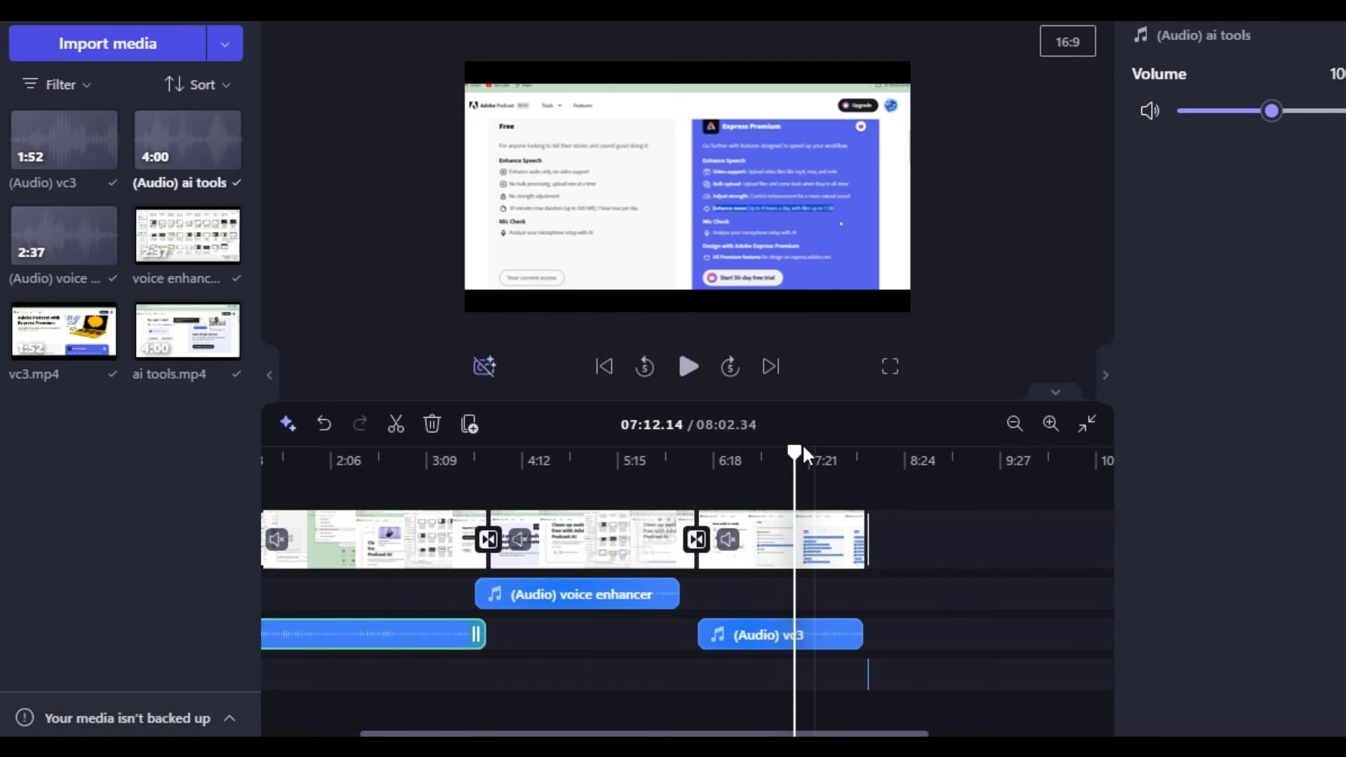
Step: Play the project from about the one-minute mark to check the detached audio, and pause playback
drag(795, 447, 265, 448)
click(689, 366)
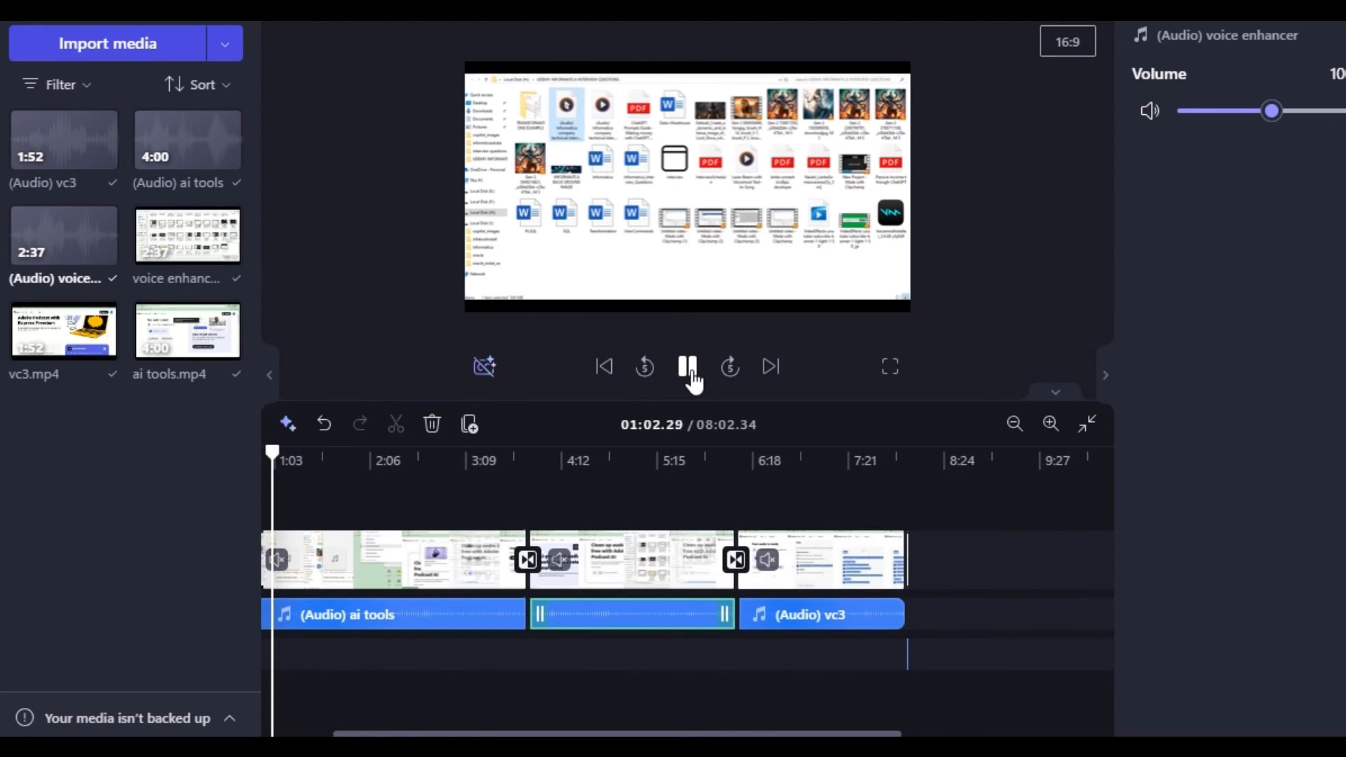
drag(261, 454, 279, 455)
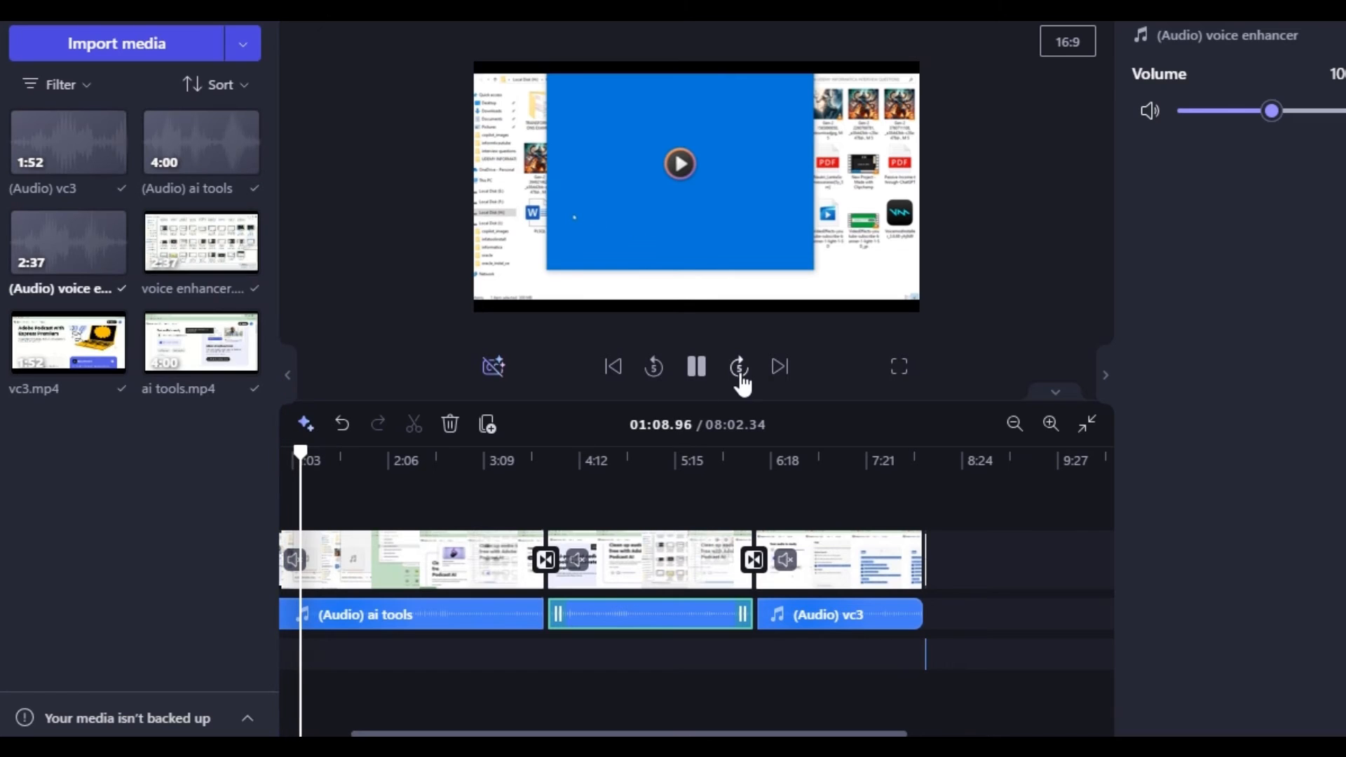
click(703, 365)
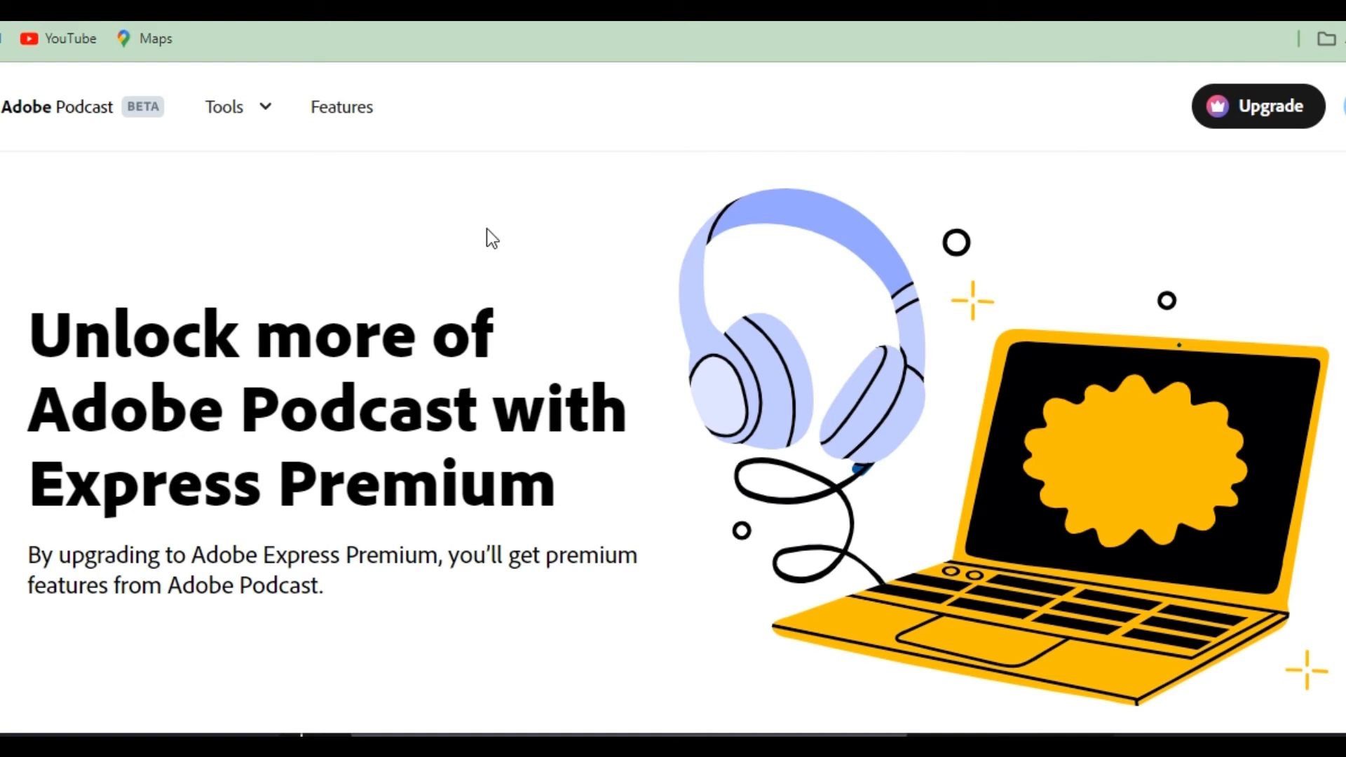
Step: Look over the Free and Express Premium plans on the Adobe Podcast page and open the Enhance Speech tool
scroll(539, 334, down, 2)
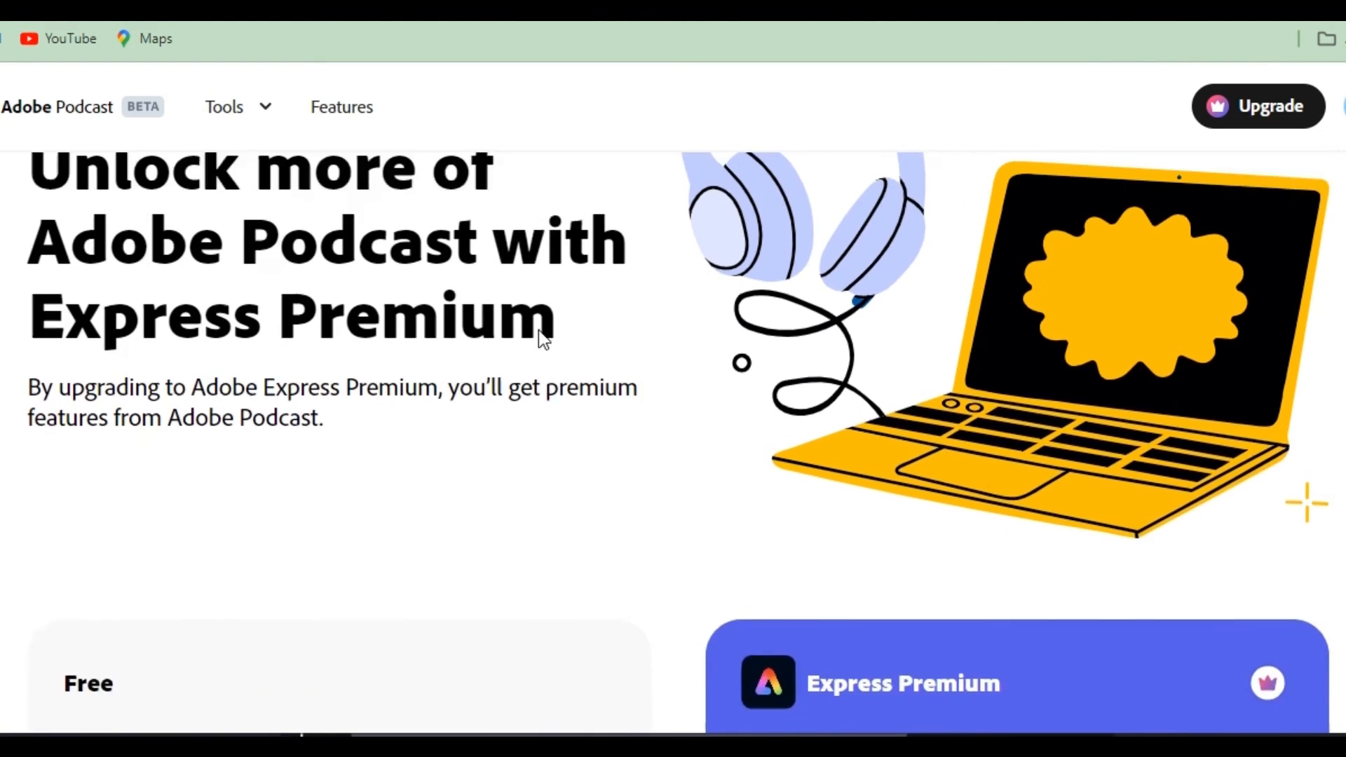
scroll(273, 187, up, 1)
scroll(335, 258, down, 3)
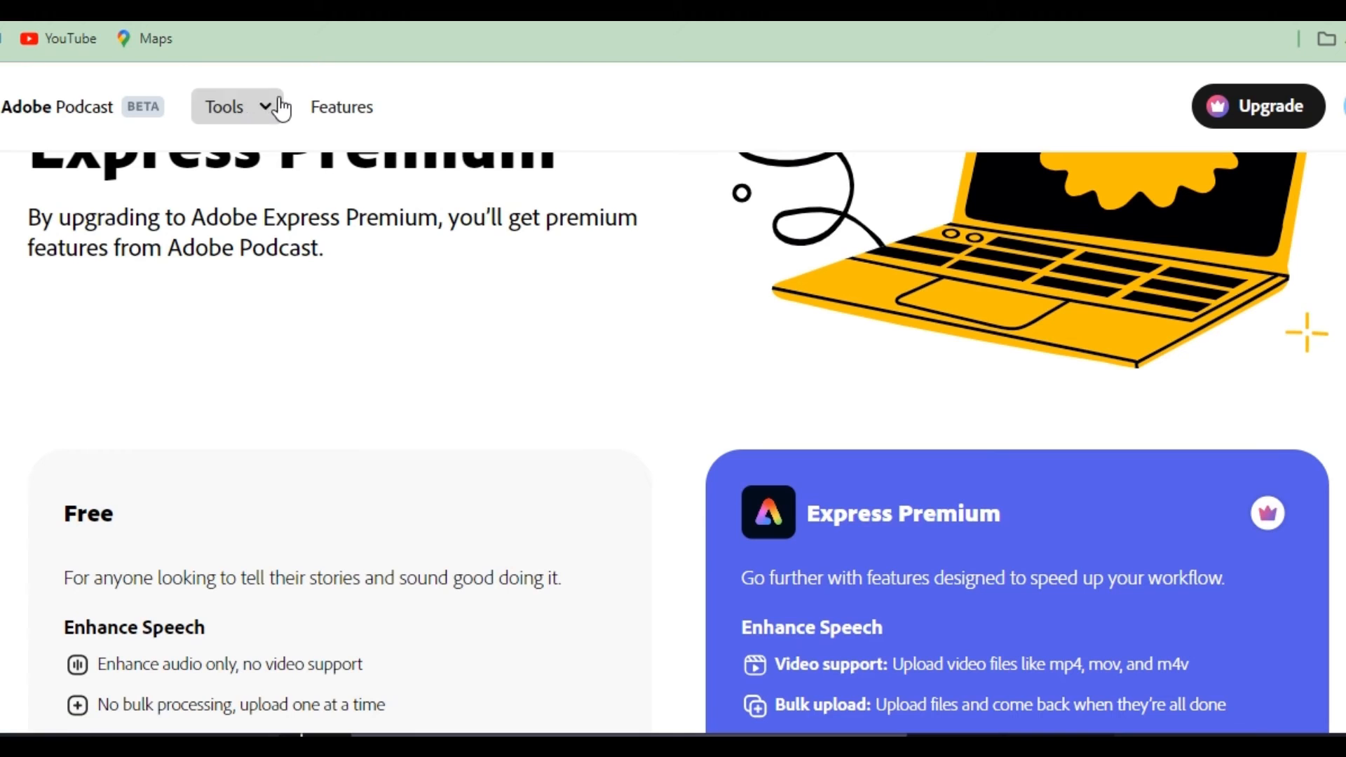
click(279, 108)
click(309, 235)
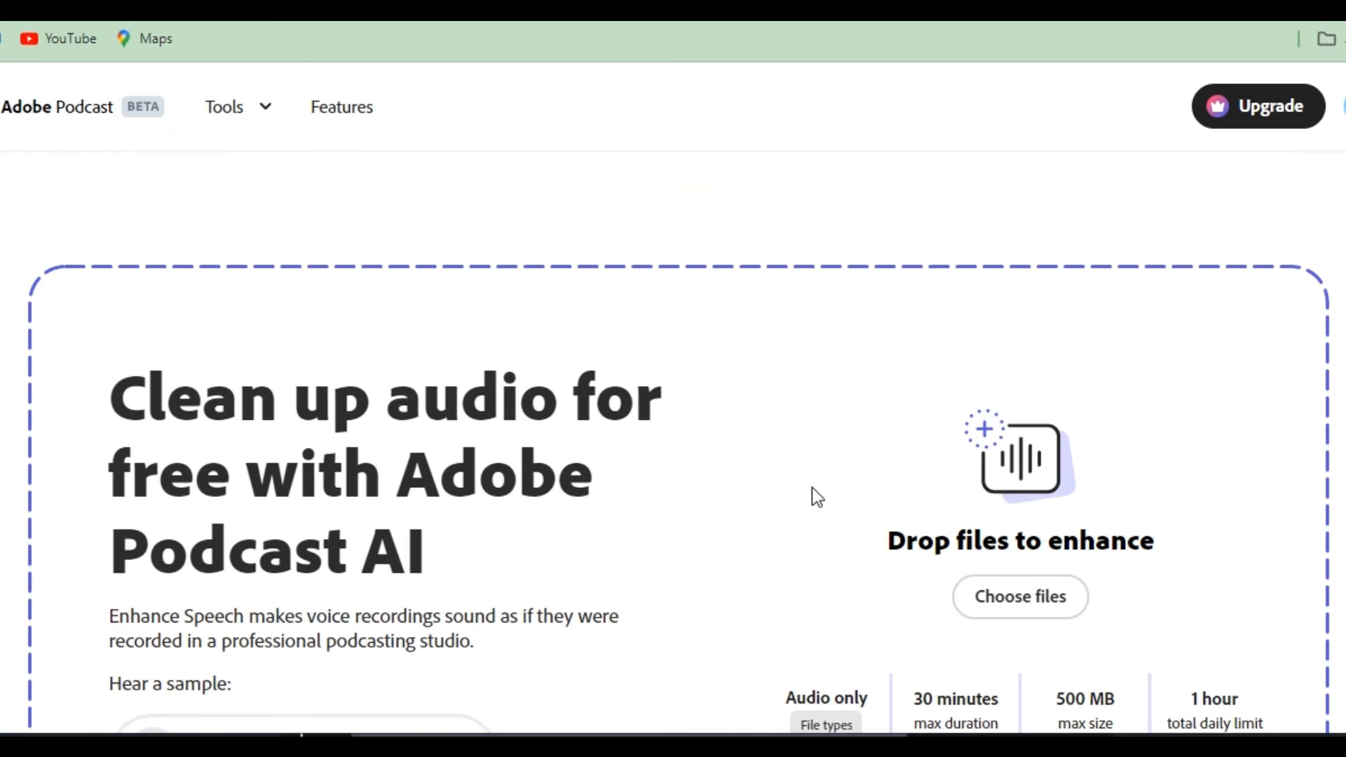
Step: Try to upload the (Audio) ai tools file to Enhance Speech
scroll(771, 505, down, 5)
click(991, 262)
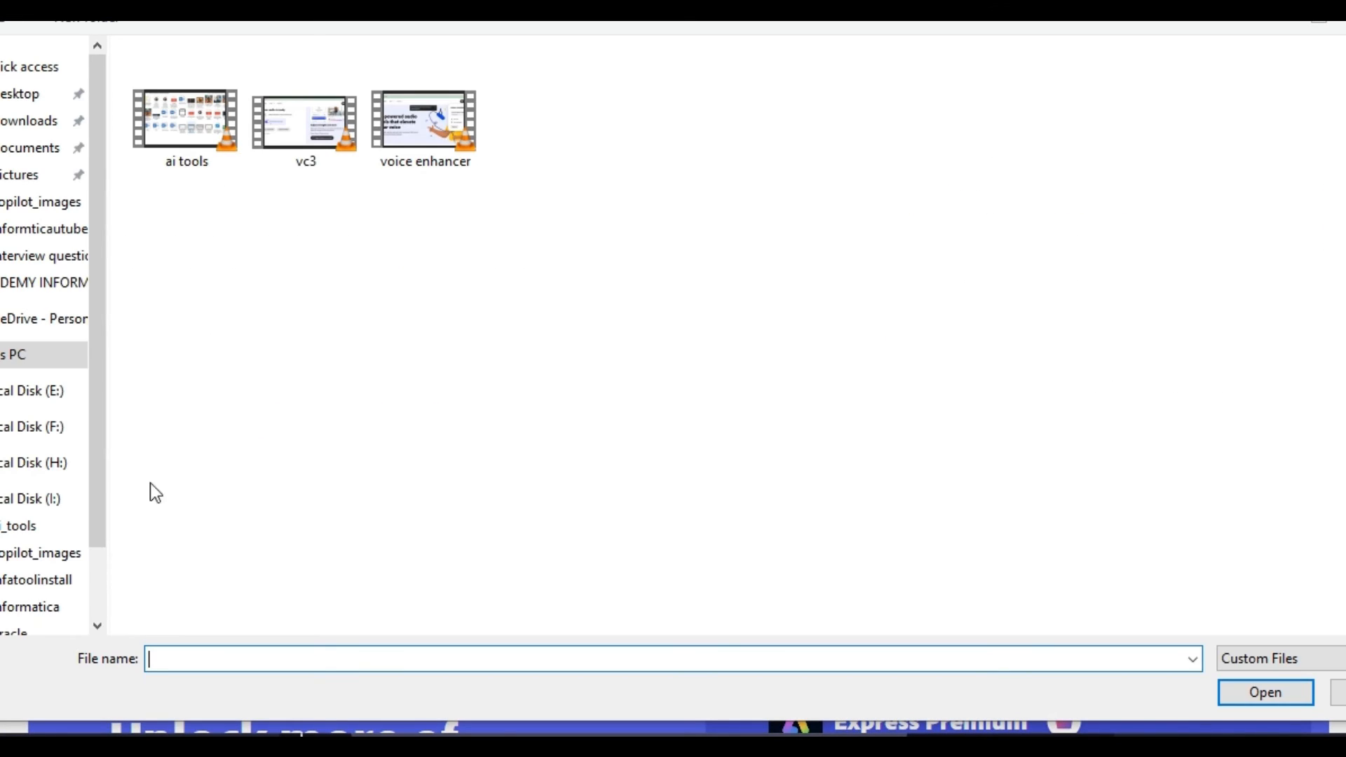
click(46, 287)
click(319, 119)
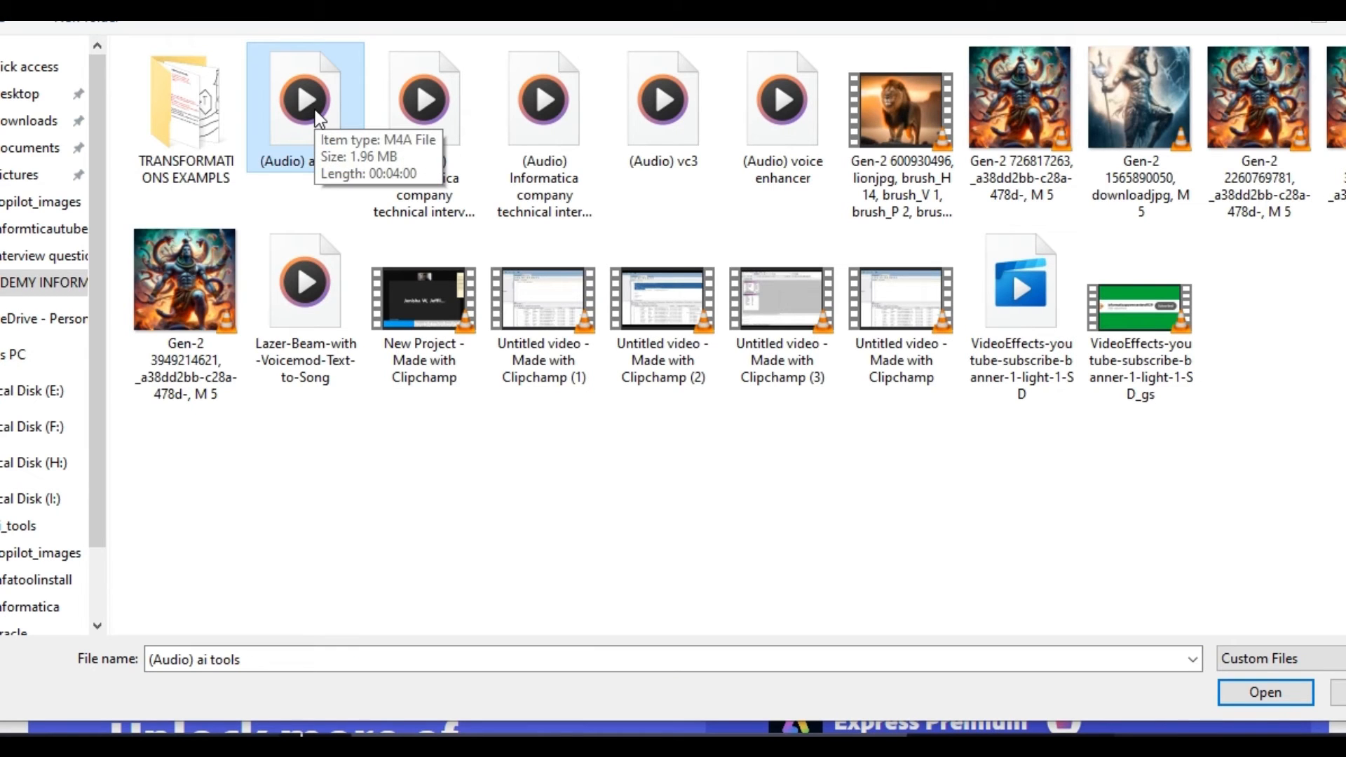
double_click(315, 111)
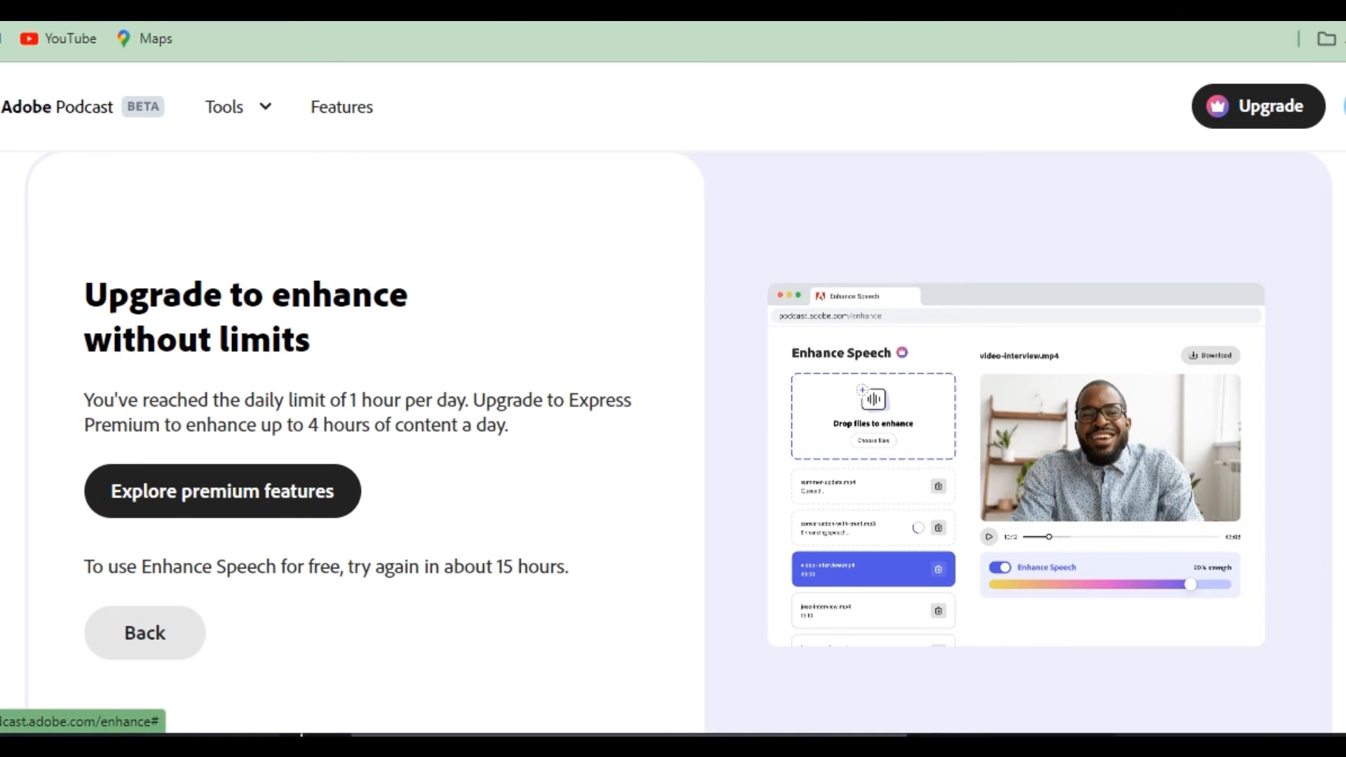
Step: Sign out of Adobe Podcast and sign back in with Google using a different account
click(1341, 107)
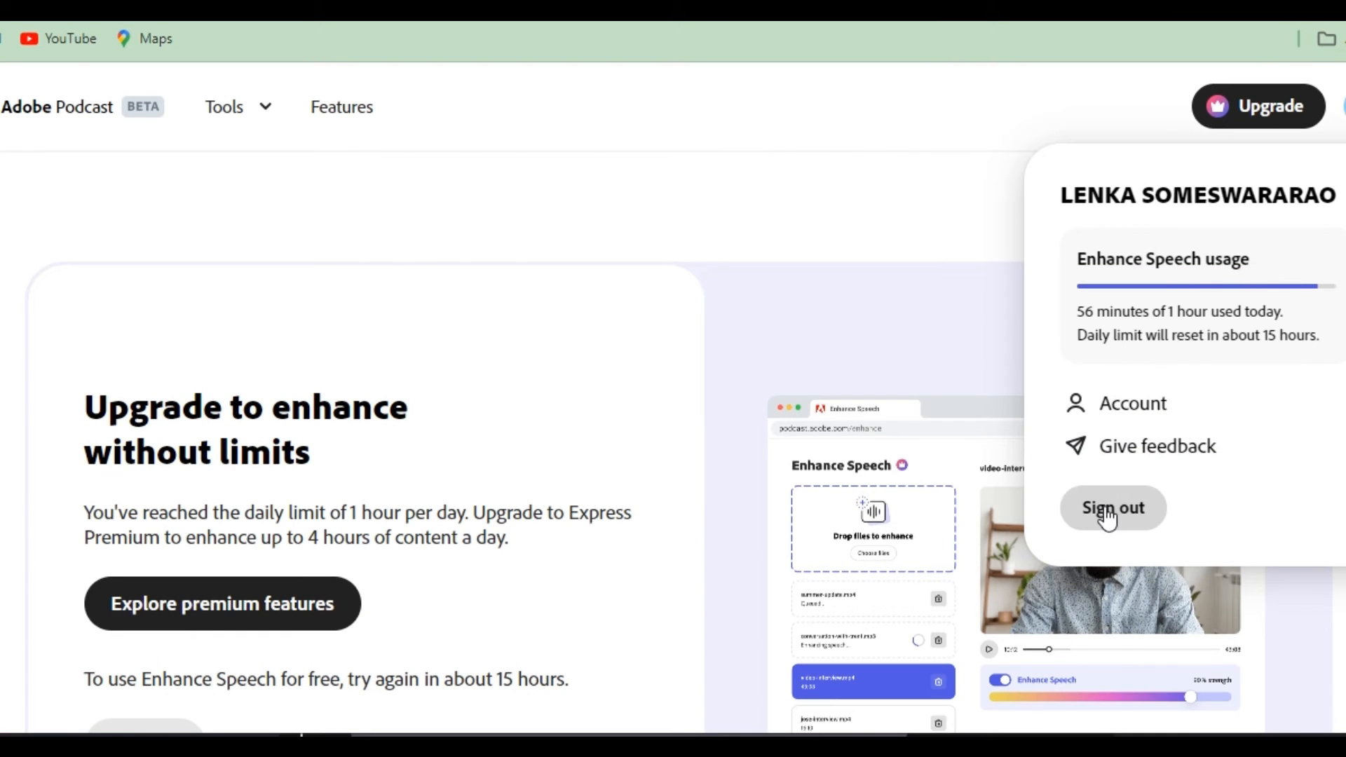
click(1108, 509)
click(1116, 659)
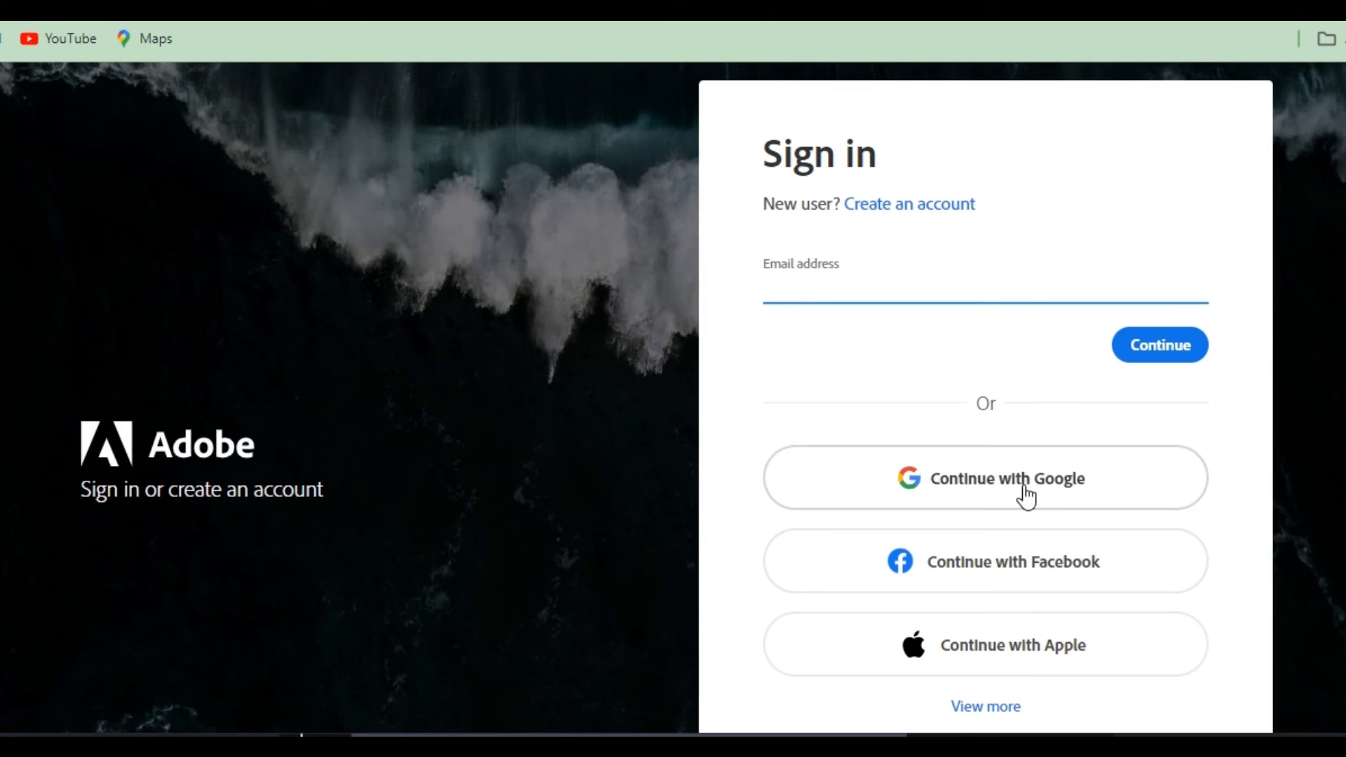
click(1026, 494)
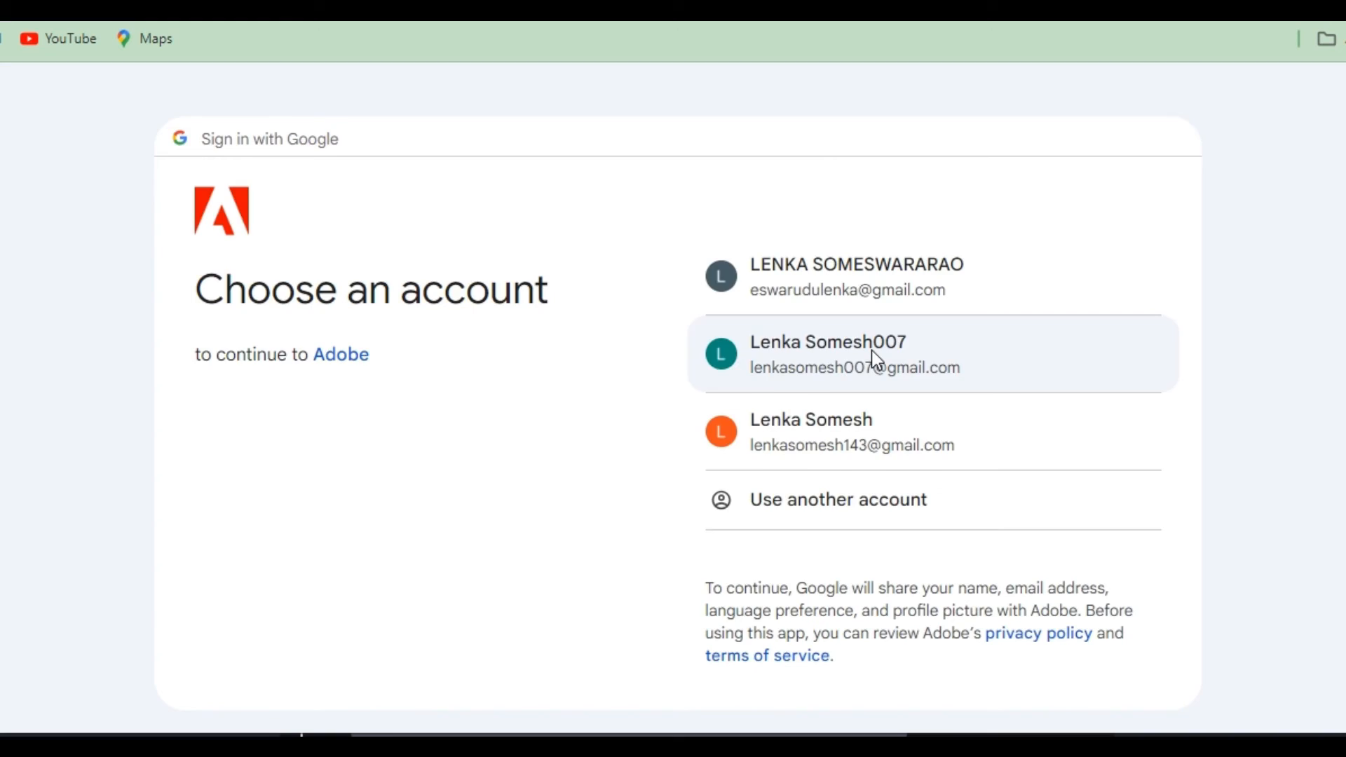
click(872, 350)
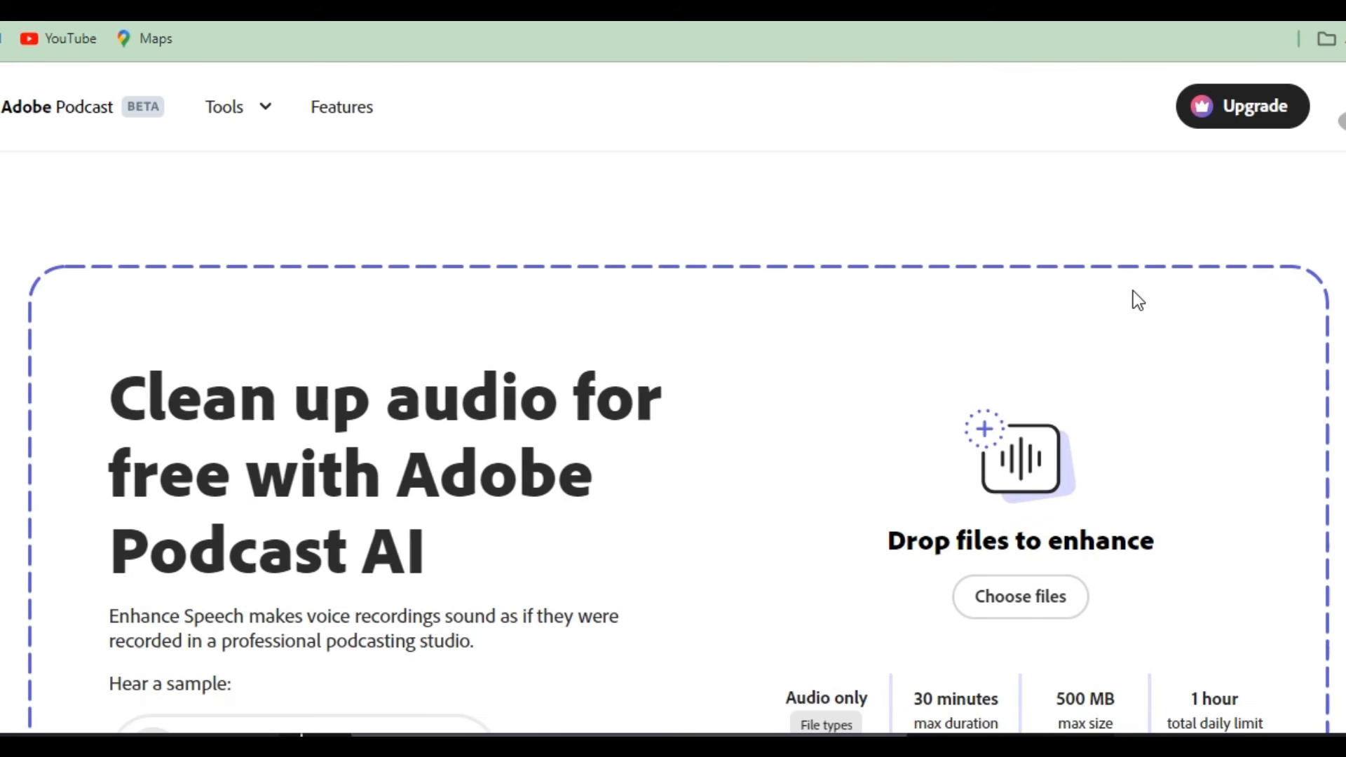
Step: Try to upload several audio files at once to Enhance Speech, and return to the upload page
scroll(1058, 519, down, 3)
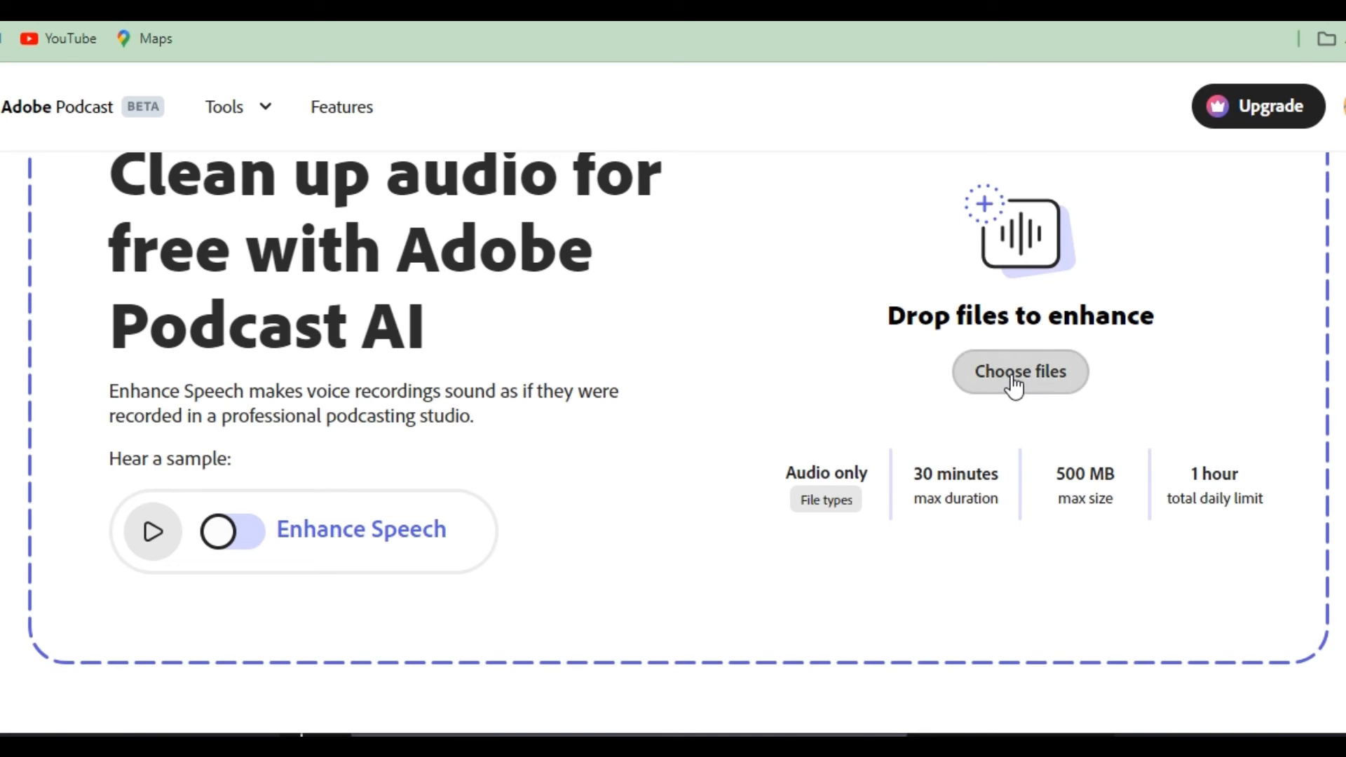
click(1014, 384)
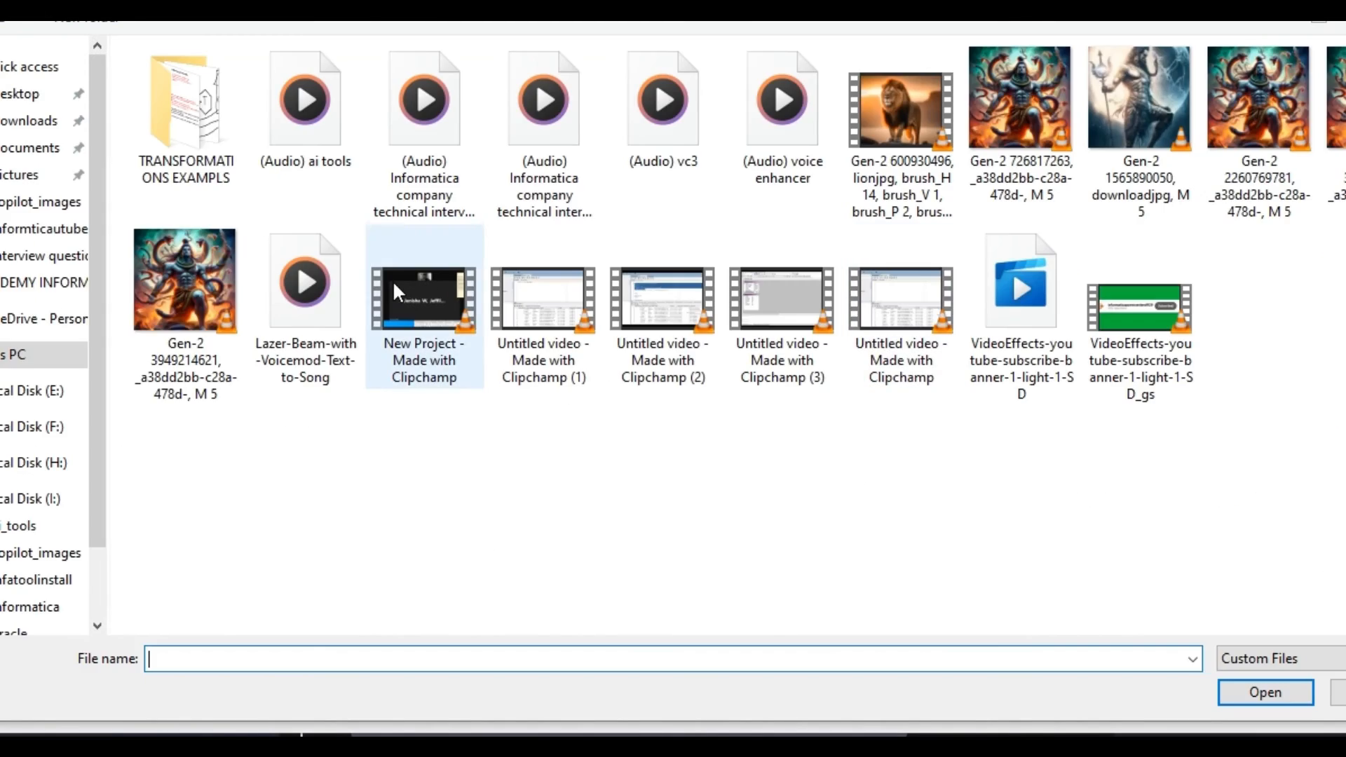
double_click(426, 185)
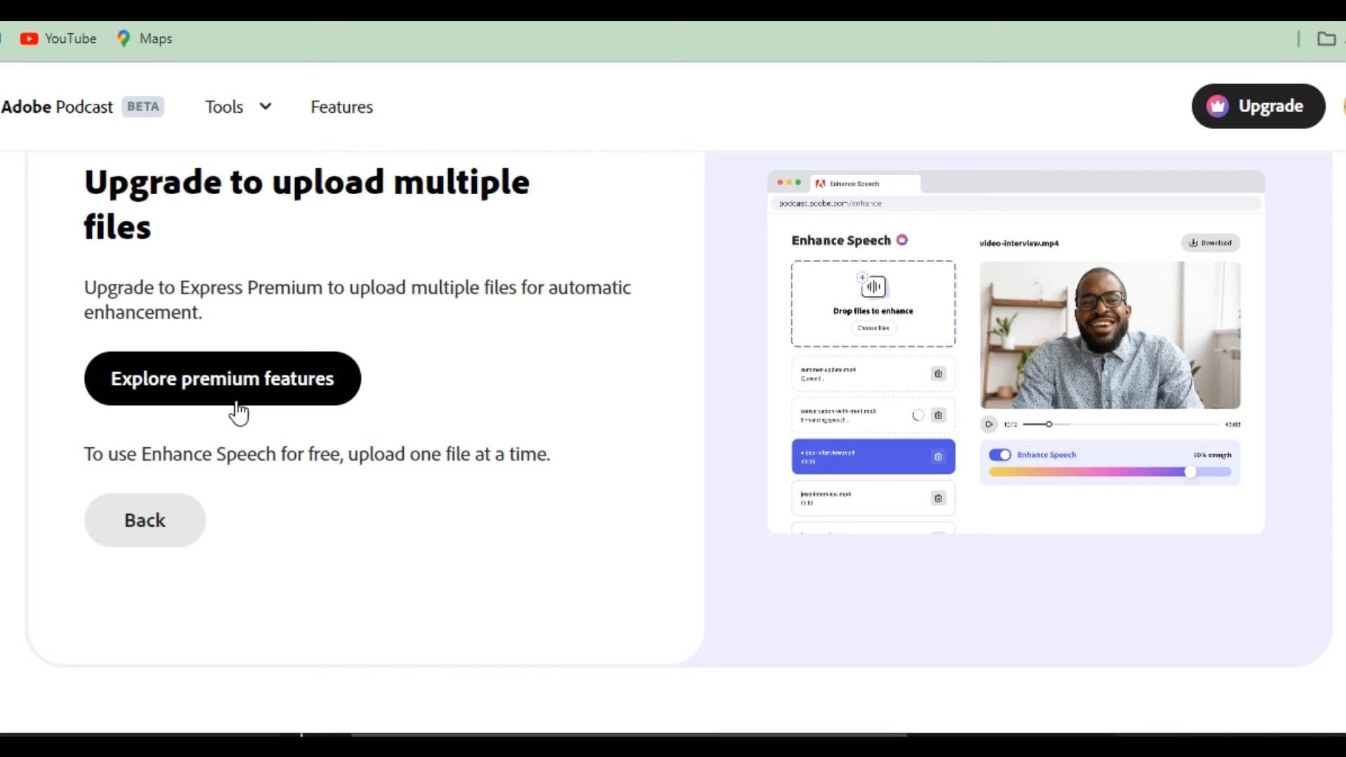
click(135, 528)
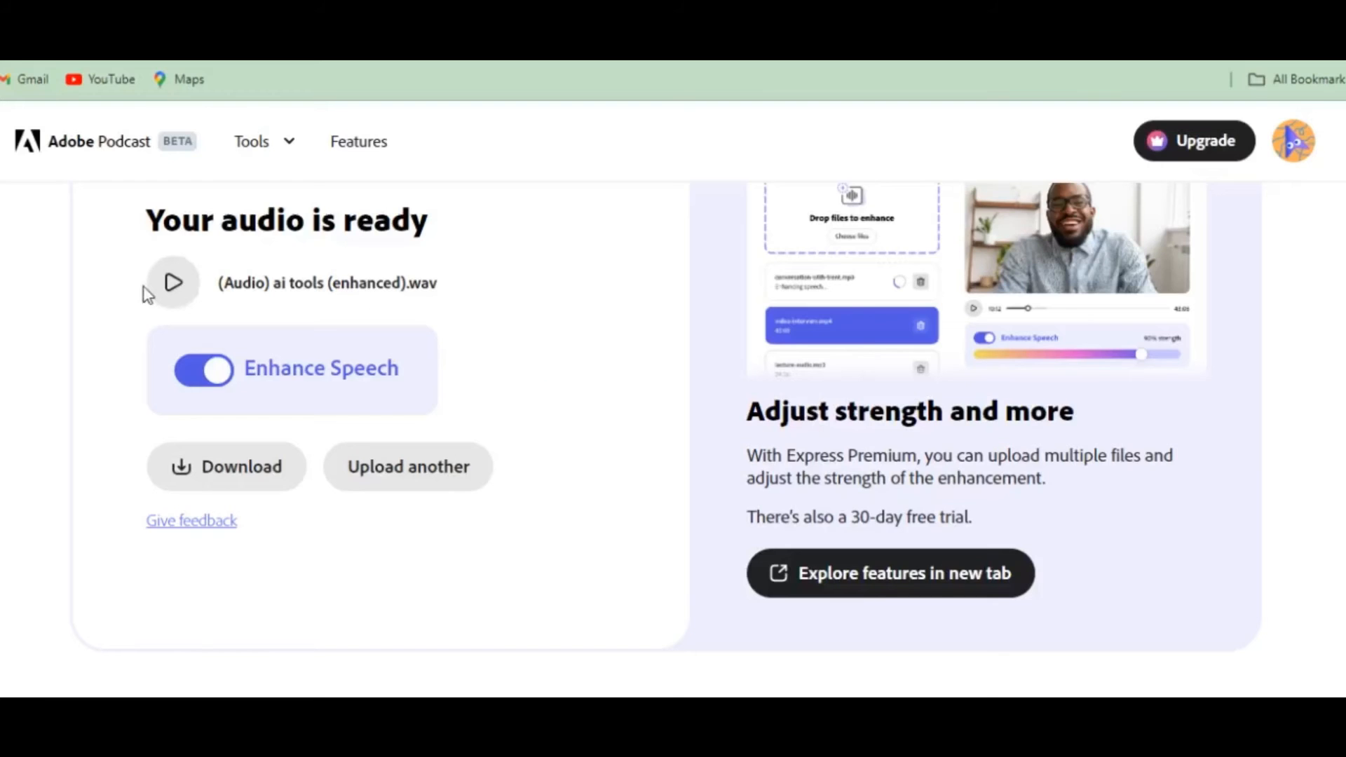
Step: Play the enhanced ai tools audio, and sample the original (Audio) ai tools file from its folder at about 1:50 and 2:43 for comparison
click(165, 289)
click(385, 659)
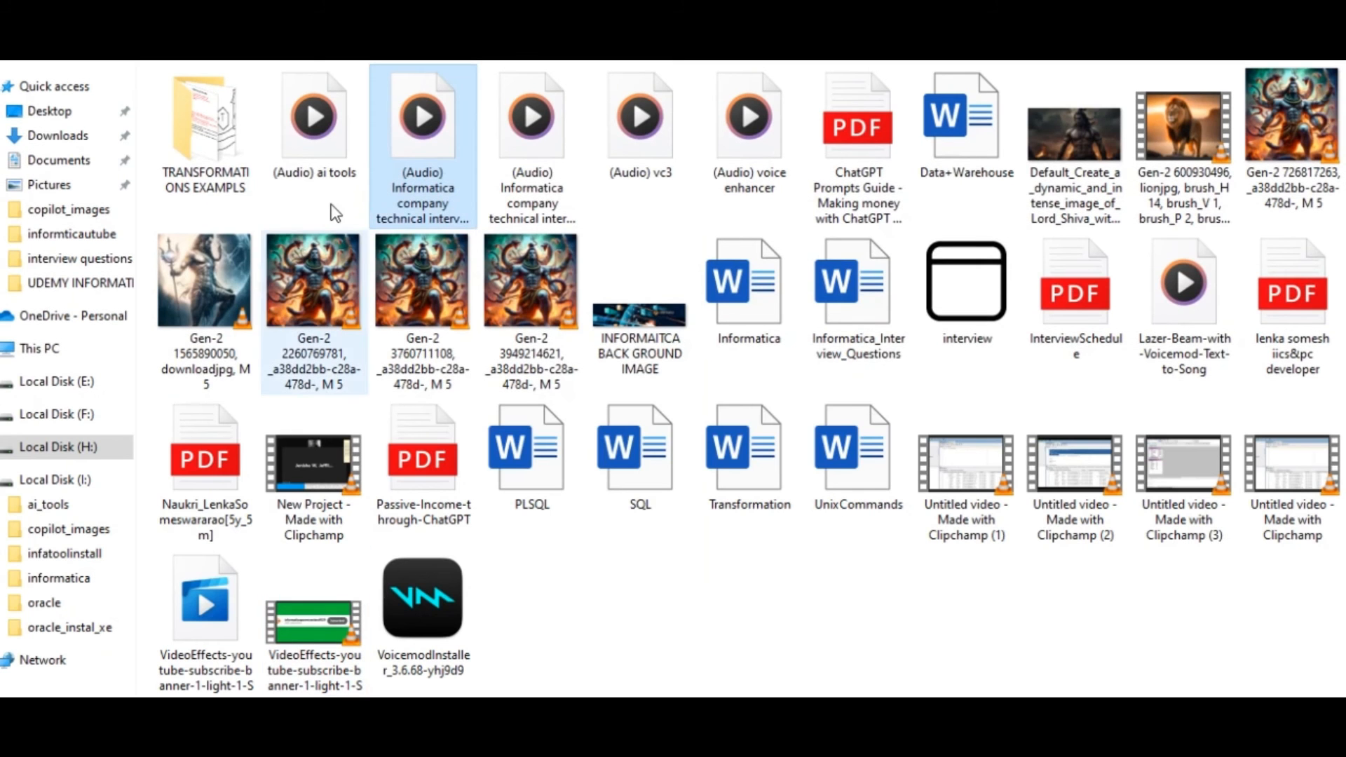
click(319, 120)
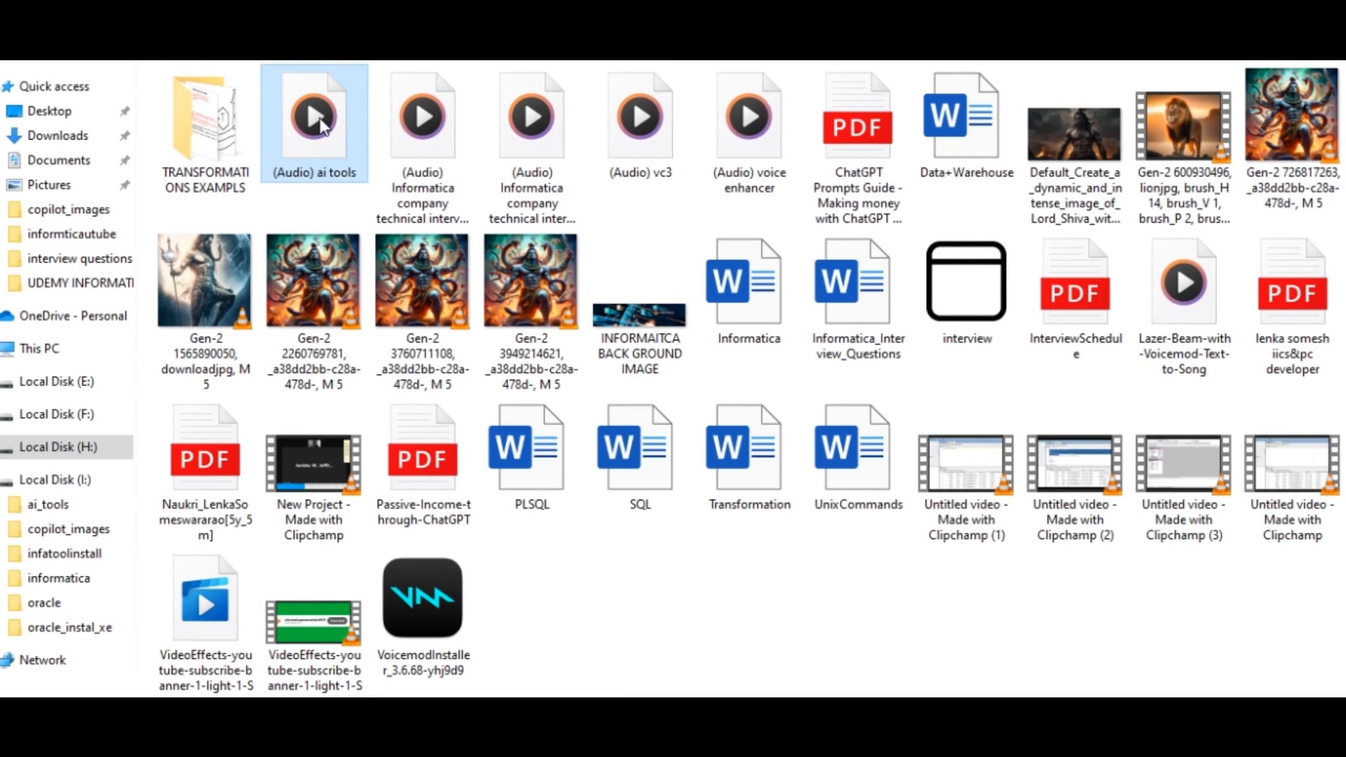
double_click(319, 124)
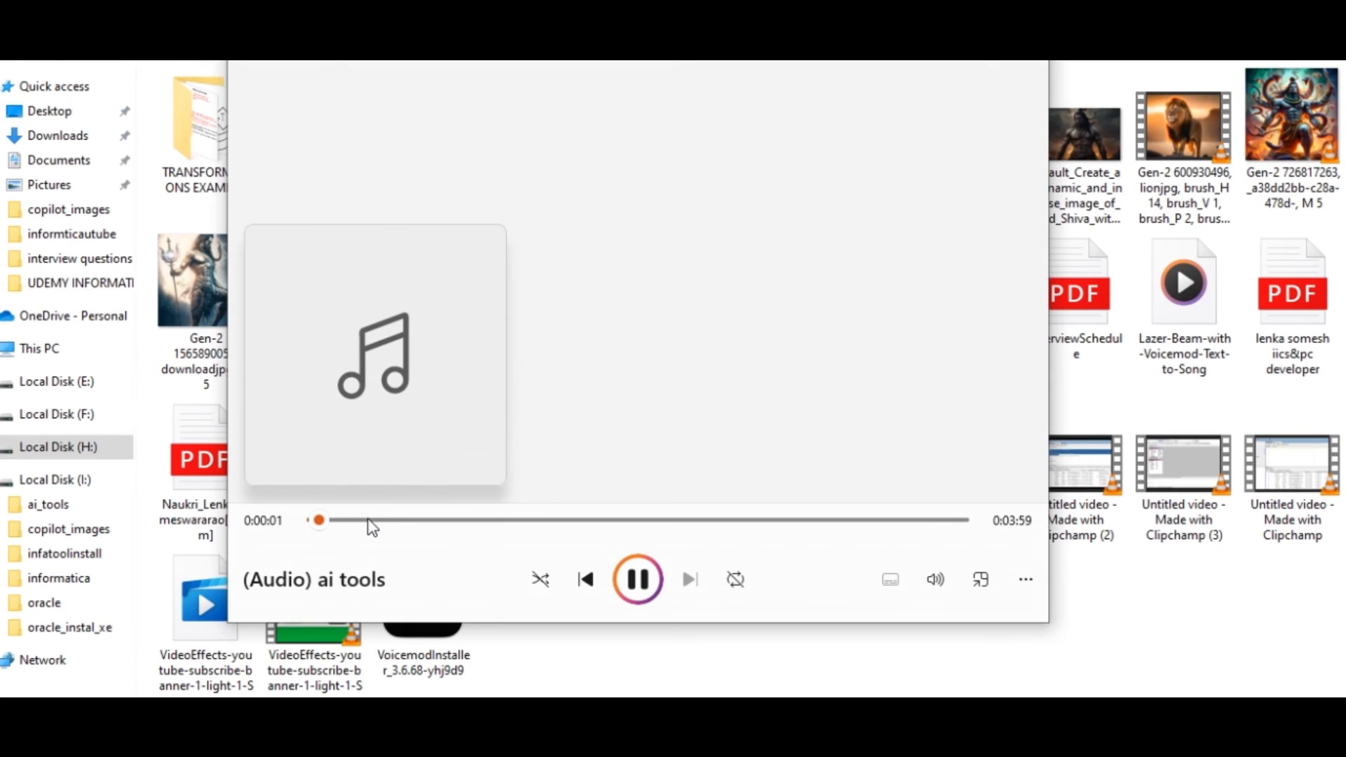
drag(373, 525, 616, 529)
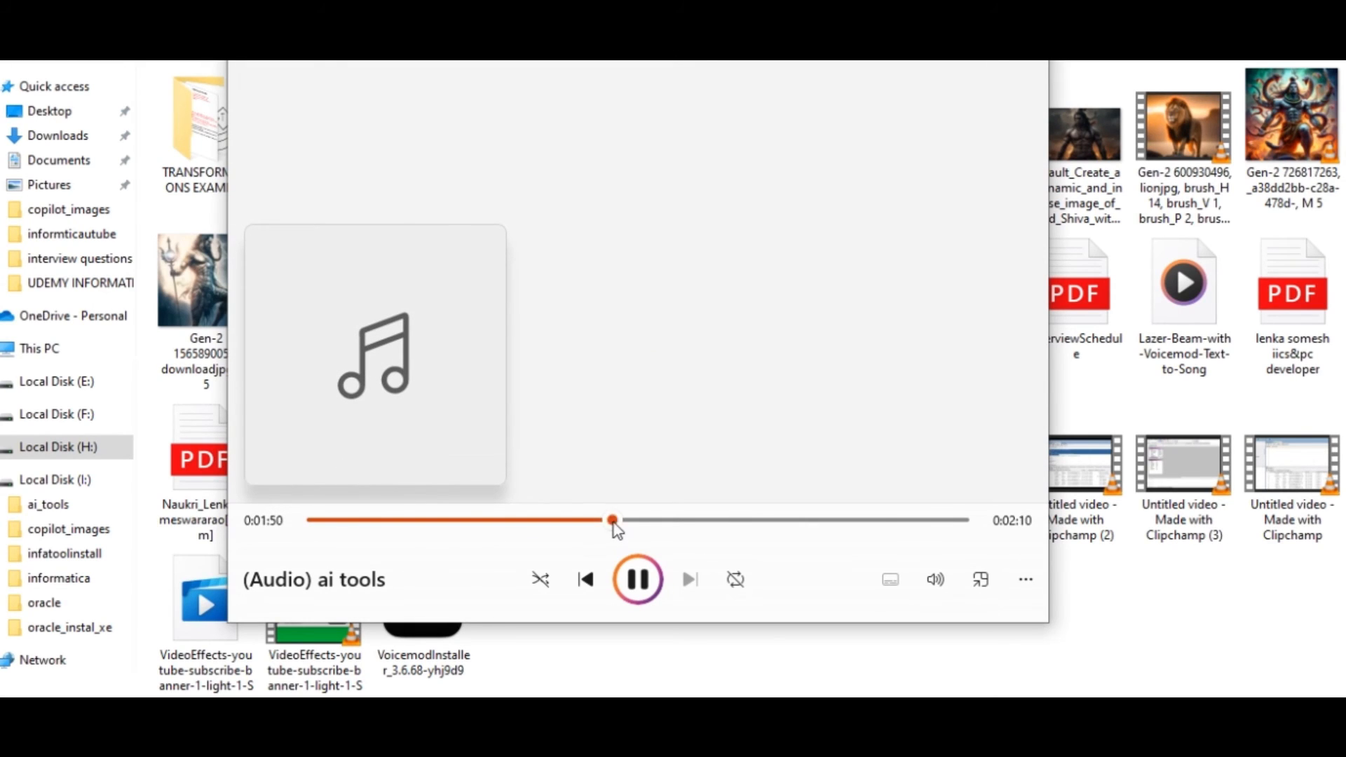
click(678, 523)
click(758, 522)
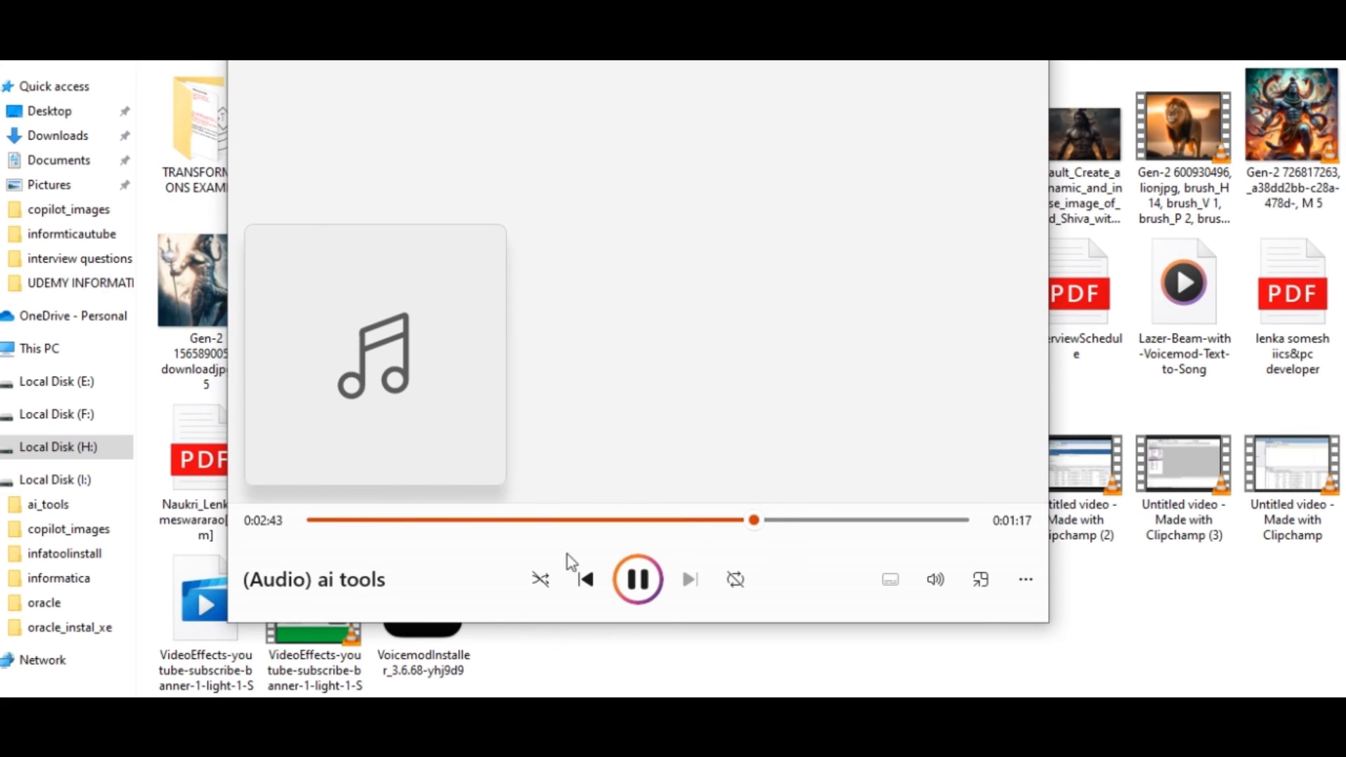
click(637, 579)
click(1027, 38)
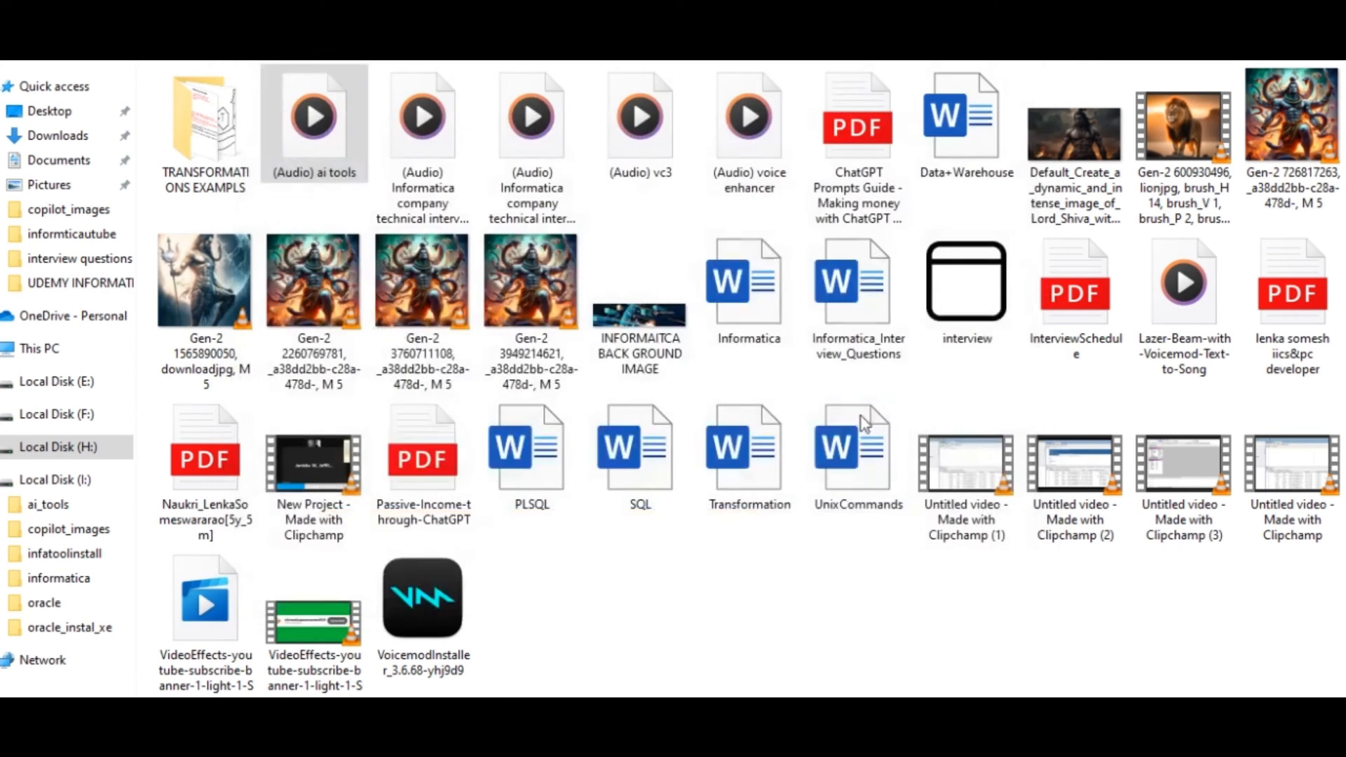
Step: Return to Adobe Podcast, enhance the (Audio) voice enhancer file, and start another upload
mouse_move(785, 738)
click(712, 634)
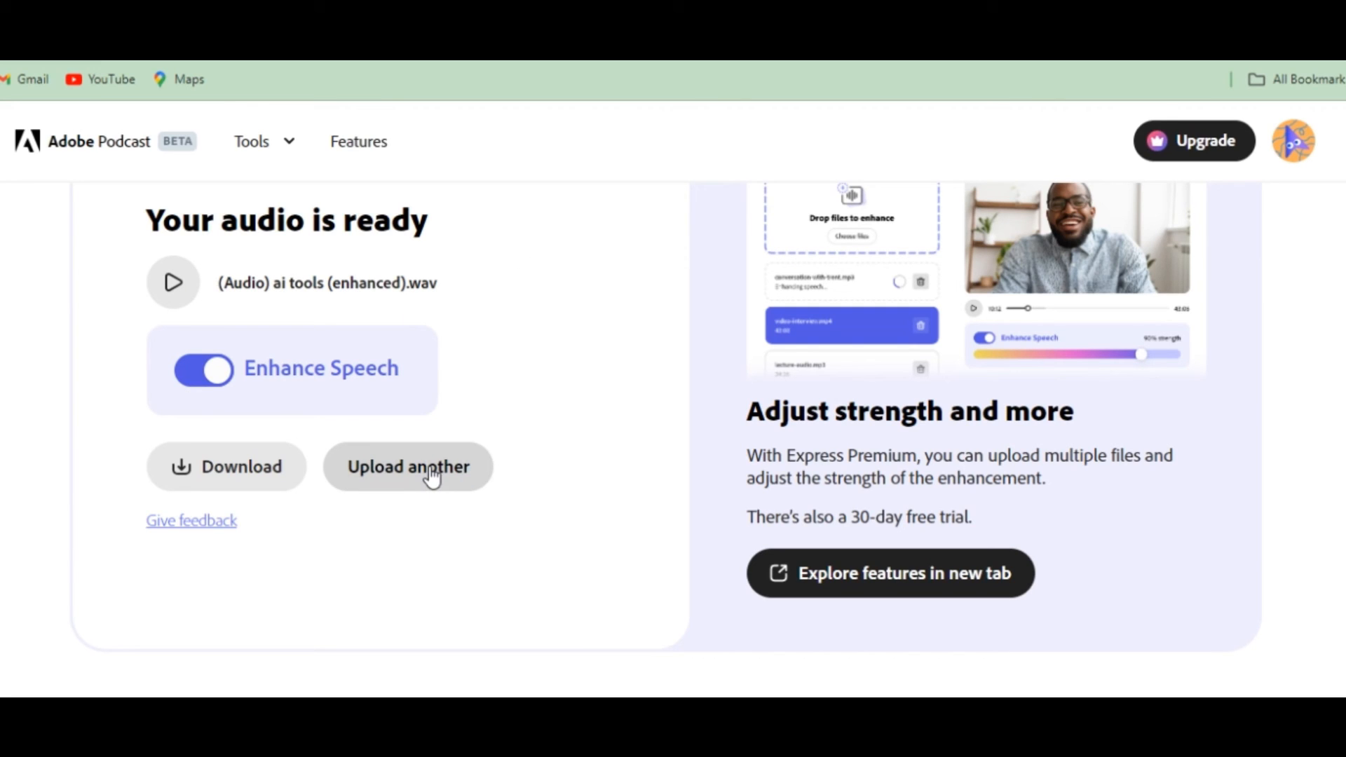
click(431, 476)
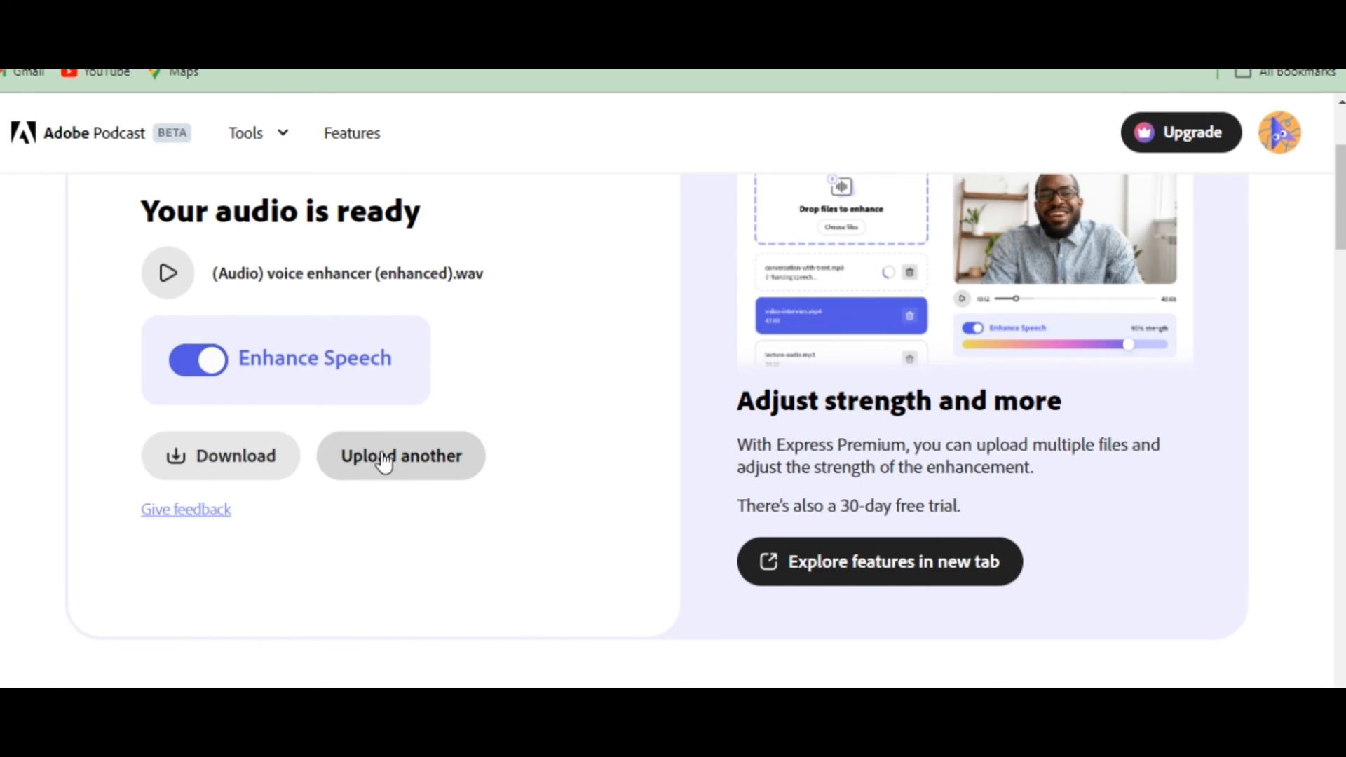
click(385, 459)
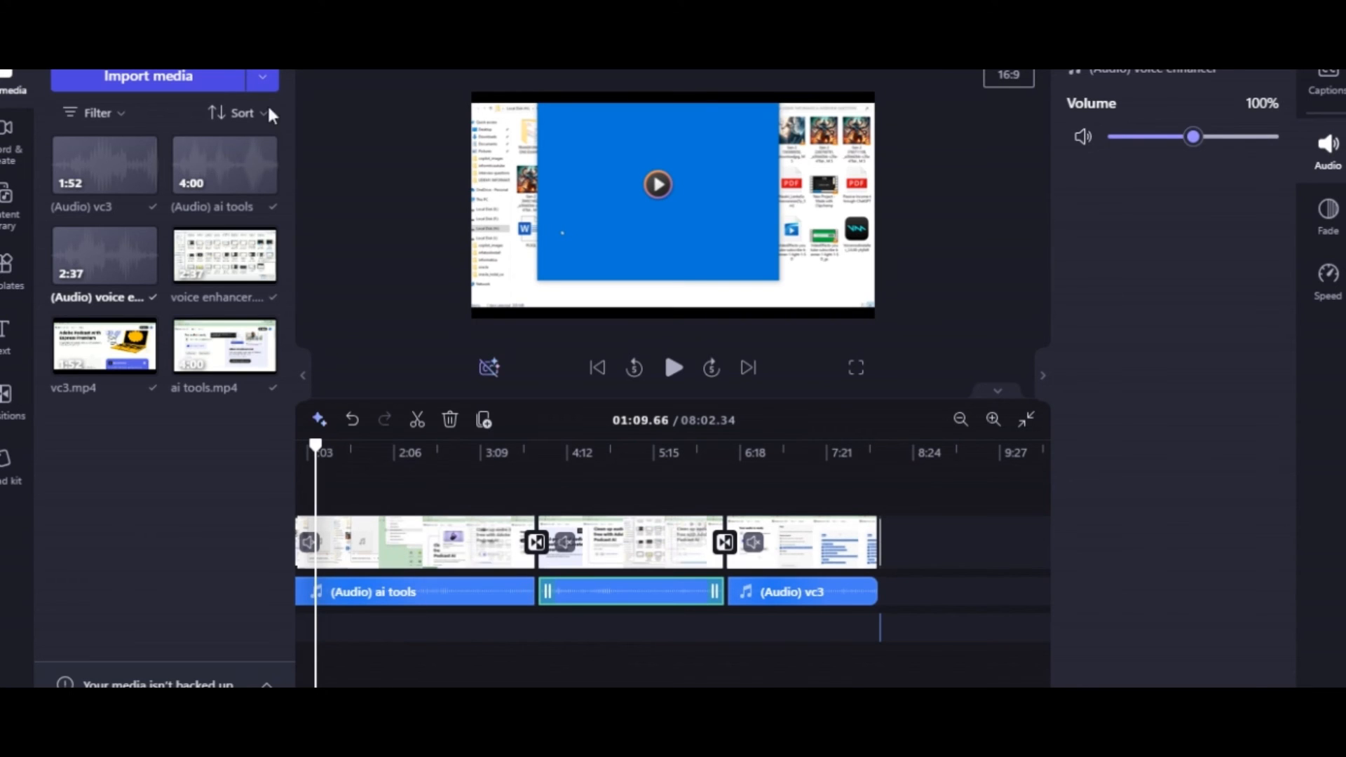
Step: Switch to Clipchamp and import the vc2.wav audio file into the project media
mouse_move(79, 195)
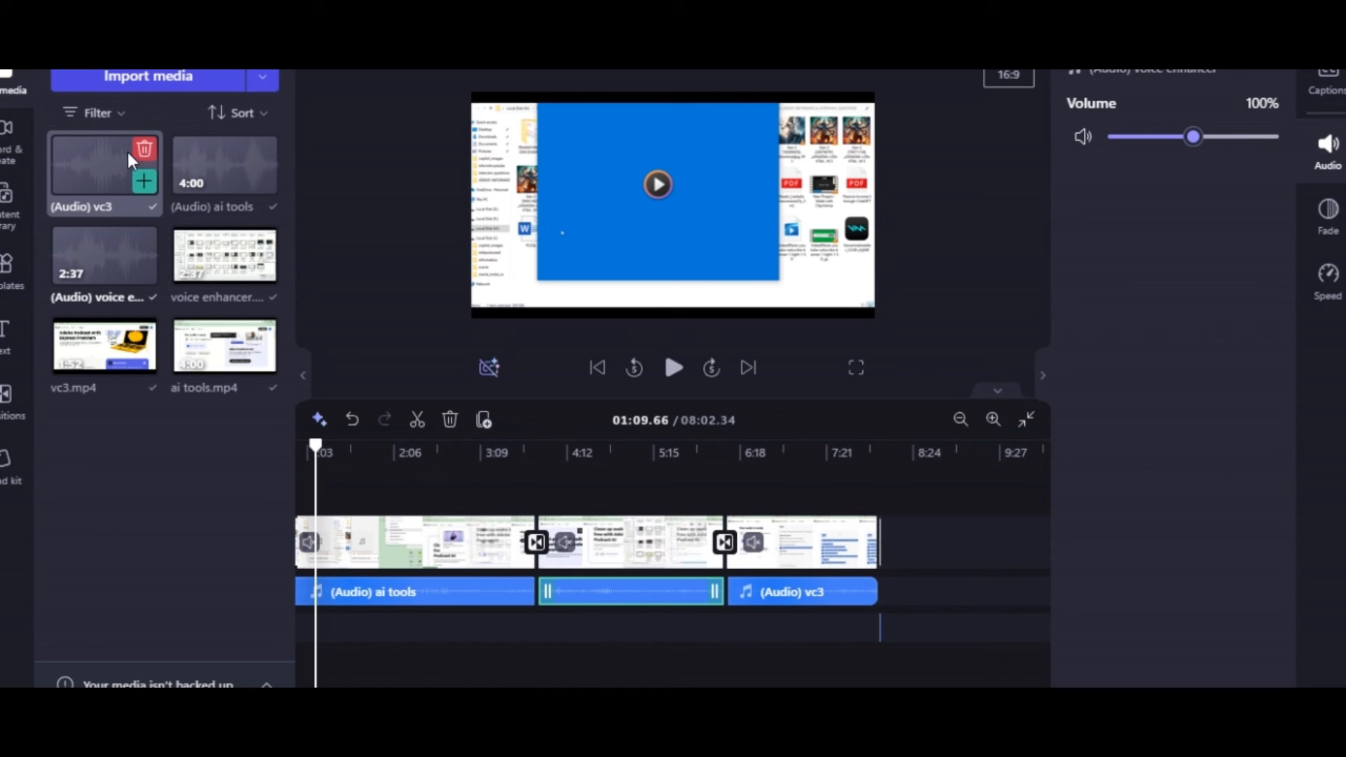
click(128, 76)
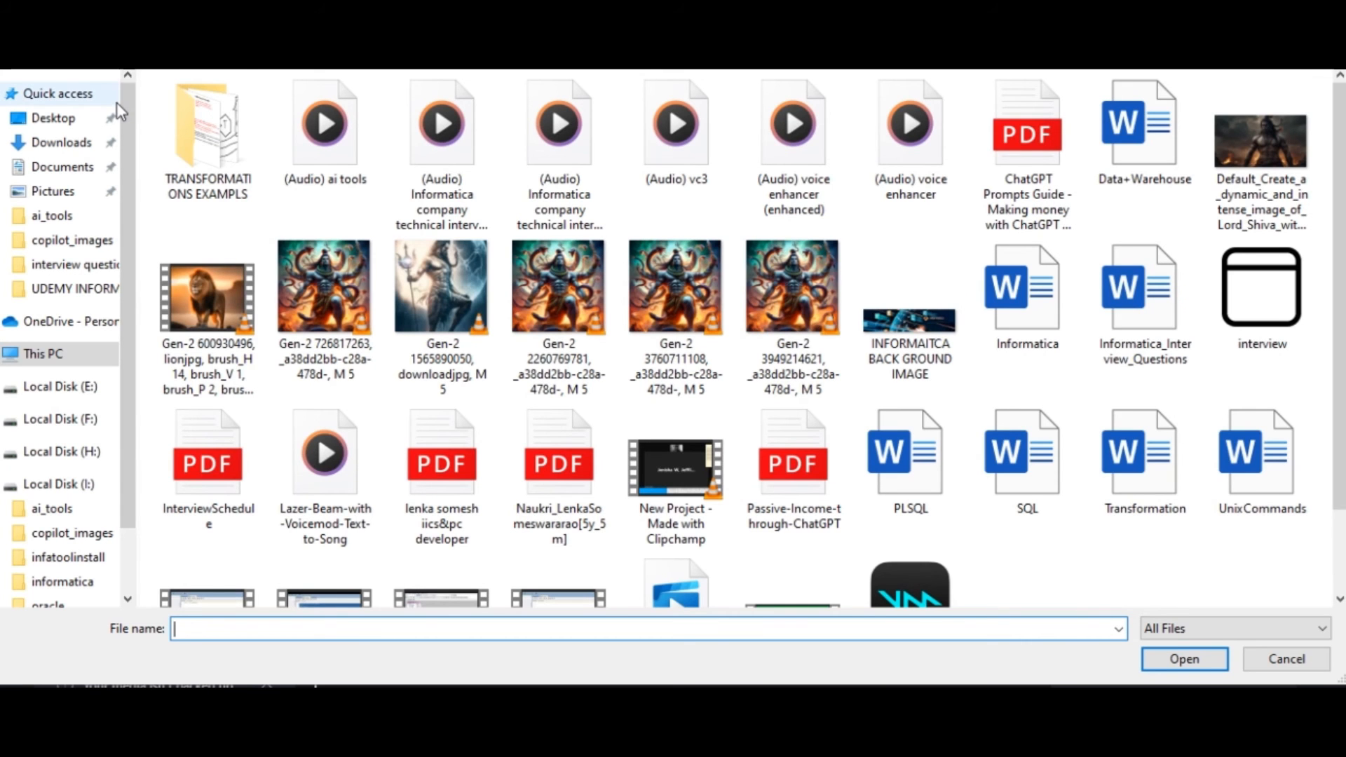
text(vc2)
click(1202, 659)
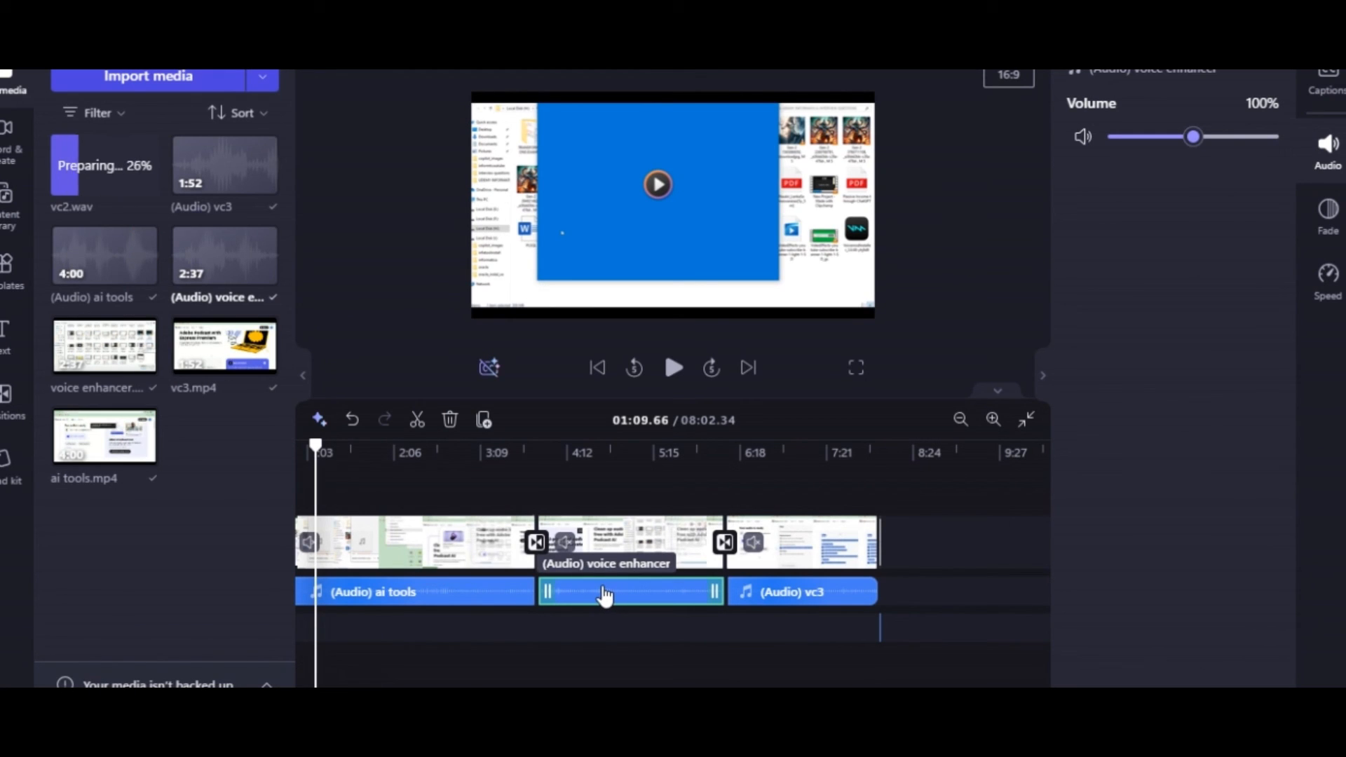
Step: Raise the original voice enhancer audio clip's volume to 200% and play a few seconds from near the clip's start
drag(1193, 137, 1256, 136)
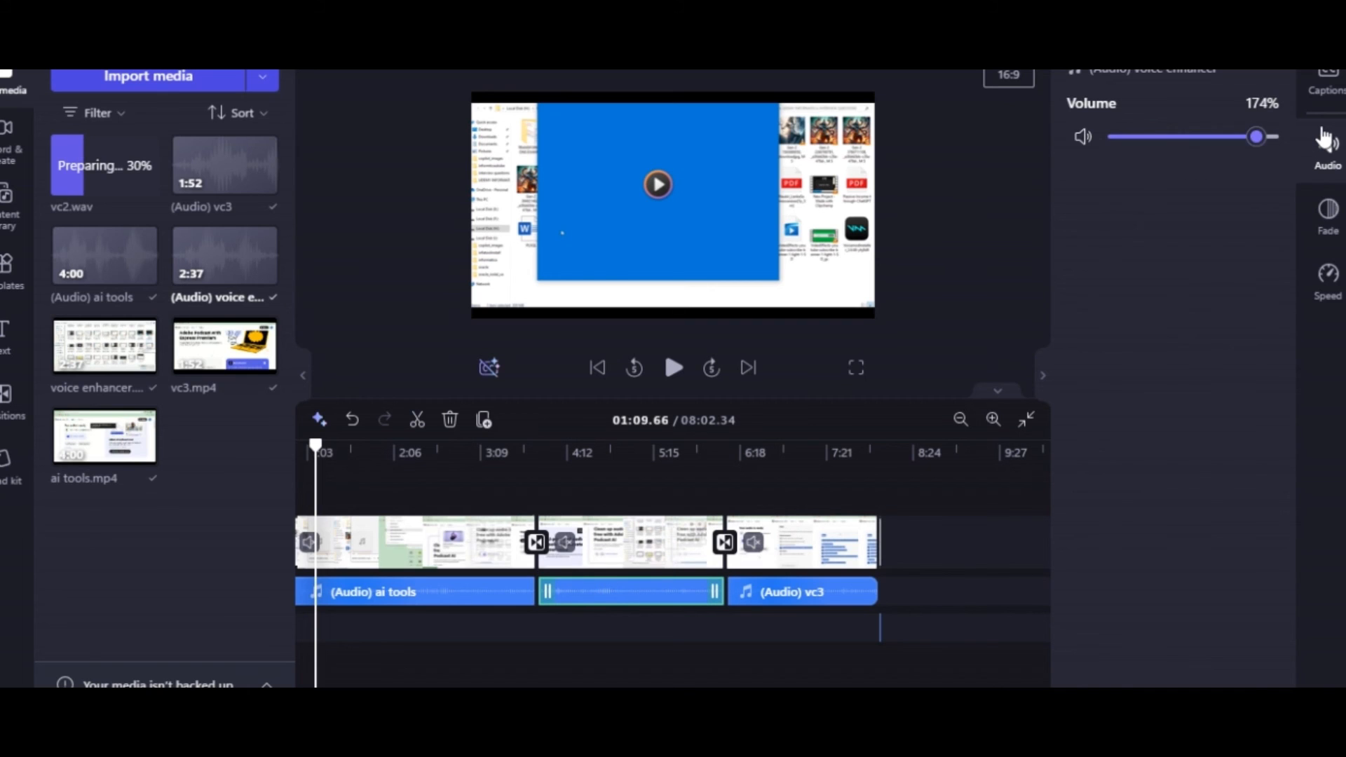
mouse_move(185, 249)
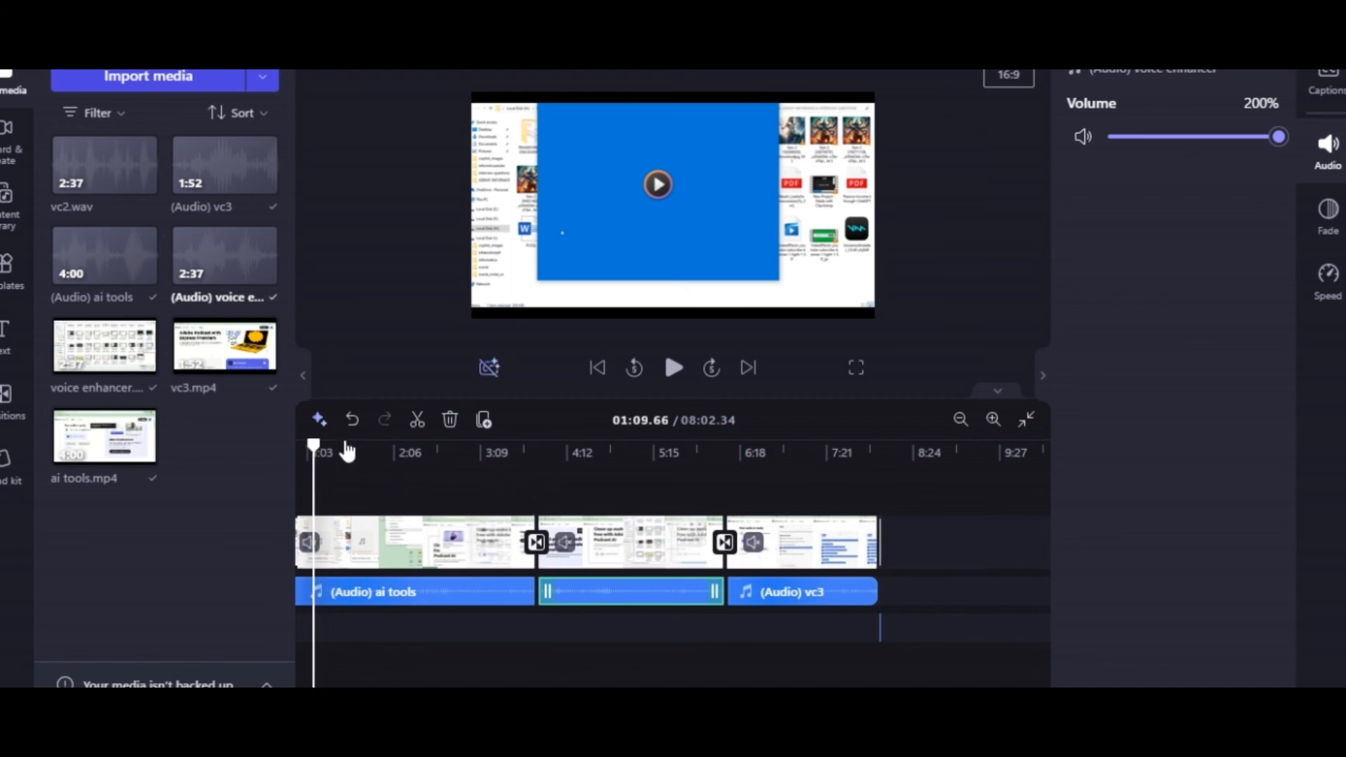
click(542, 453)
click(673, 368)
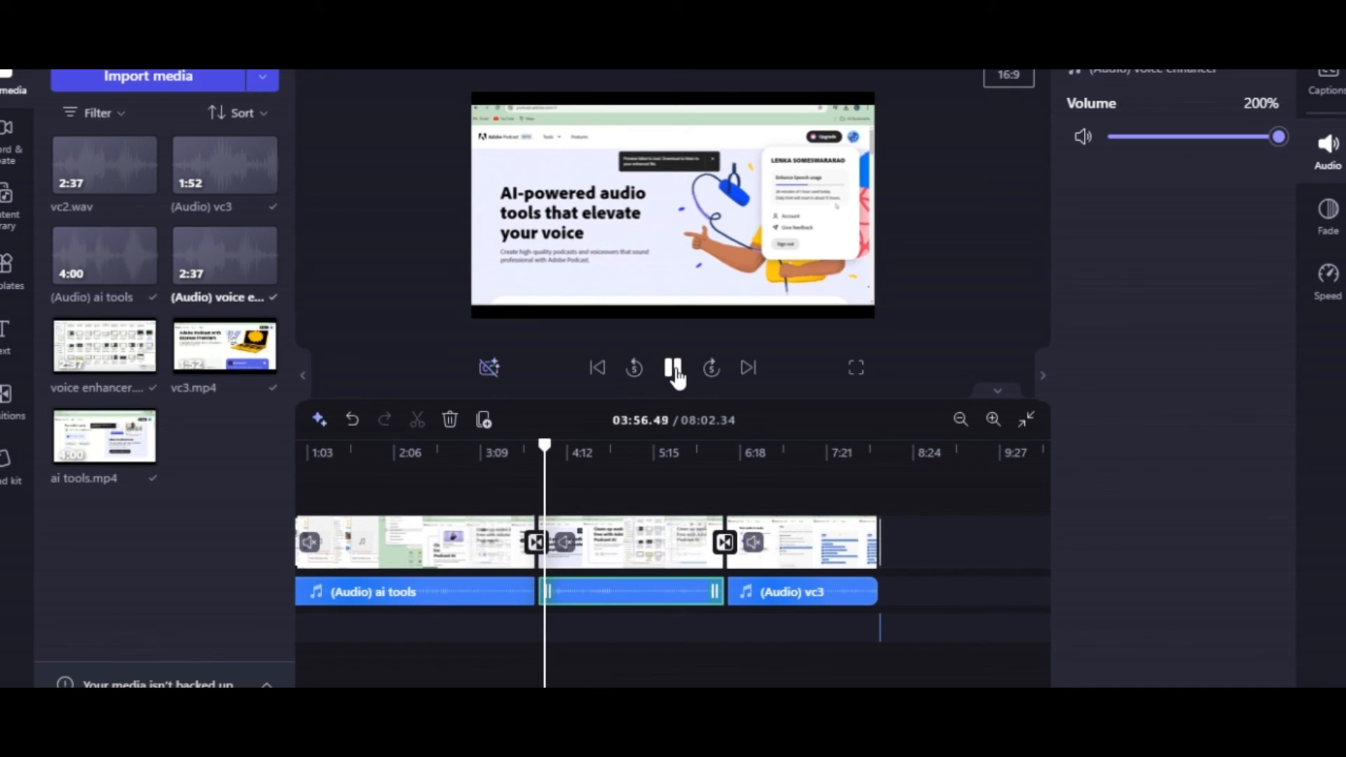
click(673, 369)
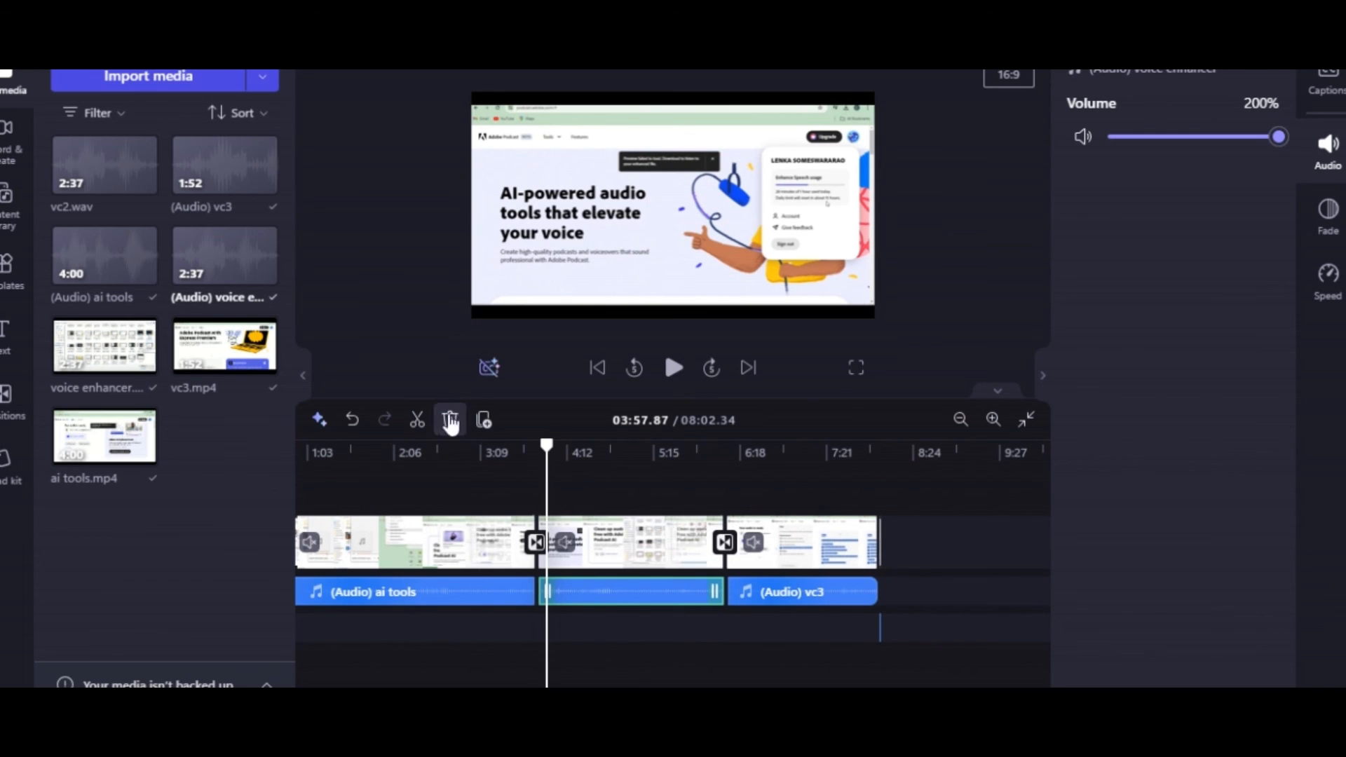
Step: Replace the voice enhancer audio clip on the timeline with vc2.wav and start playback
click(450, 420)
drag(67, 183, 577, 592)
click(673, 368)
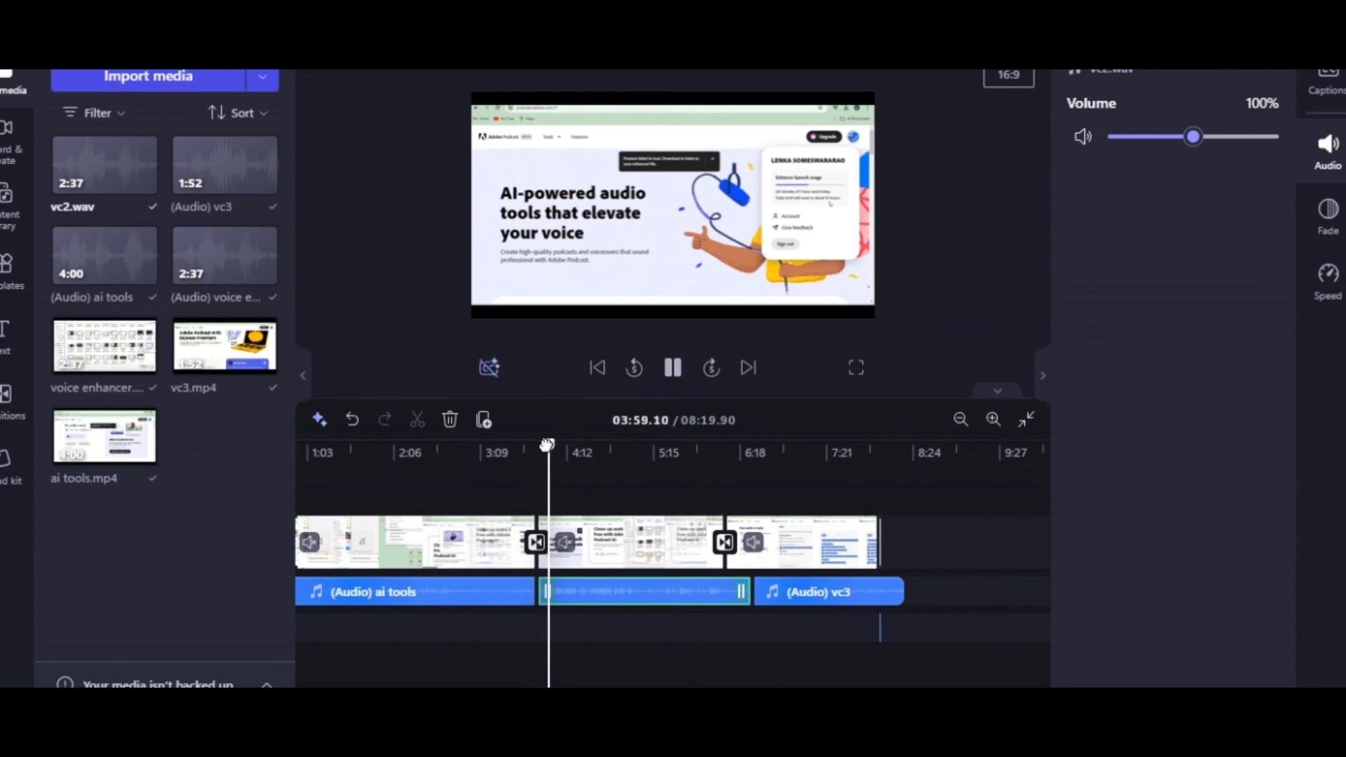
Step: Move the playhead back to about 3:50 and play the vc2.wav clip to hear the enhanced voice
drag(548, 444, 536, 445)
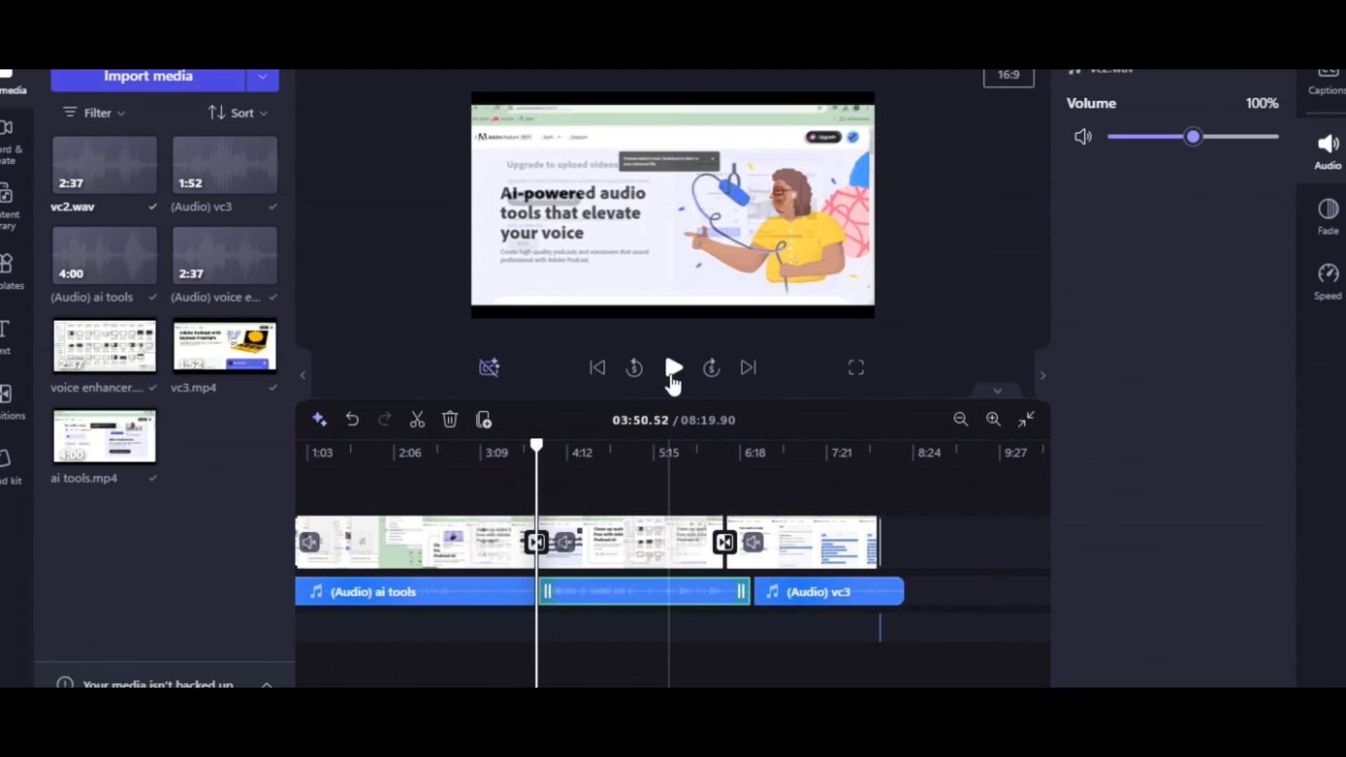
click(673, 369)
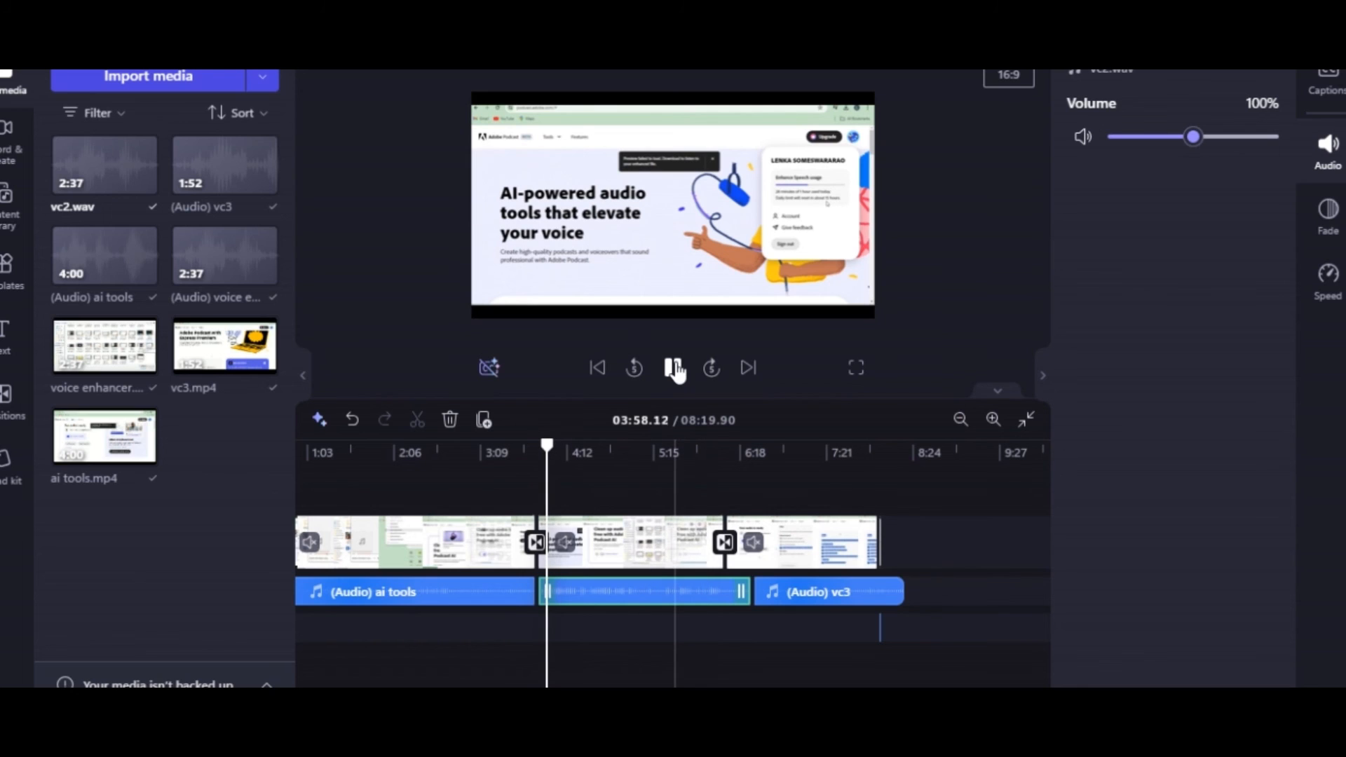
click(675, 370)
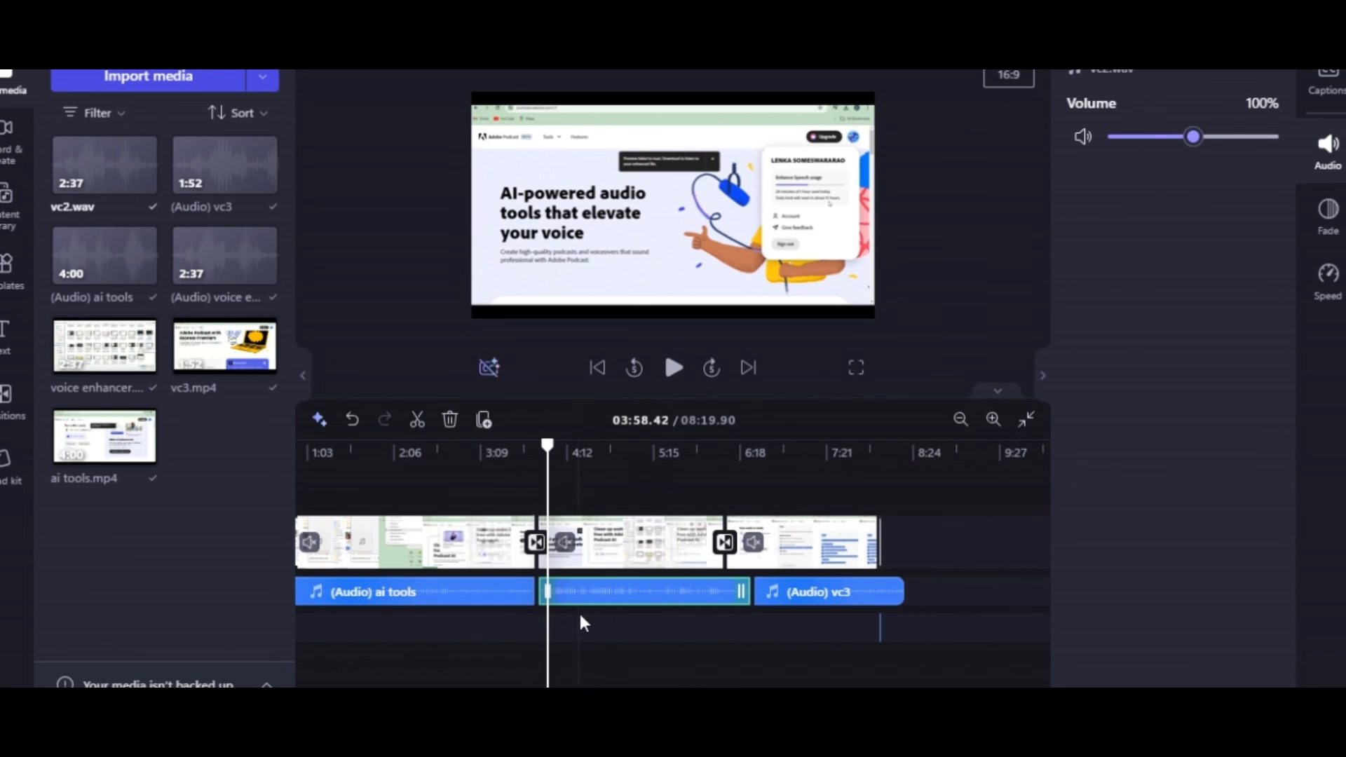
drag(608, 594, 590, 586)
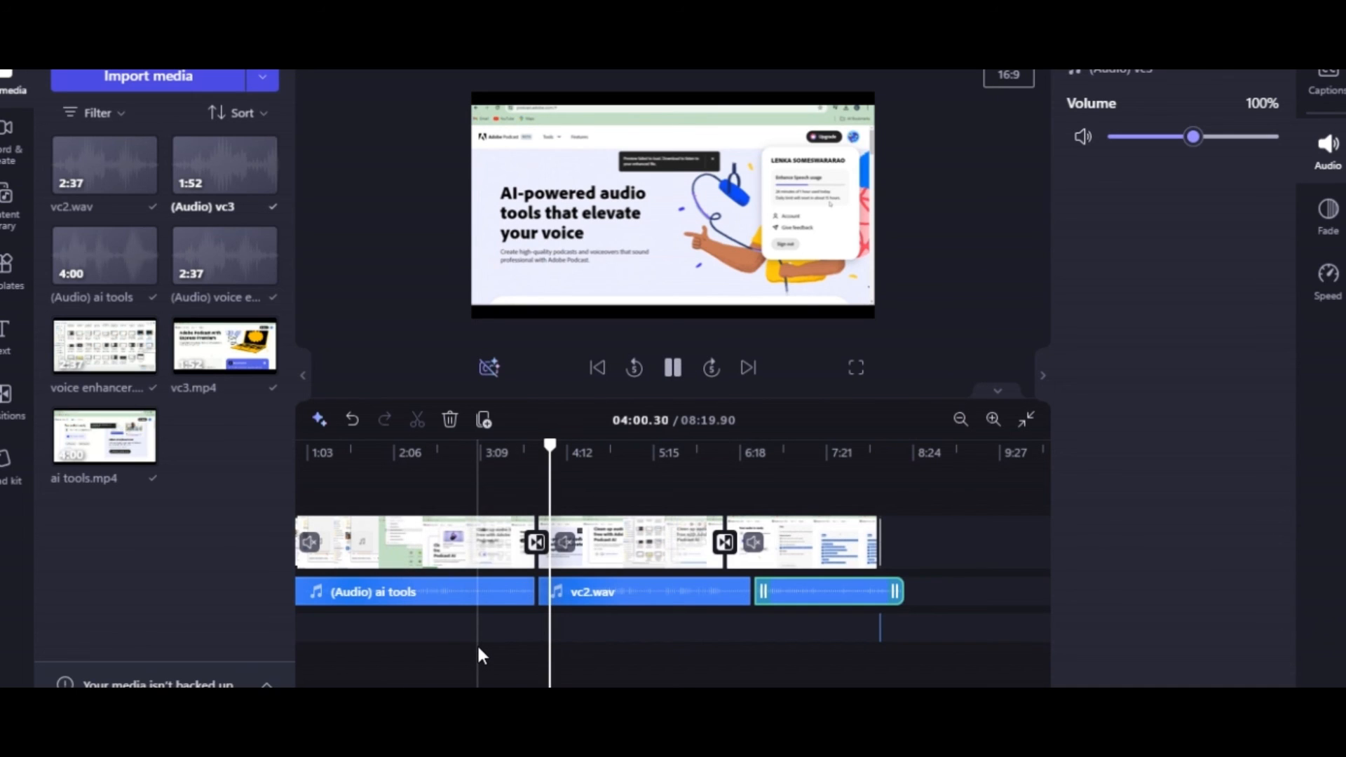
Step: Remove the silences from the ai tools audio clip with Trim & tidy, allowing transcription in English (United States)
click(415, 594)
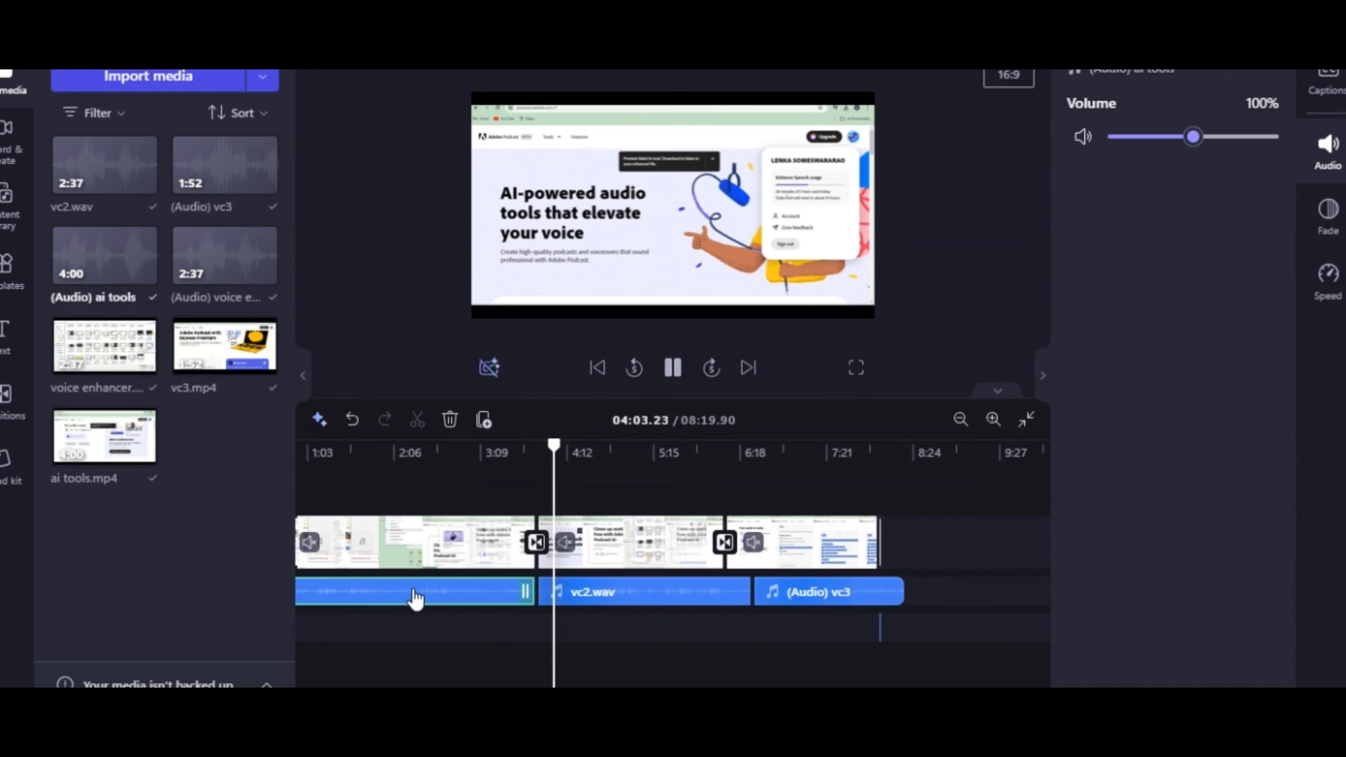
click(322, 426)
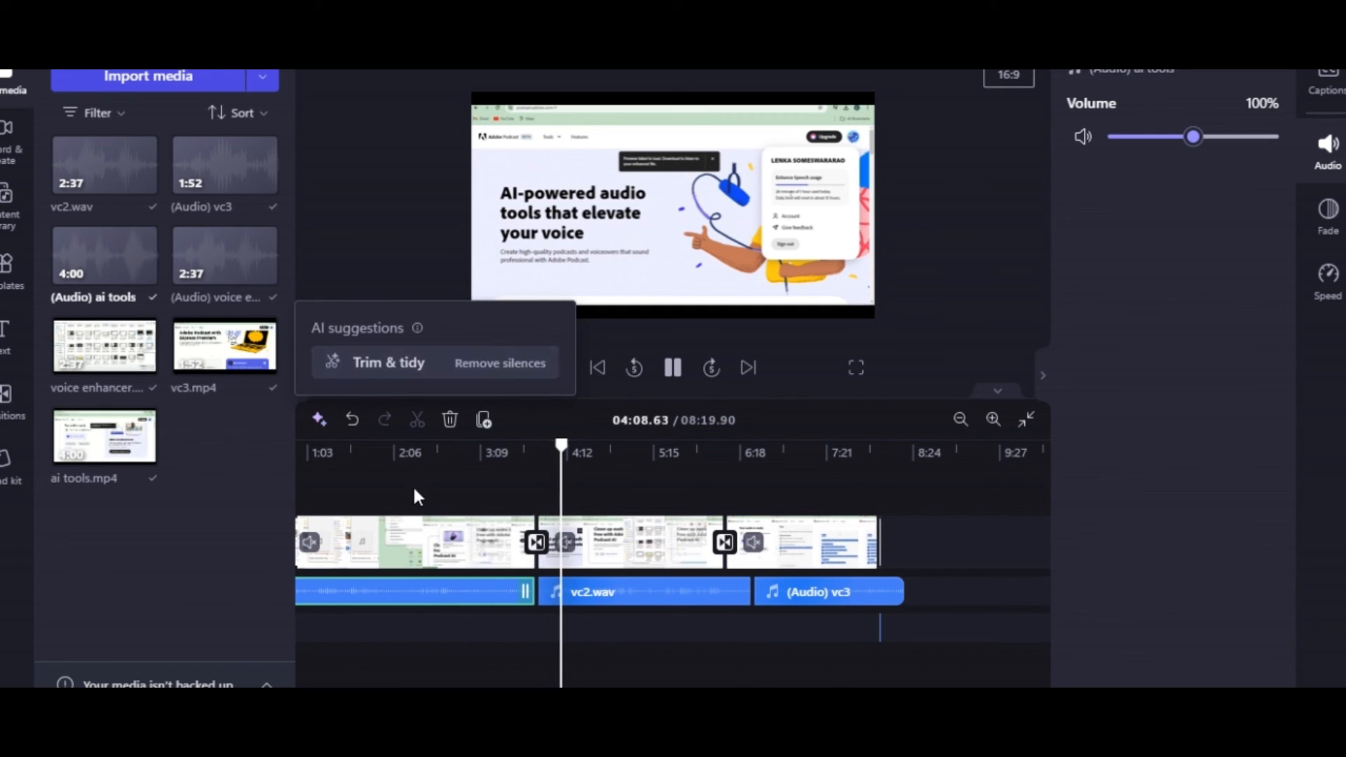
click(673, 367)
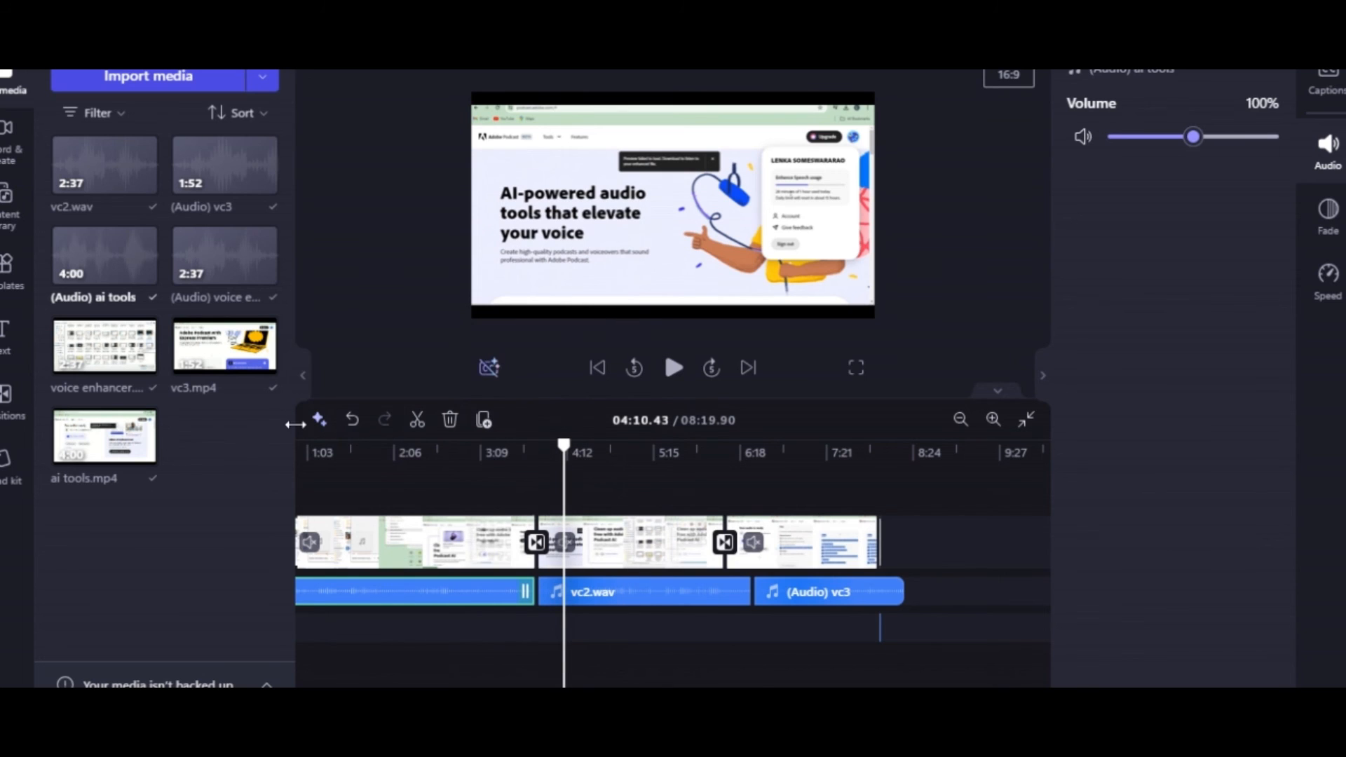
click(321, 424)
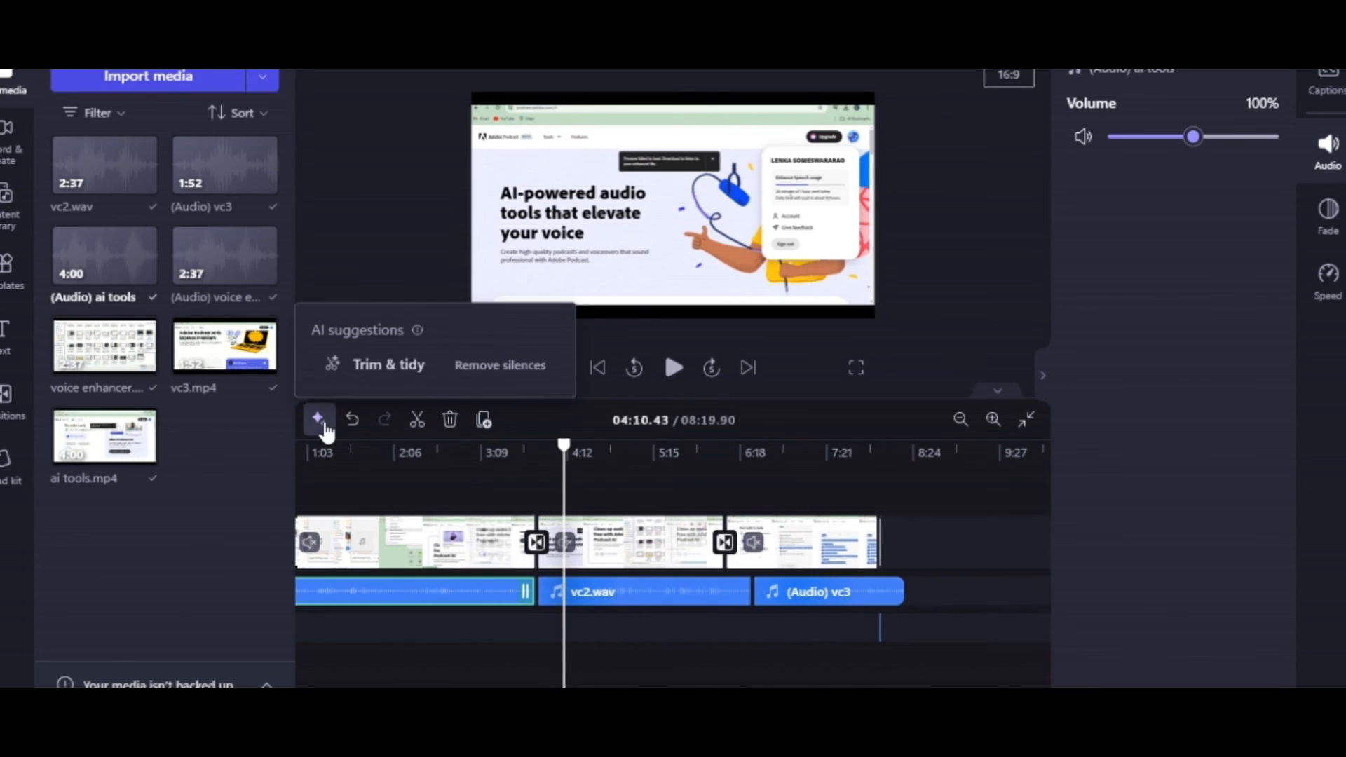
click(375, 364)
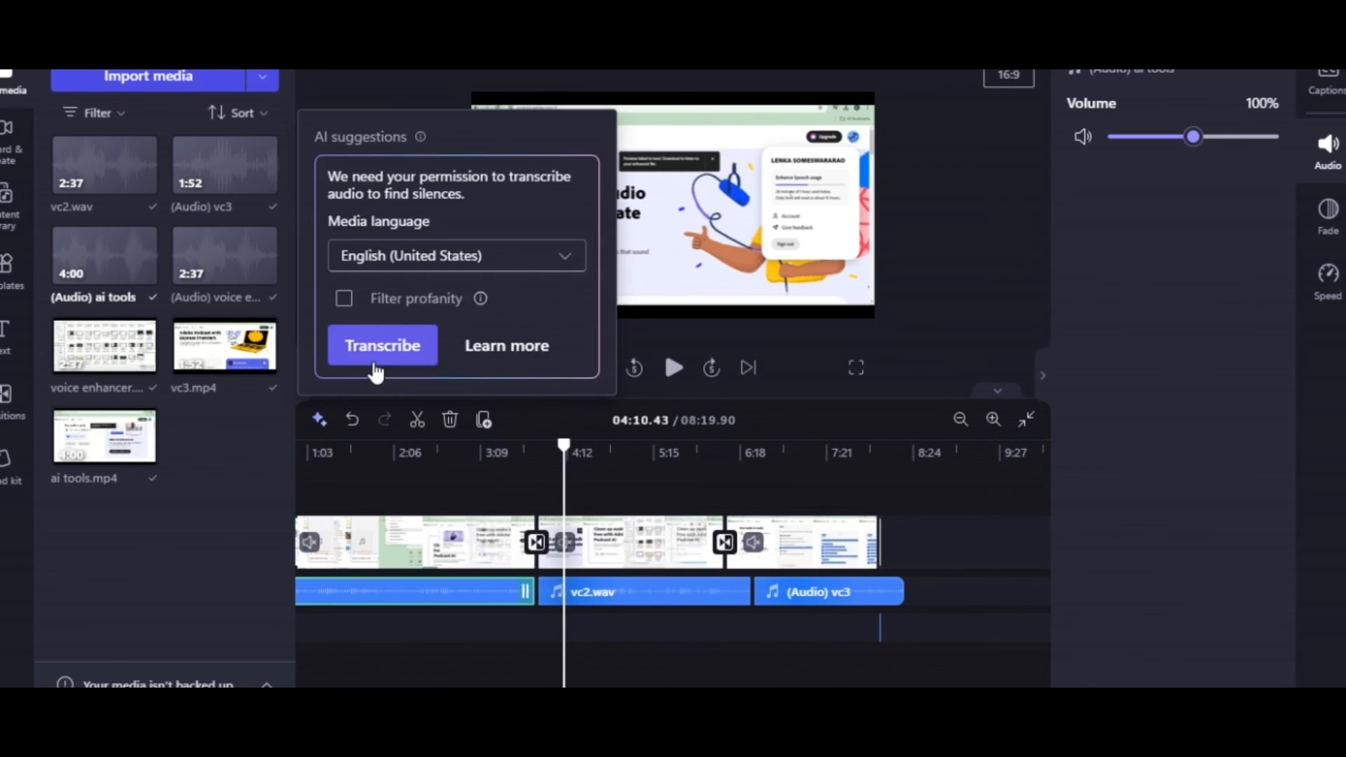
click(384, 346)
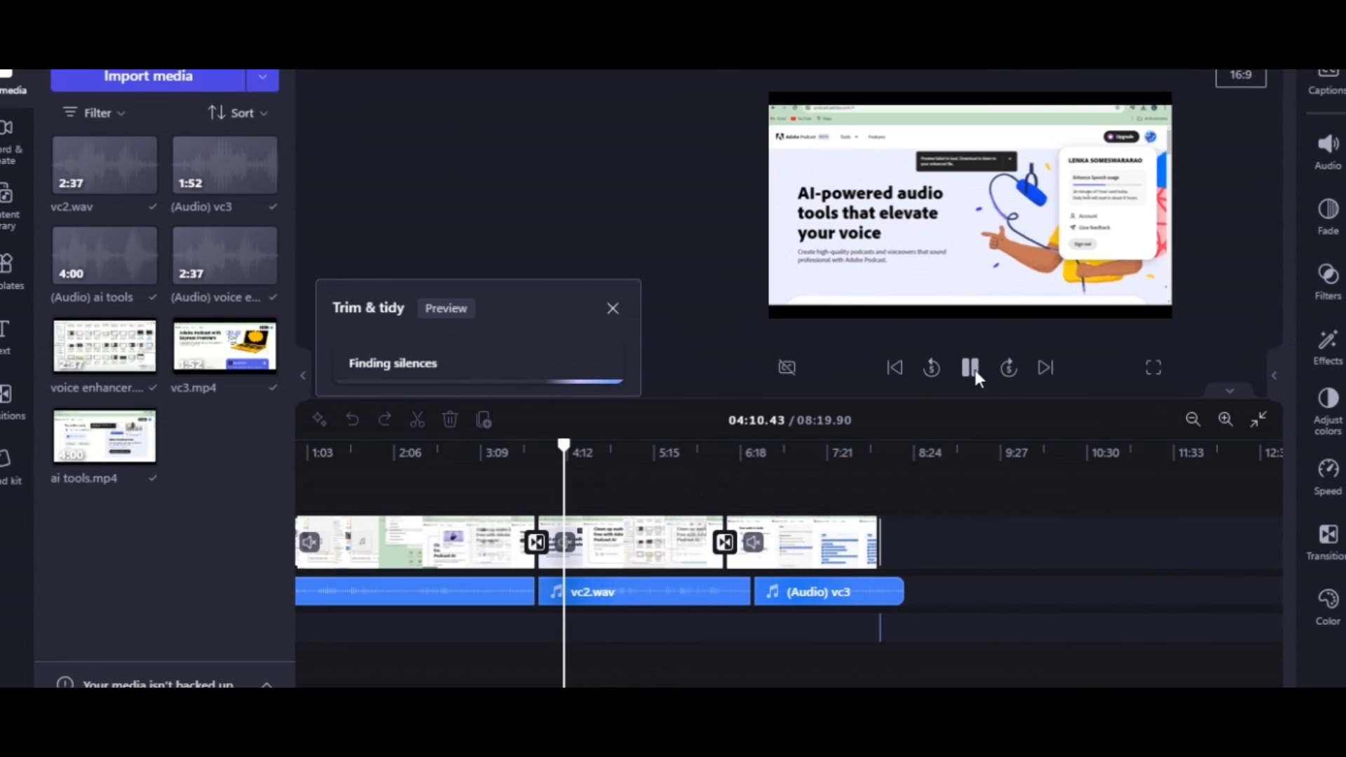
click(571, 366)
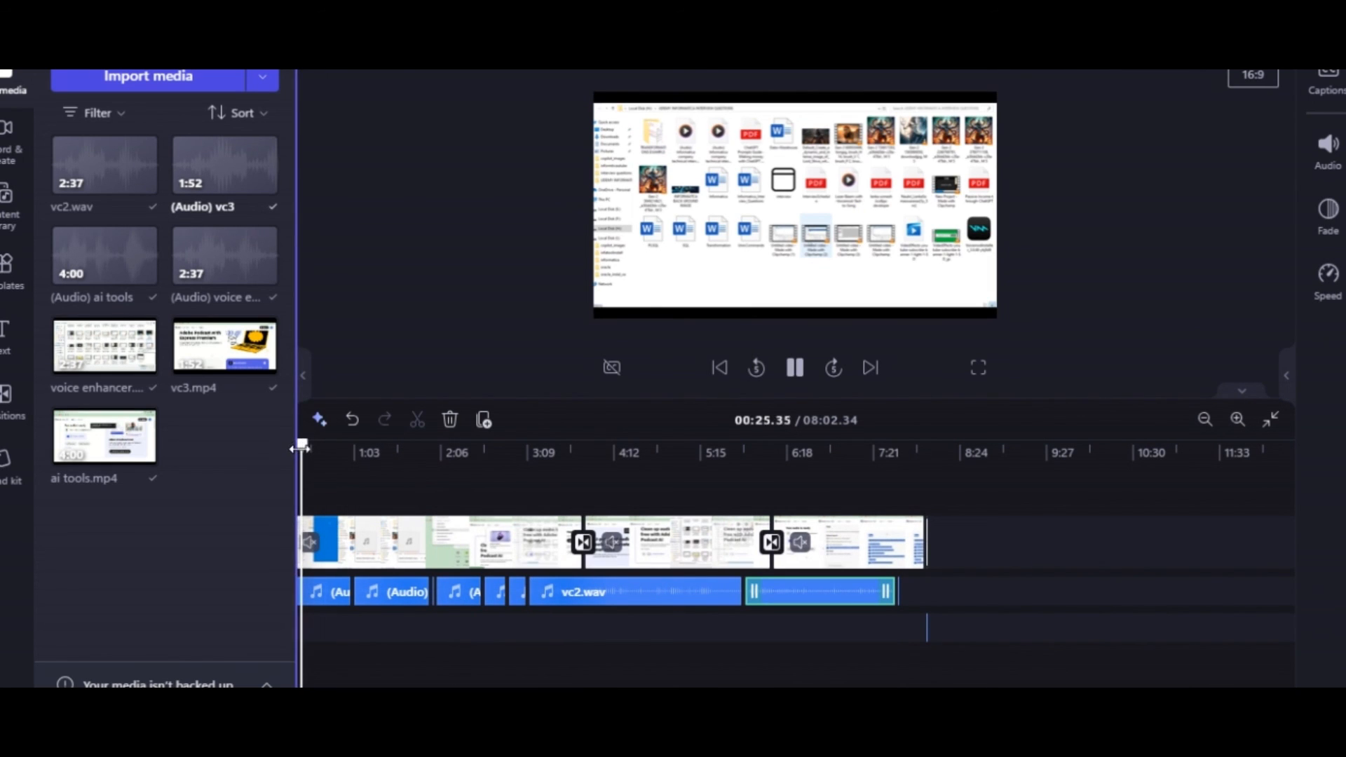
Step: Return the playhead to the start of the timeline and play the trimmed ai tools audio from there
drag(302, 442, 265, 446)
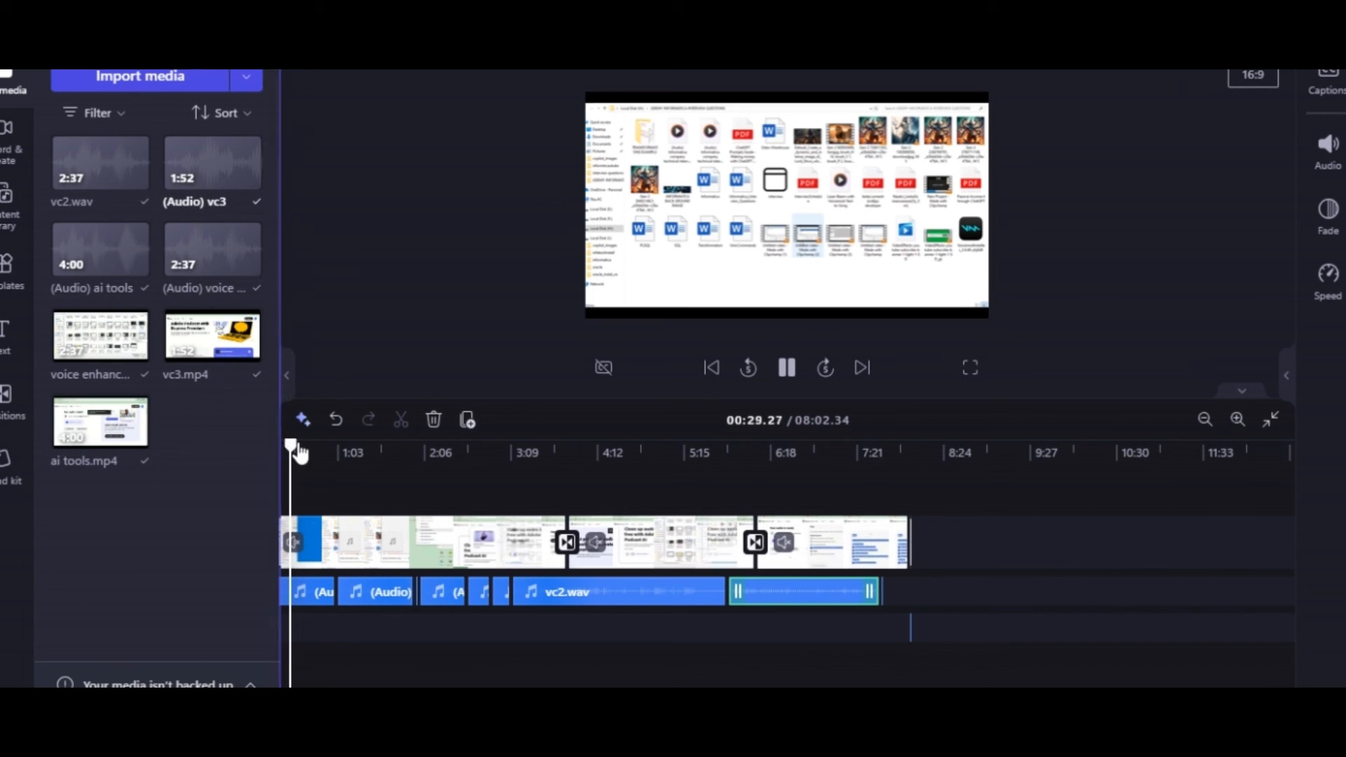
double_click(748, 369)
double_click(748, 369)
double_click(748, 368)
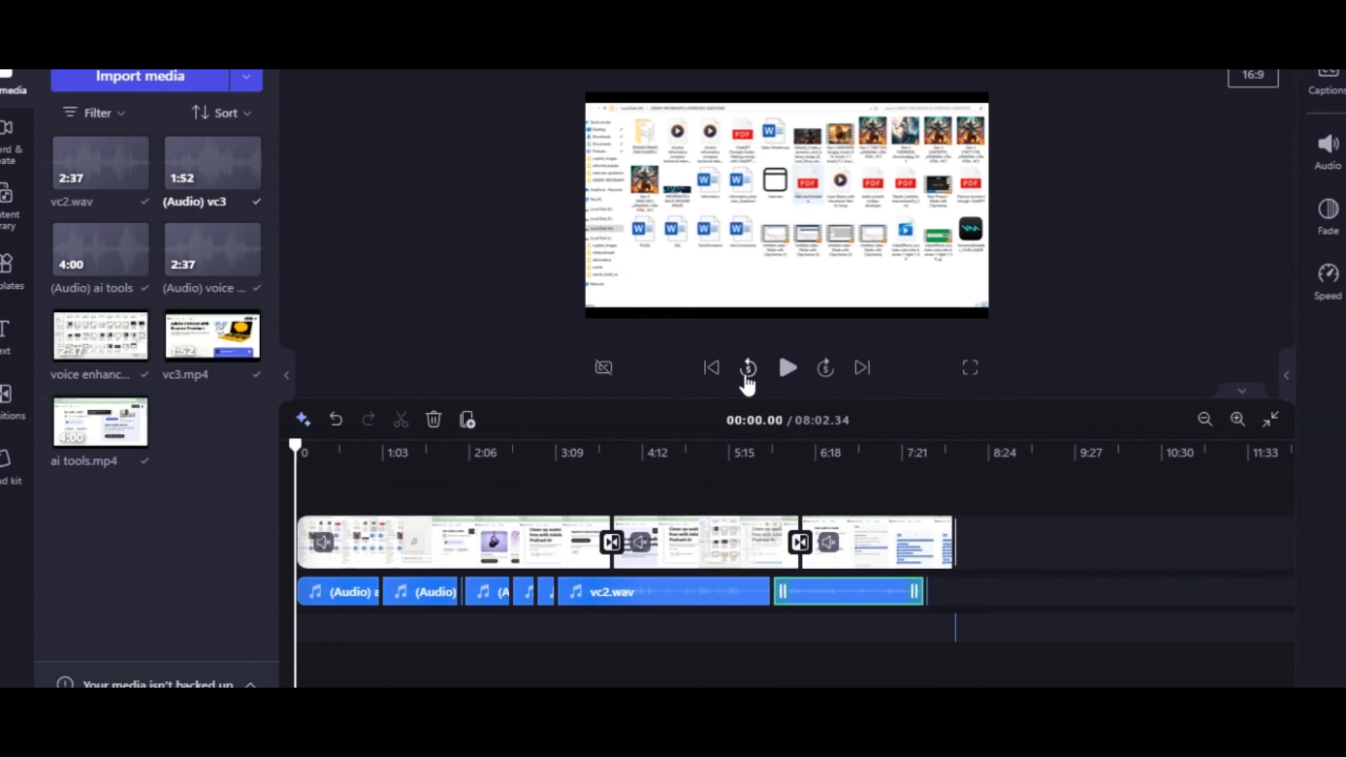
click(788, 368)
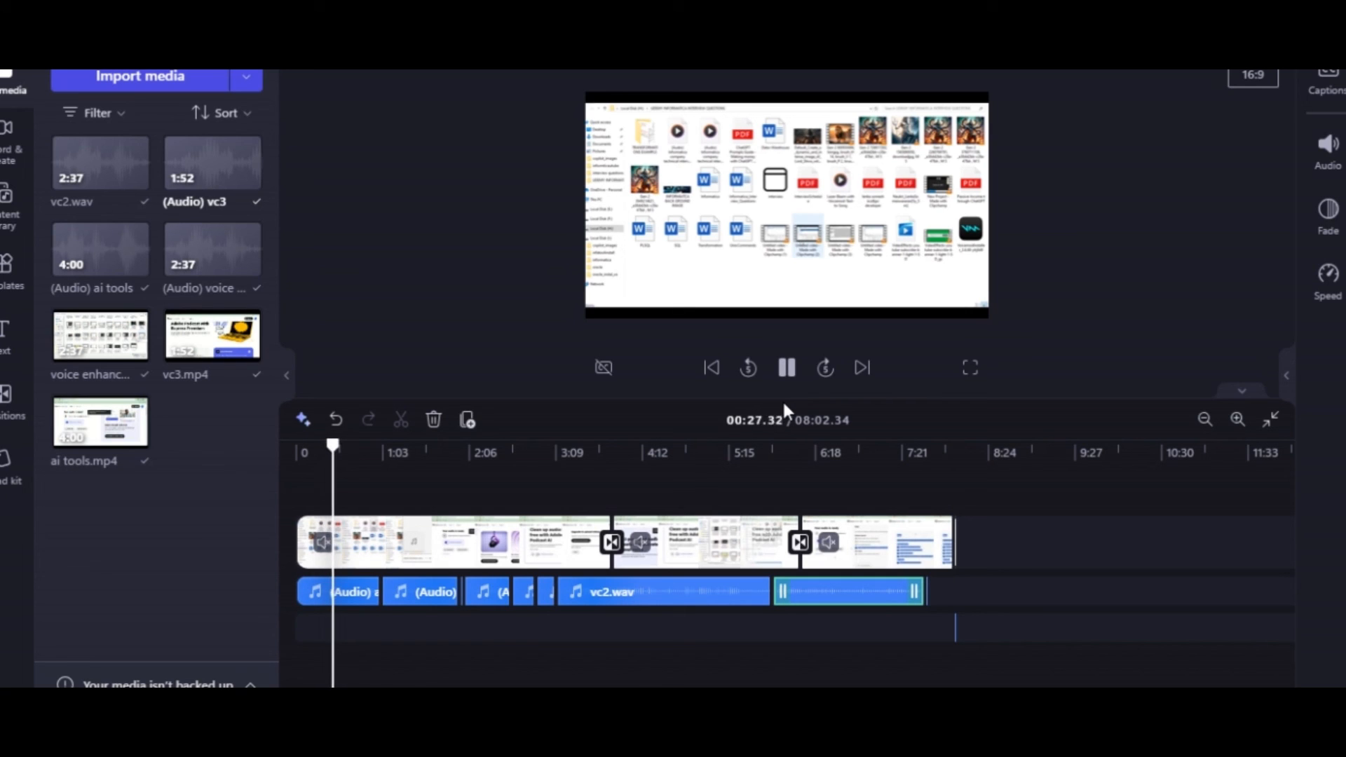
Step: Check the playback from about 0:58 and near the end of the timeline at about 7:34
click(376, 449)
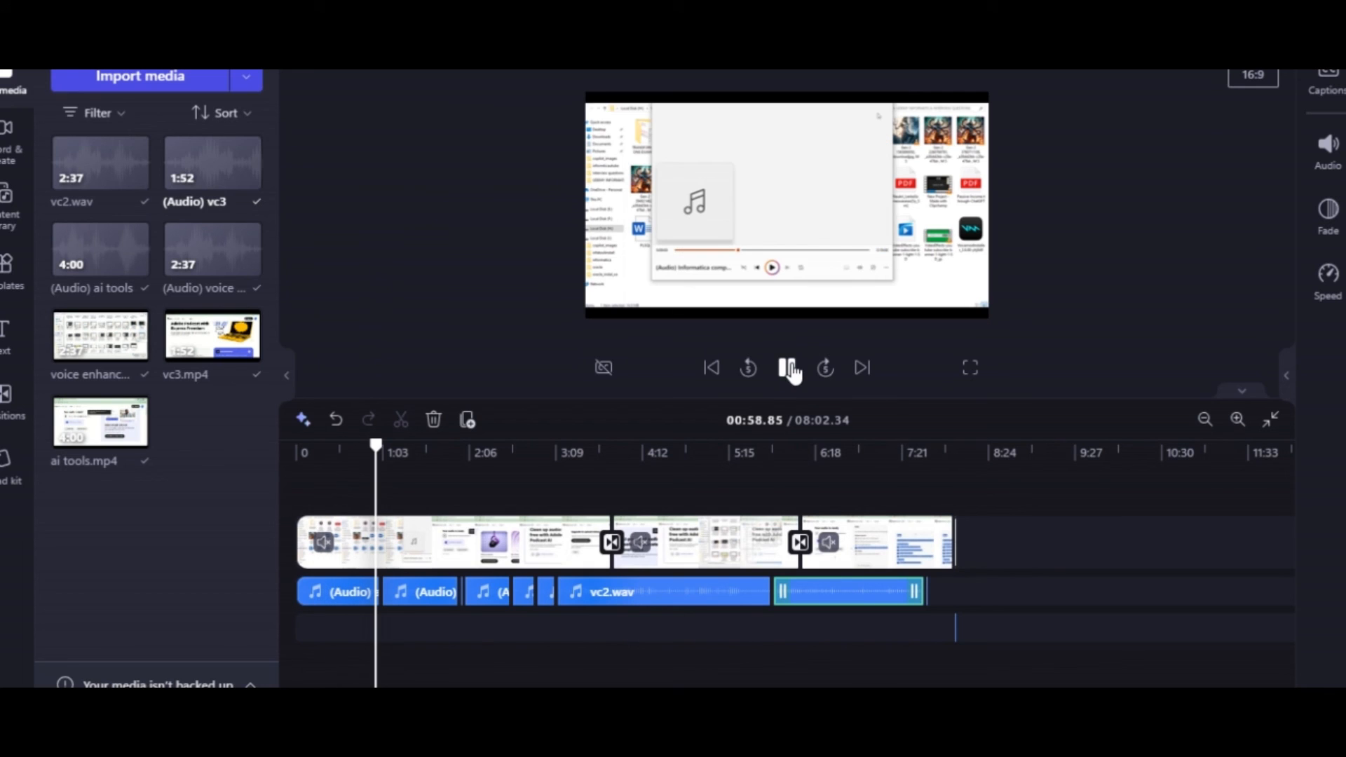
click(826, 368)
click(788, 369)
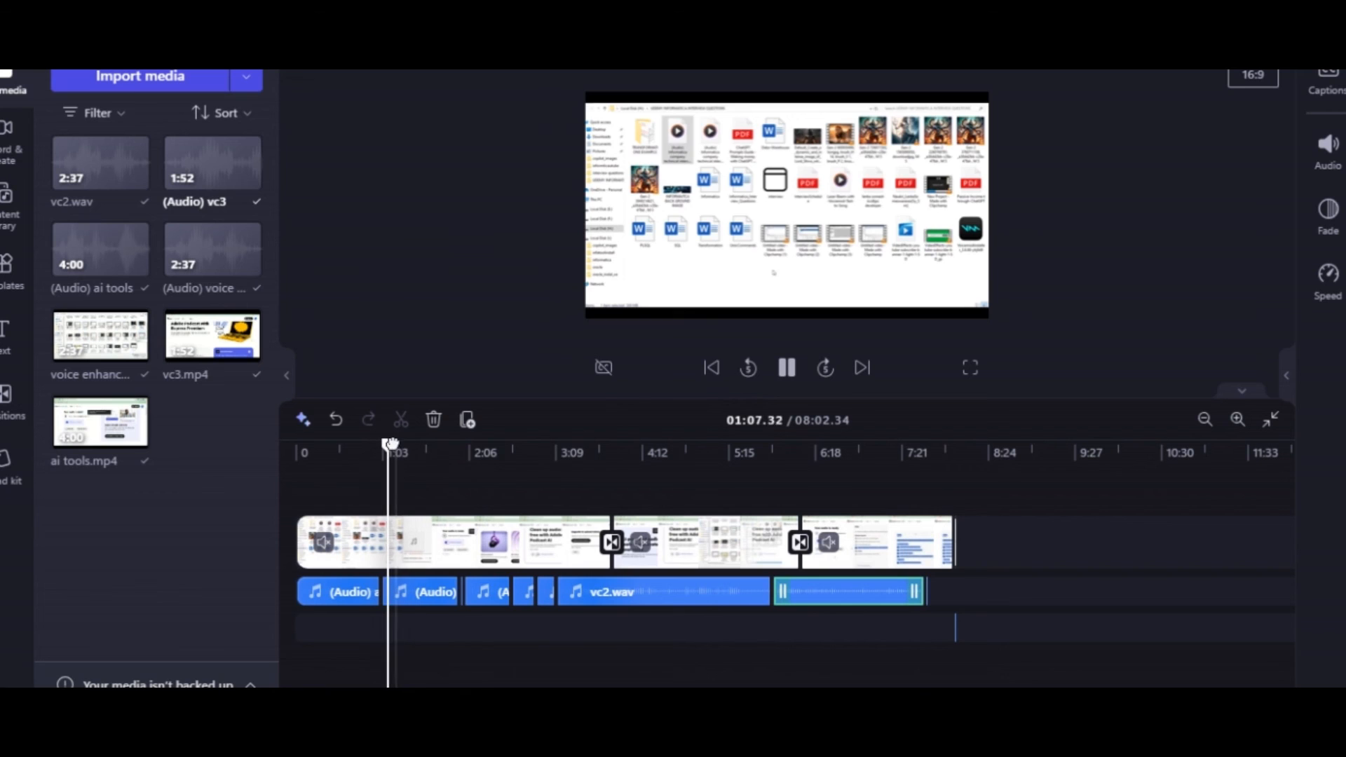
click(919, 452)
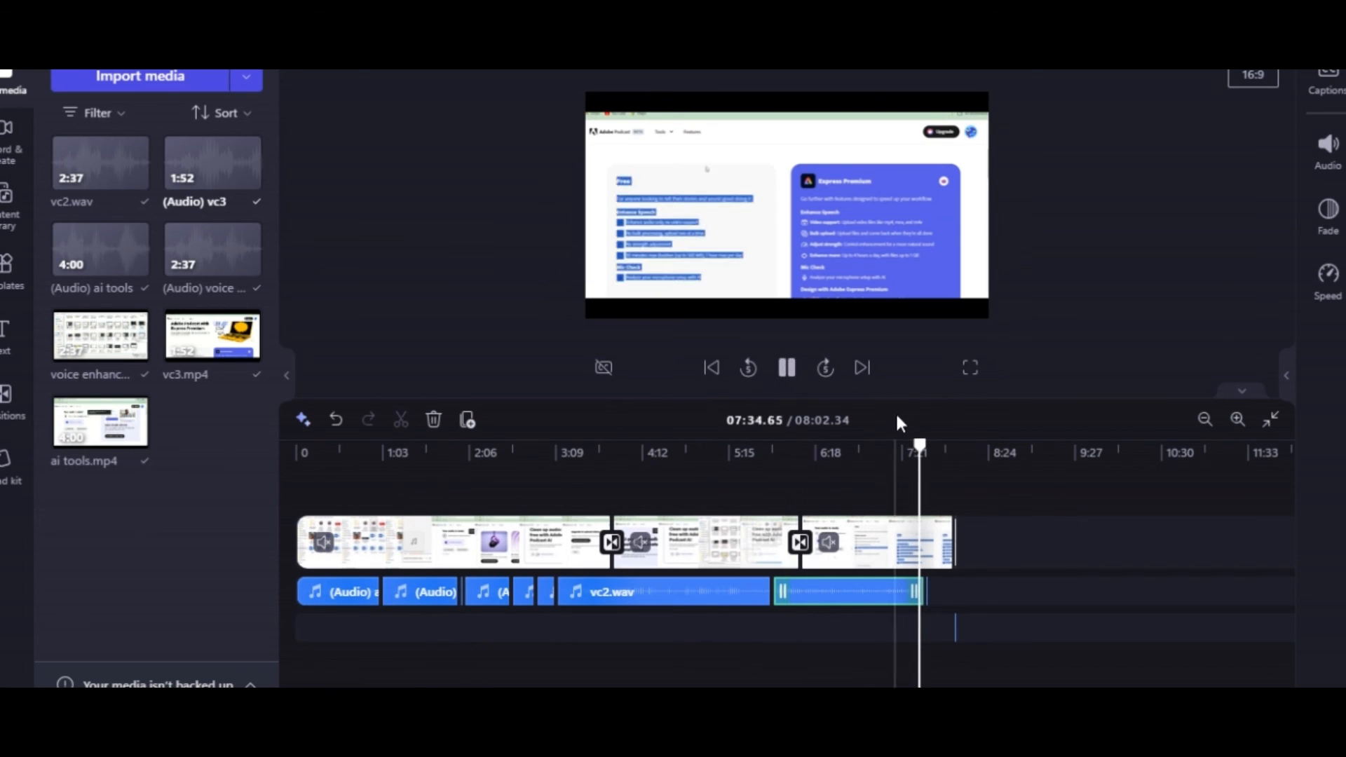